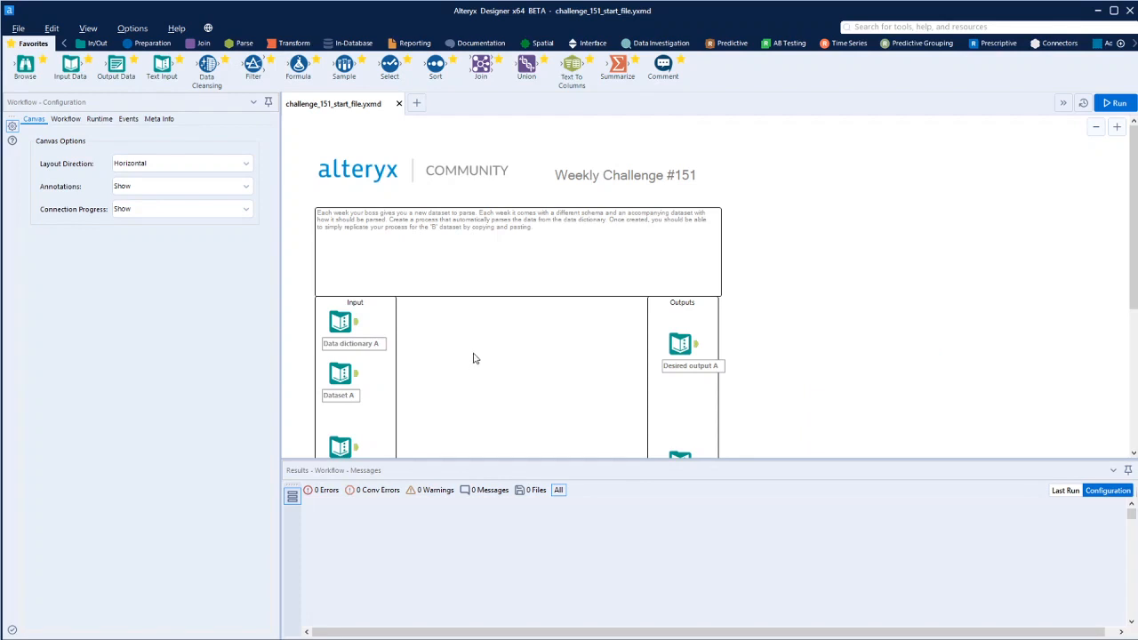
- Inspect the contents of the data dictionary and dataset inputs for both the A and B cases
left_click(356, 327)
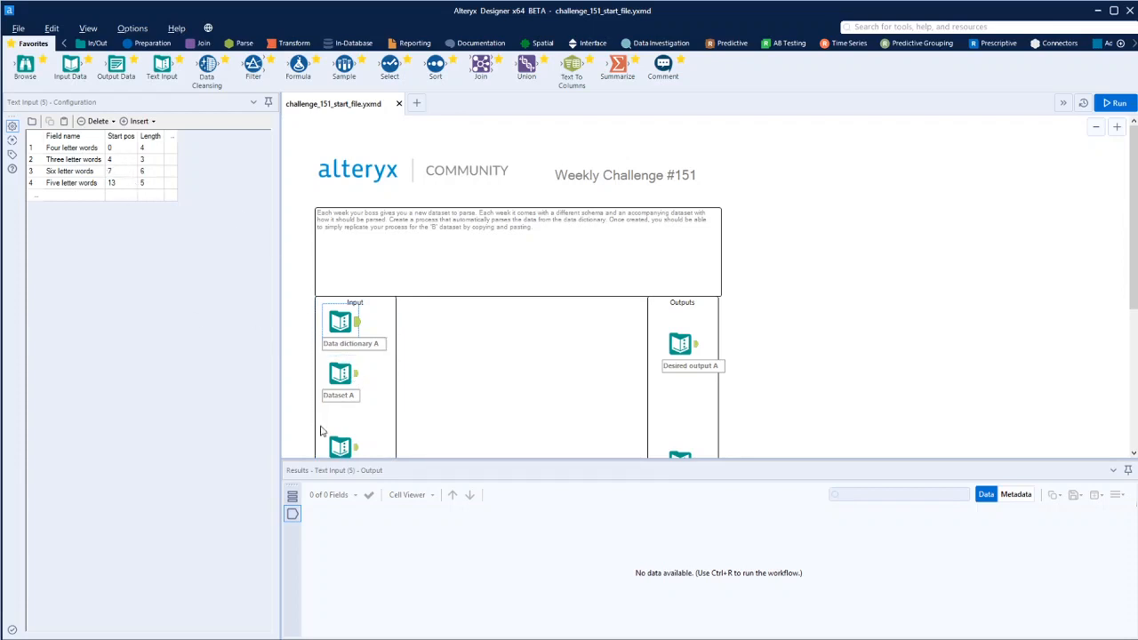
left_click(356, 379)
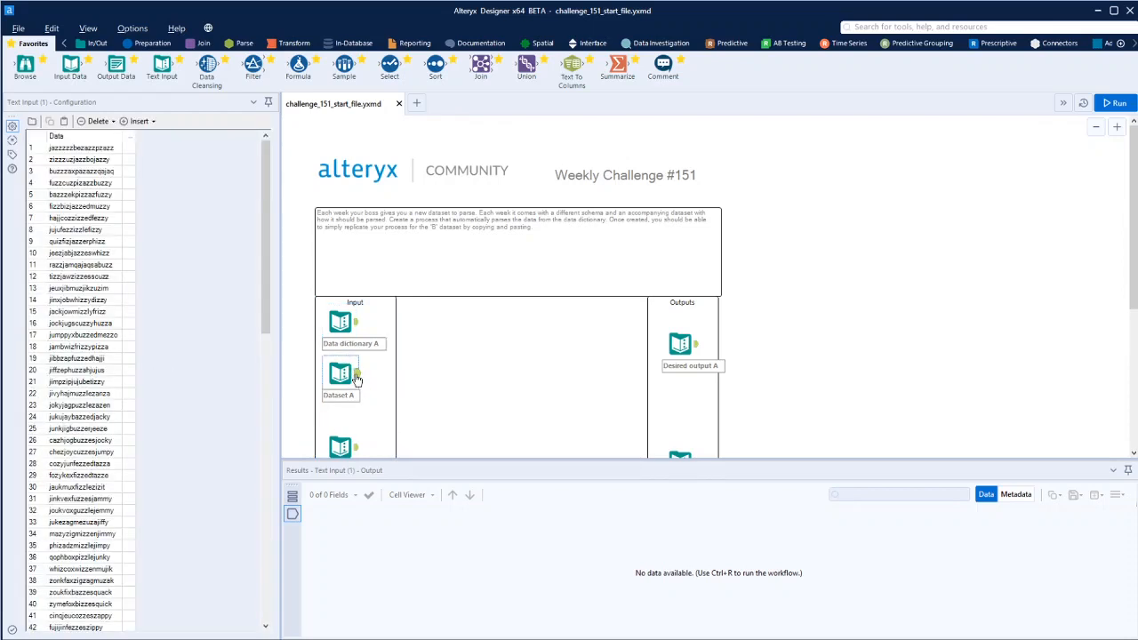
left_click(357, 327)
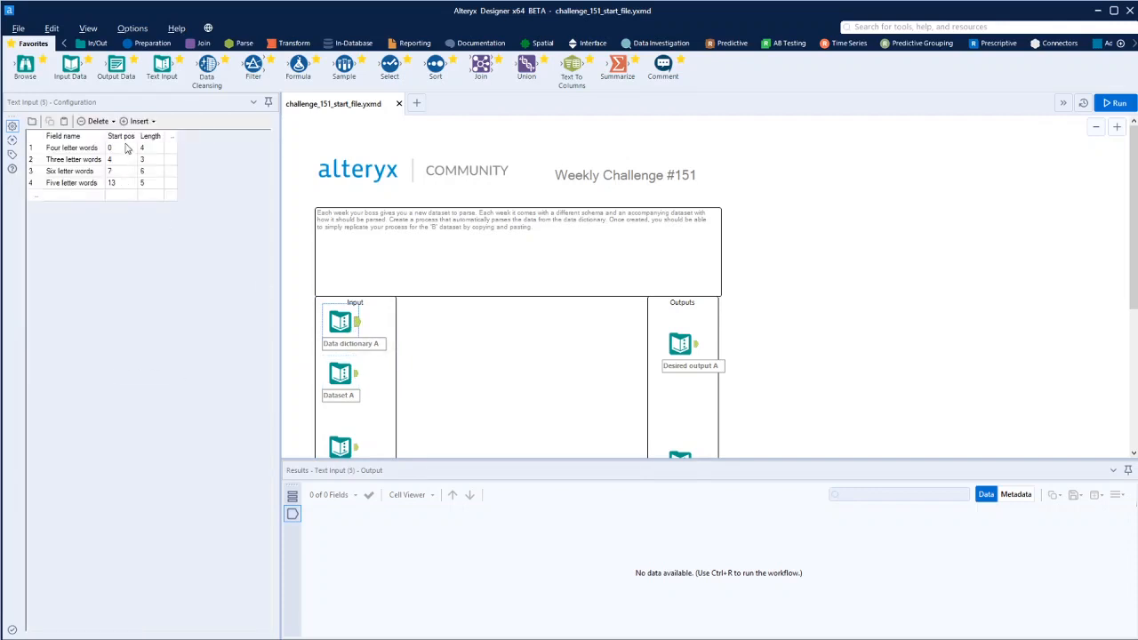
left_click(360, 380)
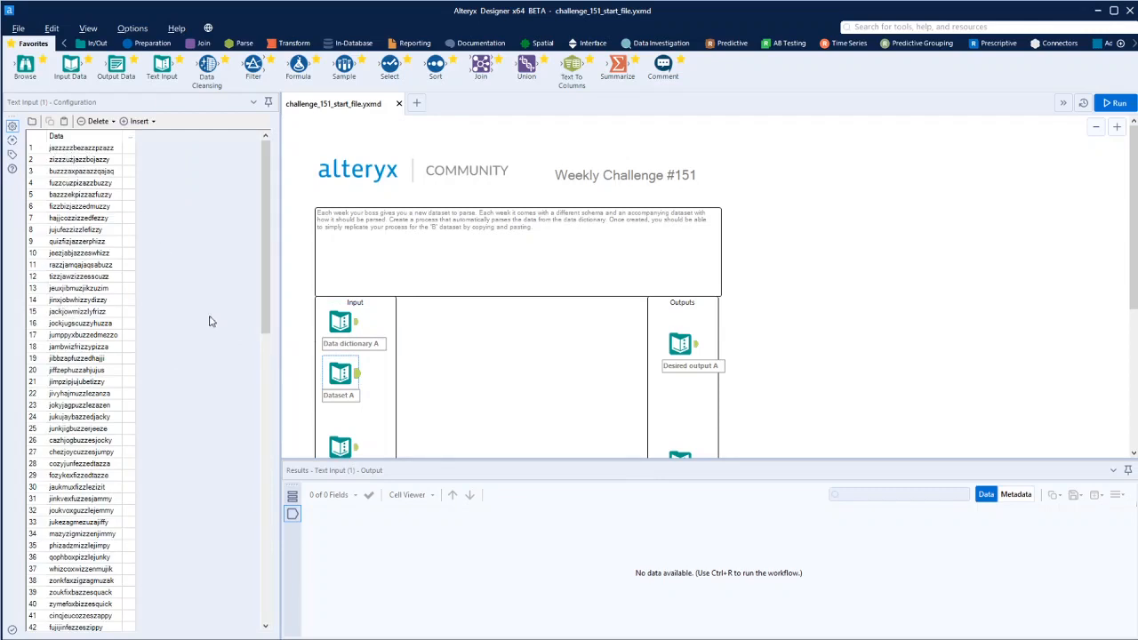
scroll(364, 427, "down", 1)
left_click(356, 428)
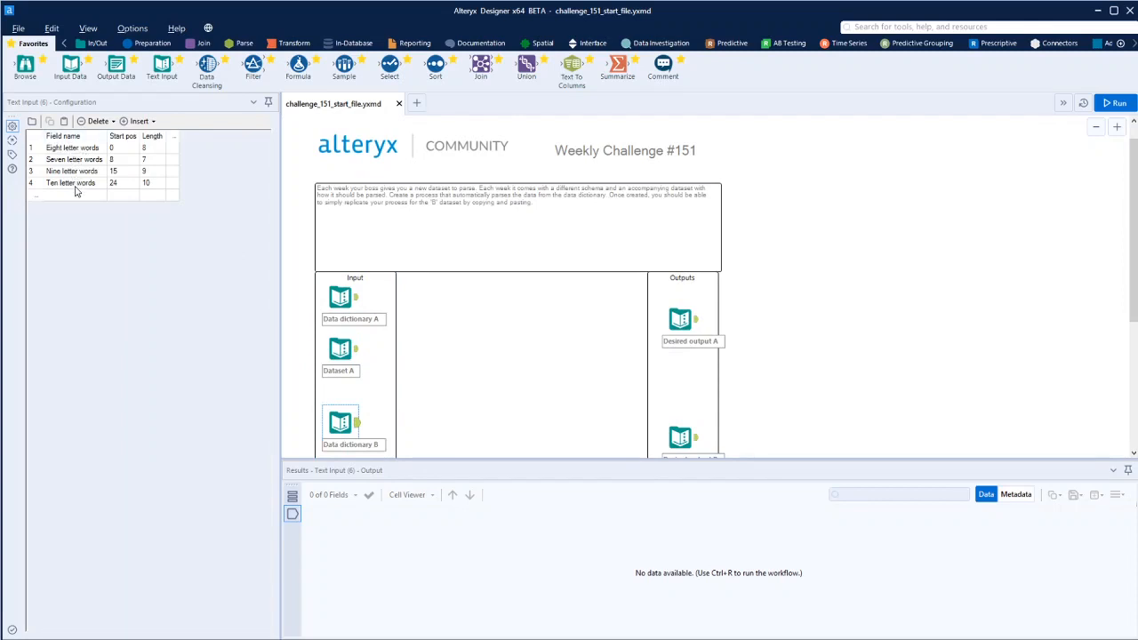
scroll(361, 369, "down", 1)
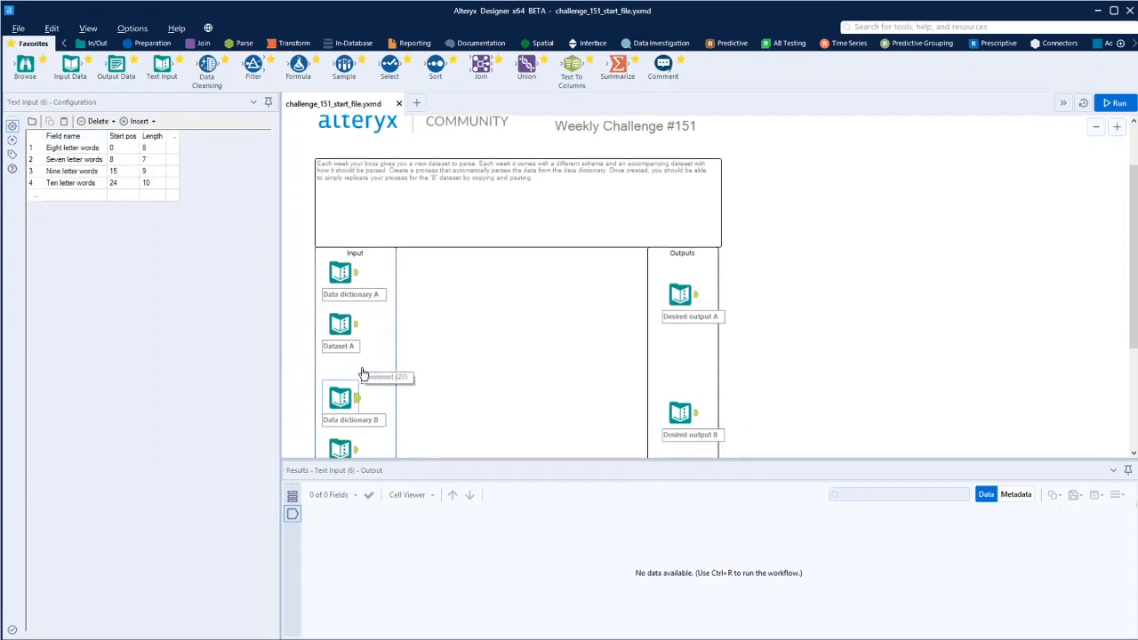
scroll(362, 372, "down", 2)
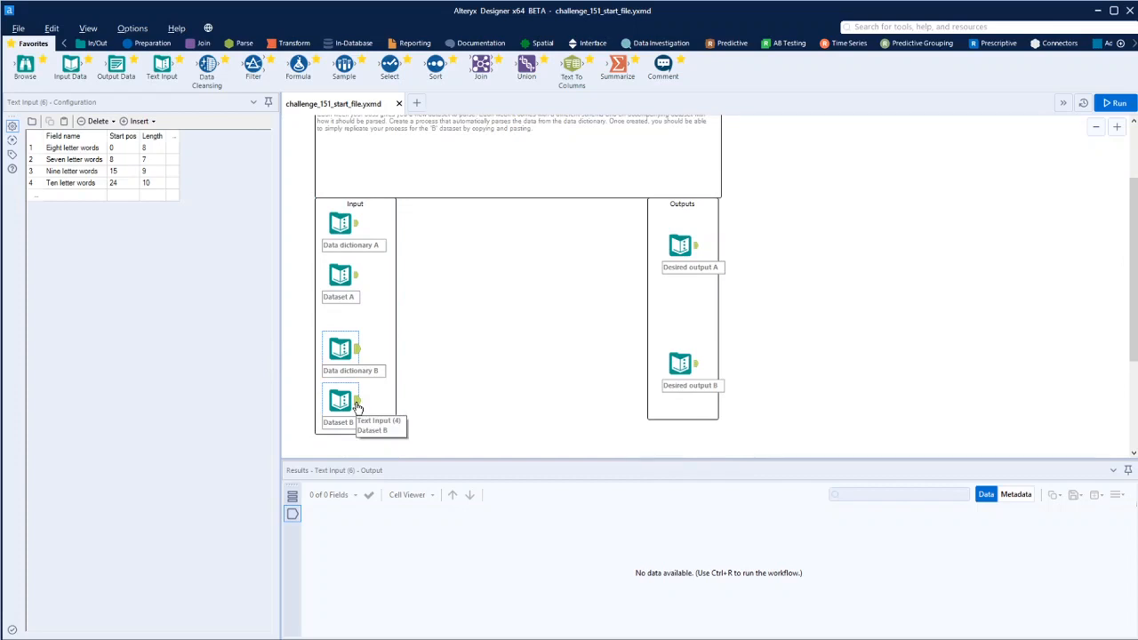
left_click(356, 407)
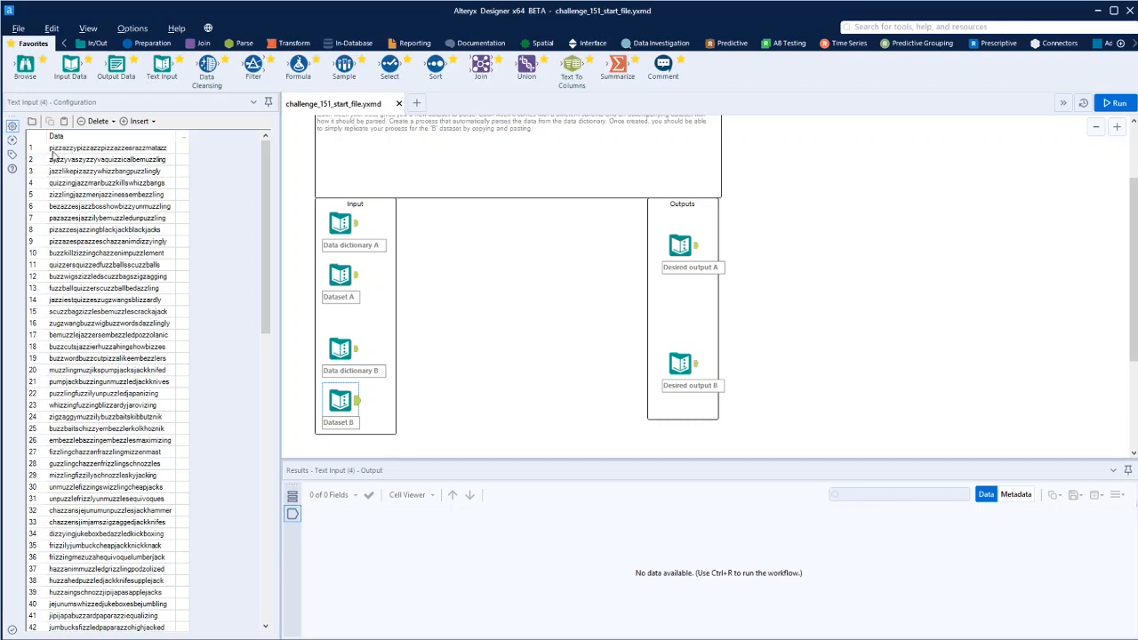
left_click(348, 356)
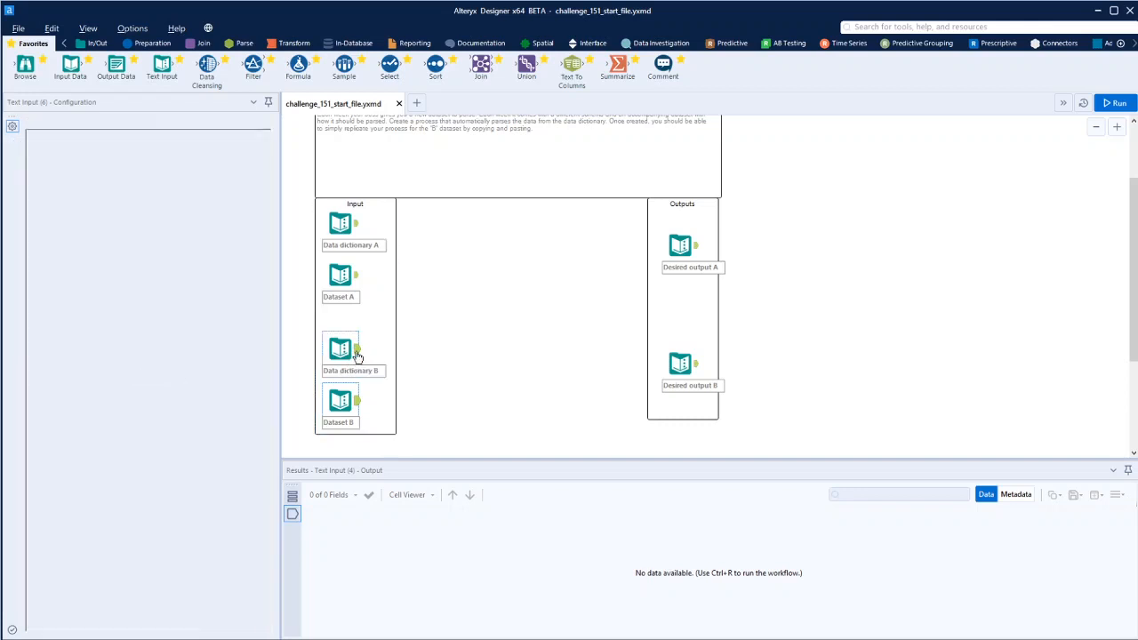
left_click(357, 408)
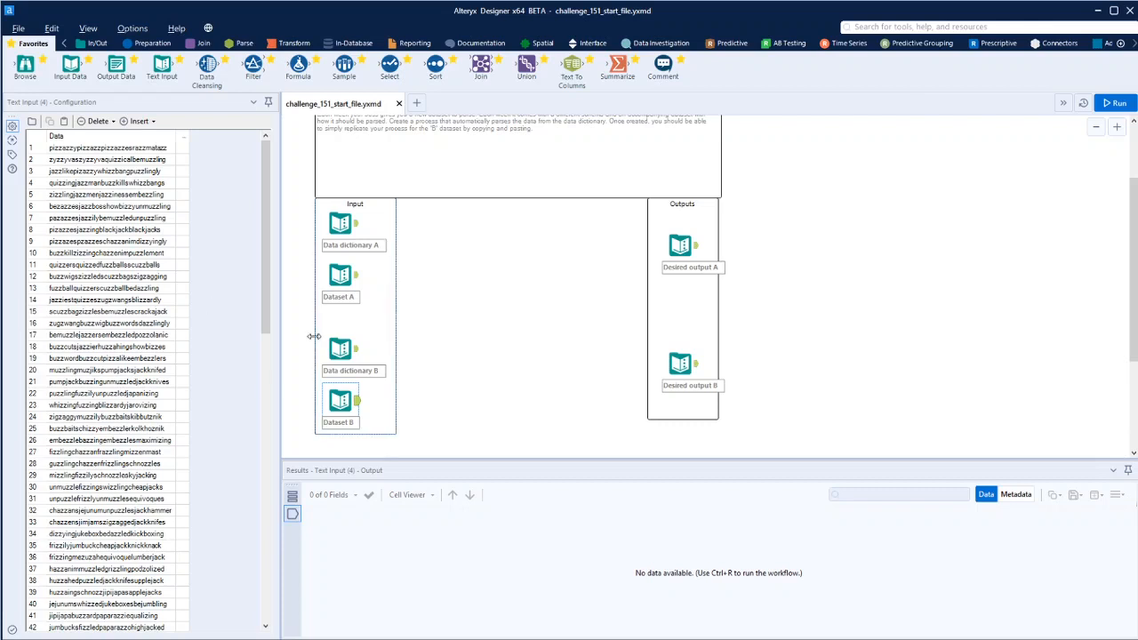
- Compare data dictionary A and dataset A with the desired output A
left_click(356, 230)
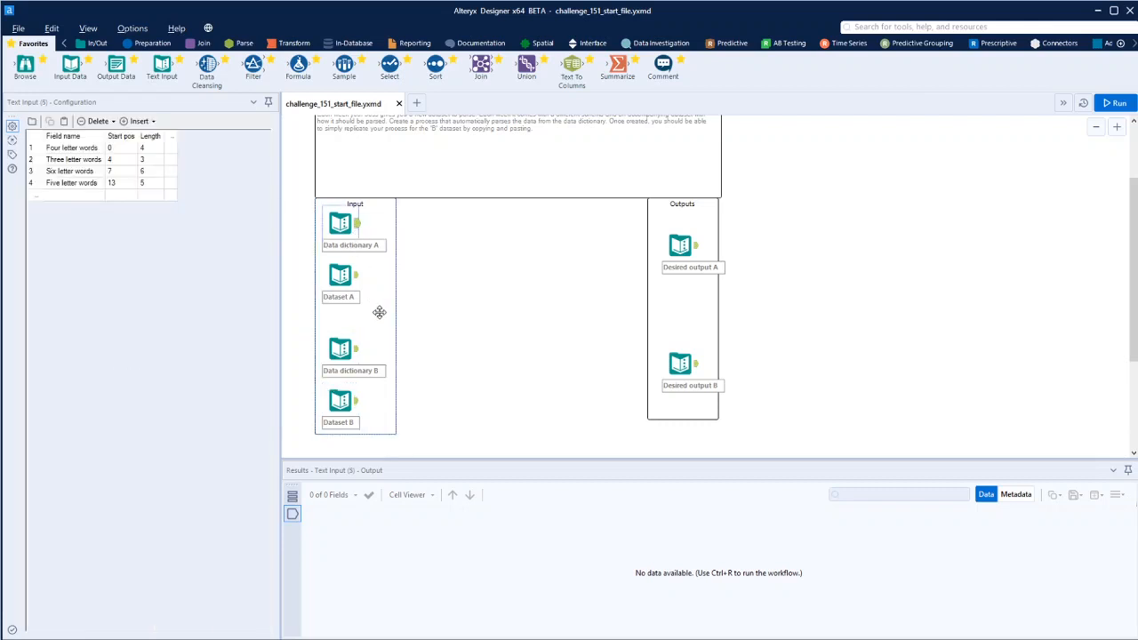
left_click(694, 247)
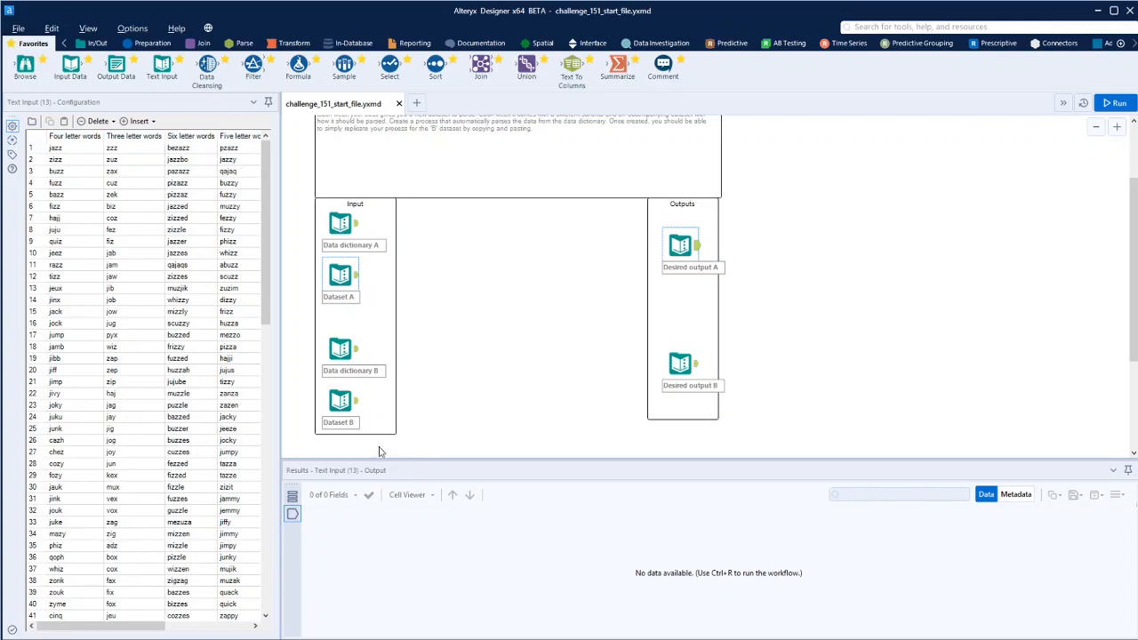
left_click(342, 275)
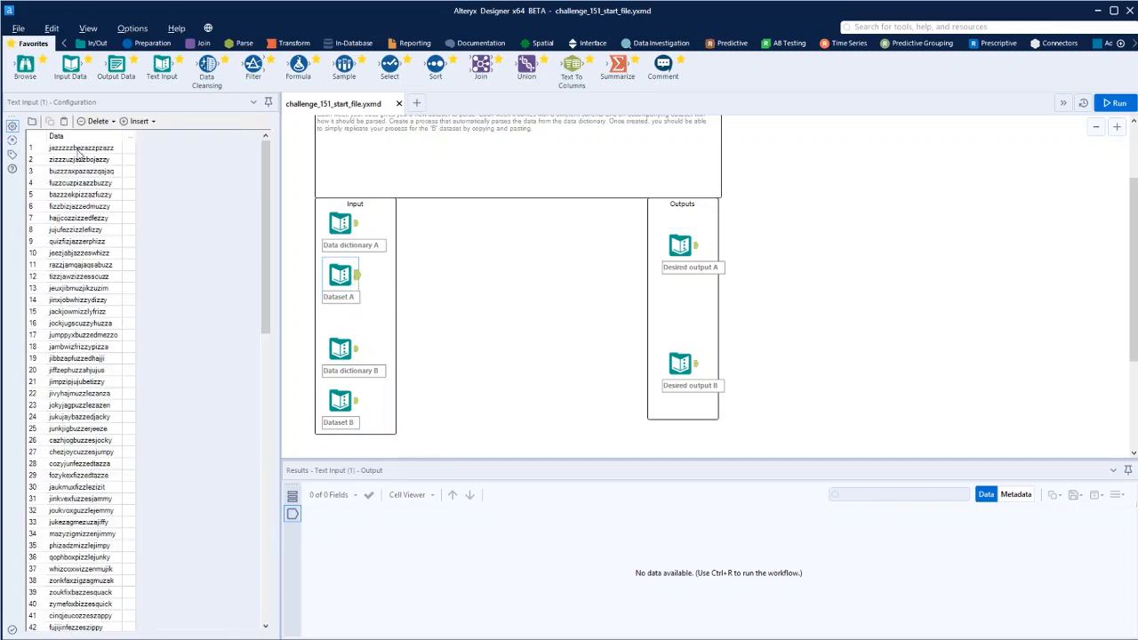
left_click(353, 226)
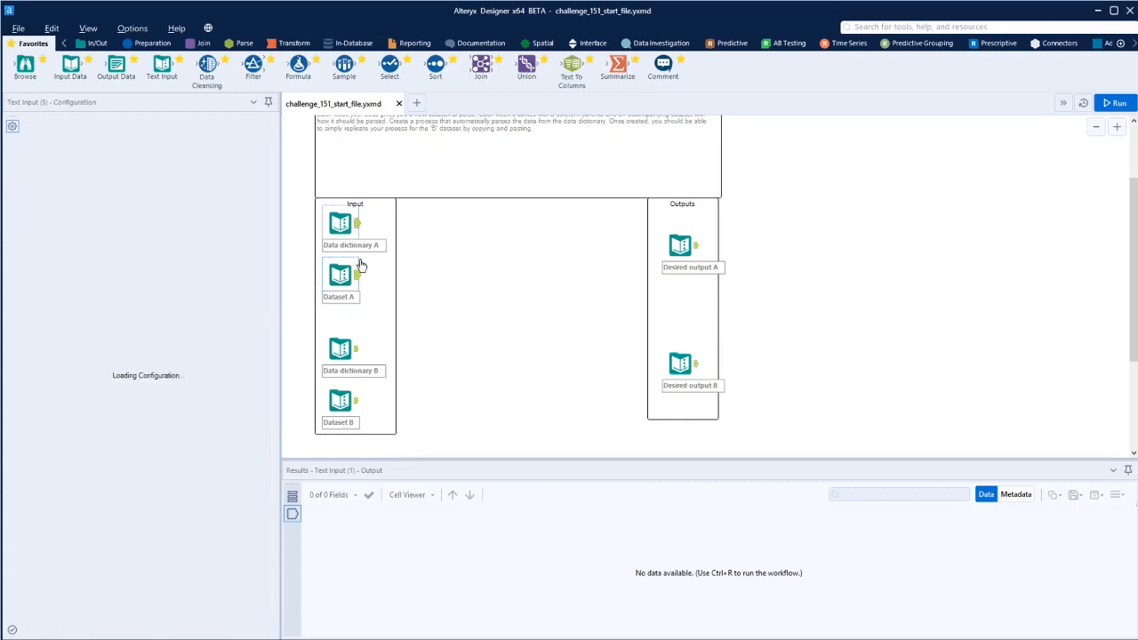
- Add an Append Fields tool to the canvas beside the inputs
left_click(204, 43)
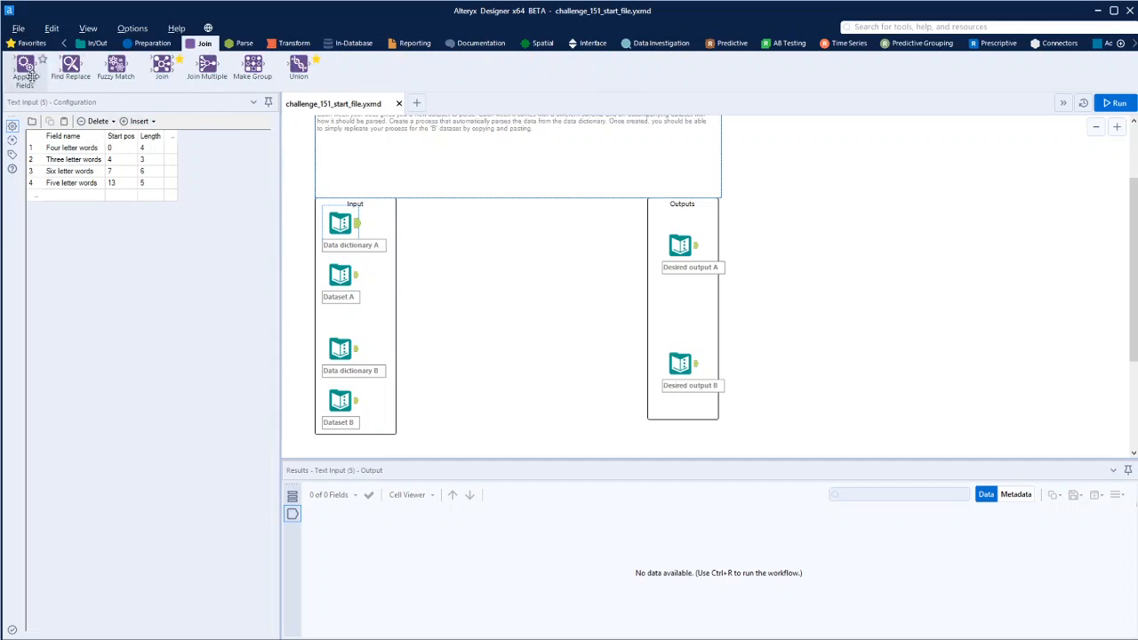
left_click_drag(24, 65, 468, 252)
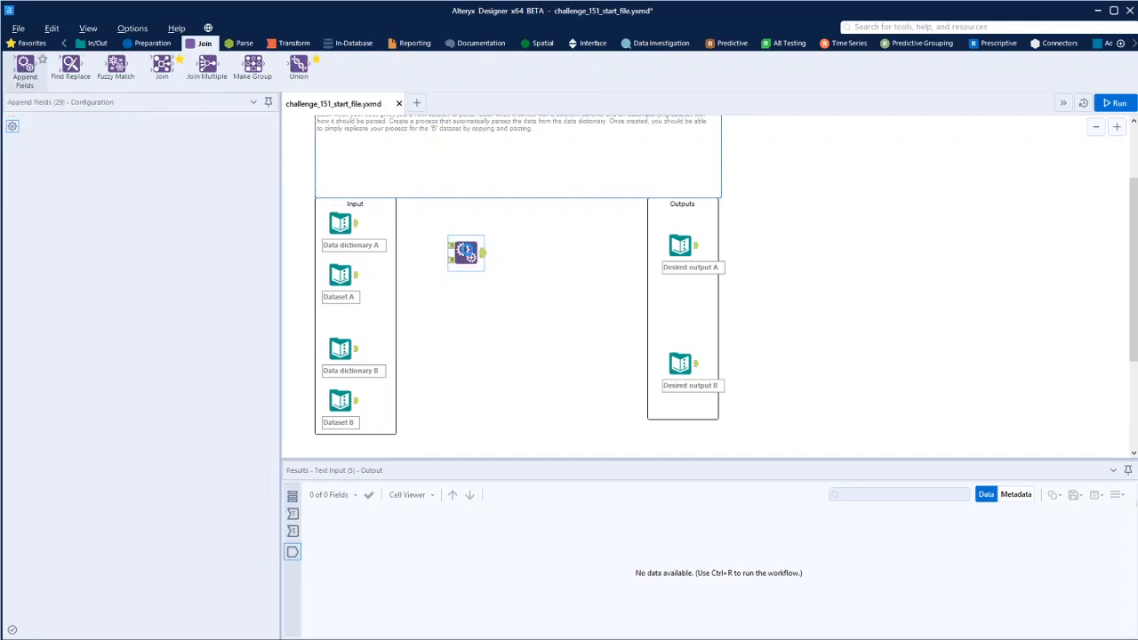
- Move the Outputs container further right to make room for the workflow
left_click_drag(608, 198, 630, 189)
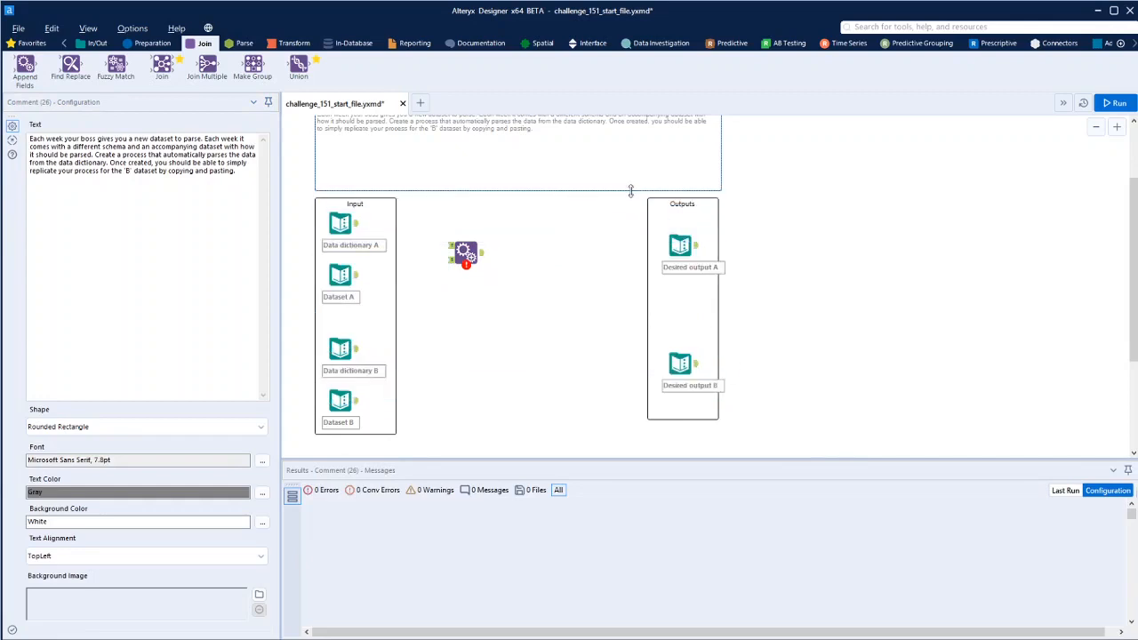
left_click(628, 202)
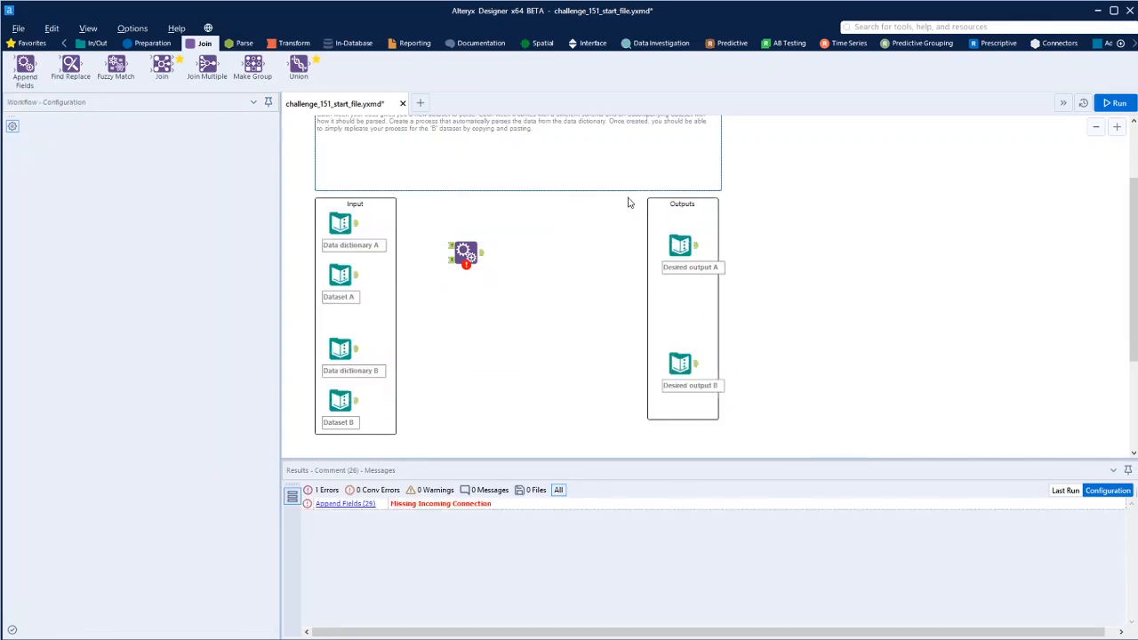
left_click_drag(628, 197, 773, 432)
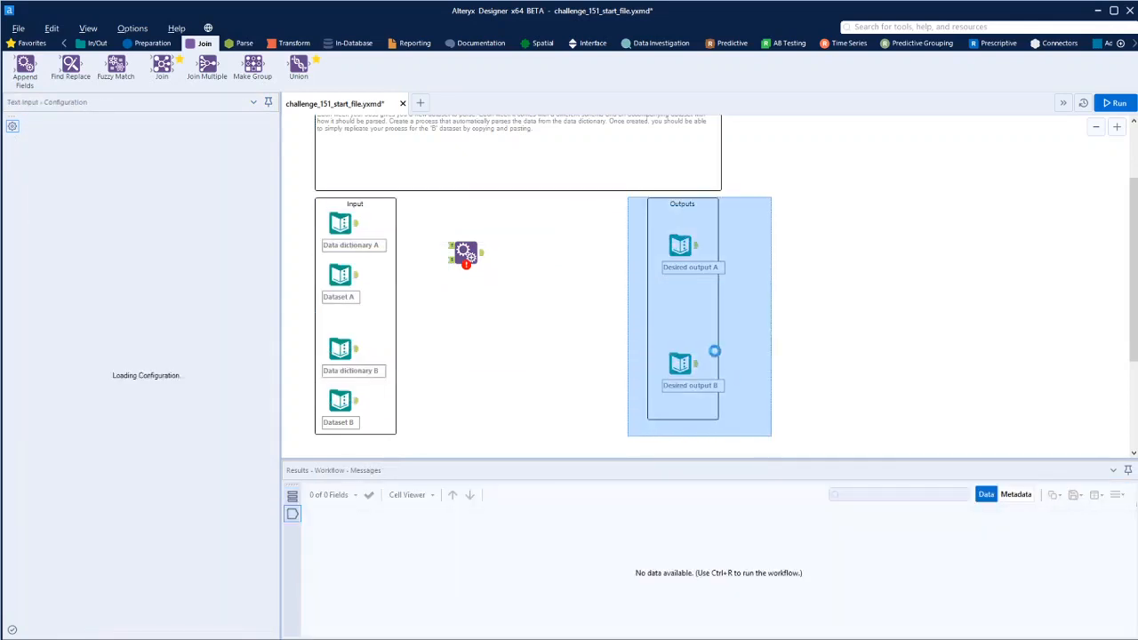
left_click_drag(673, 302, 1008, 308)
left_click(894, 338)
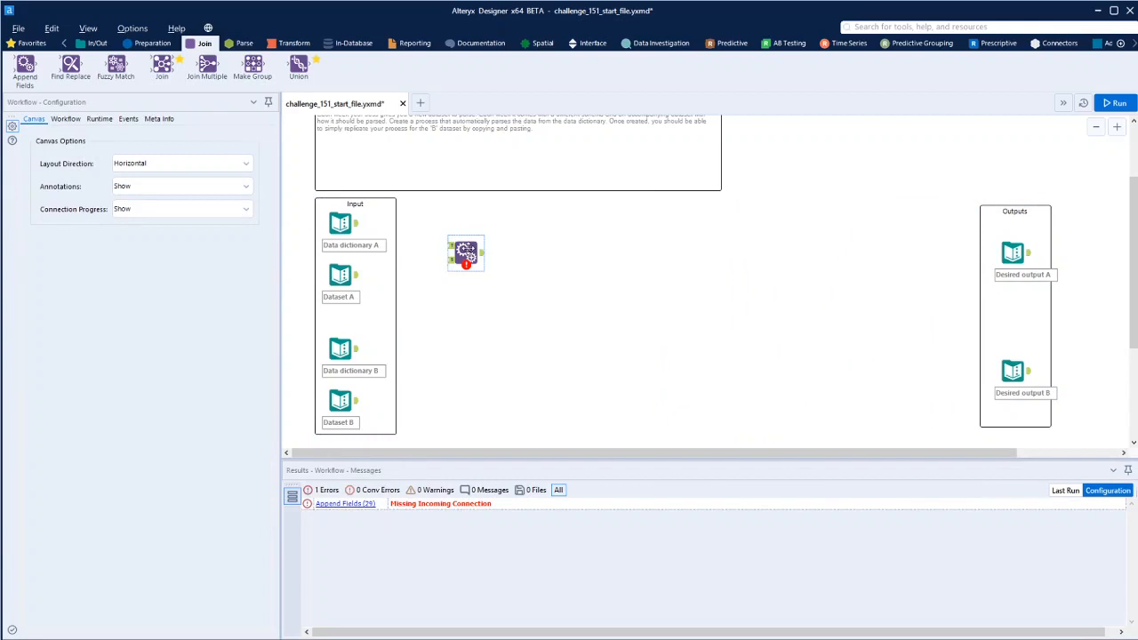
- Connect data dictionary A to the Append Fields target input and dataset A to its source input
left_click(465, 251)
left_click_drag(356, 223, 449, 238)
left_click_drag(357, 275, 449, 252)
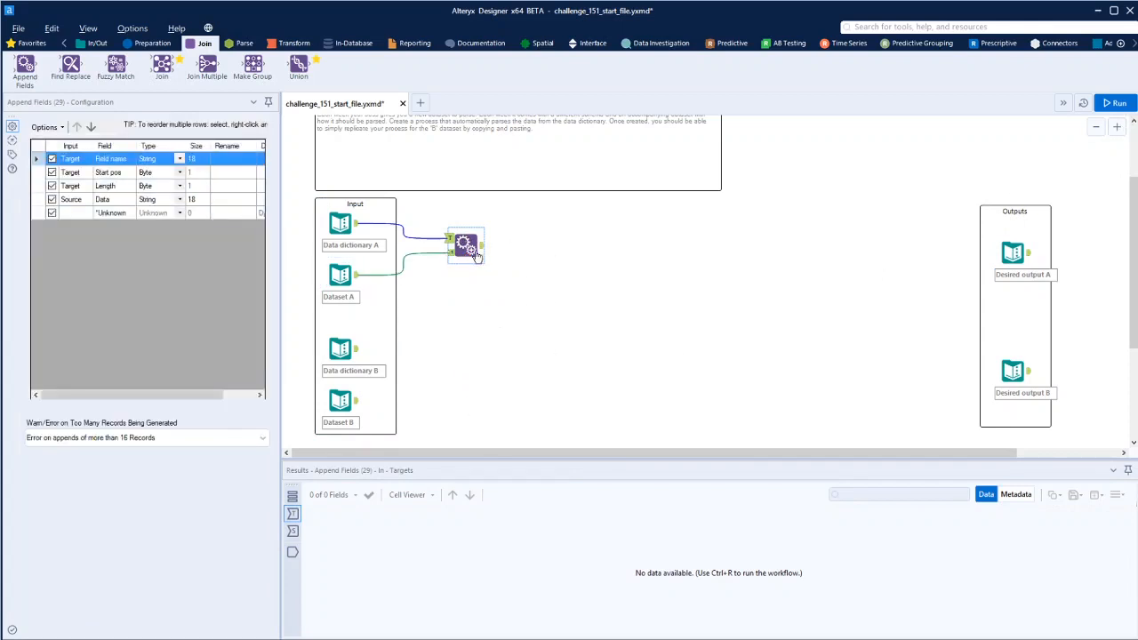
left_click(354, 281)
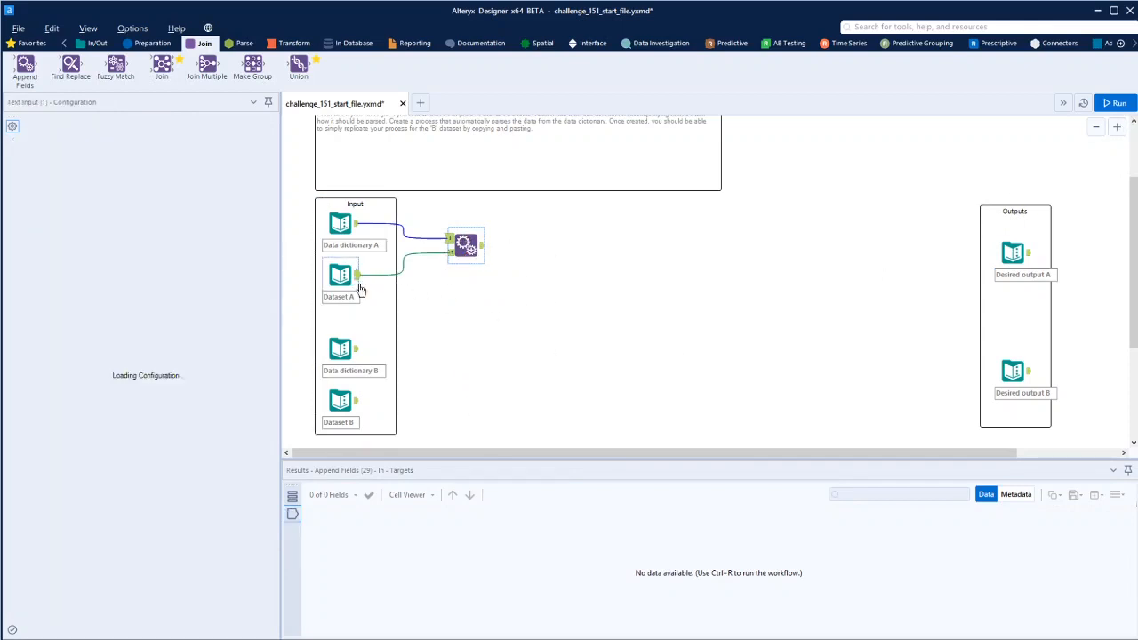
left_click(455, 233)
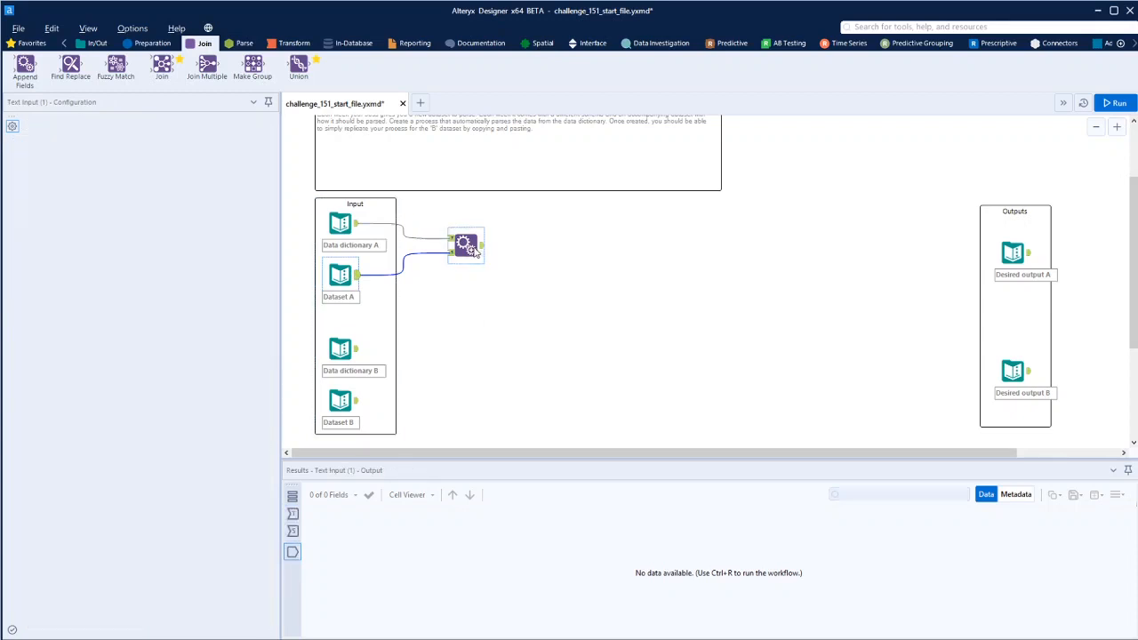
- Set the record limit option to Allow All Appends and run the workflow
left_click(82, 440)
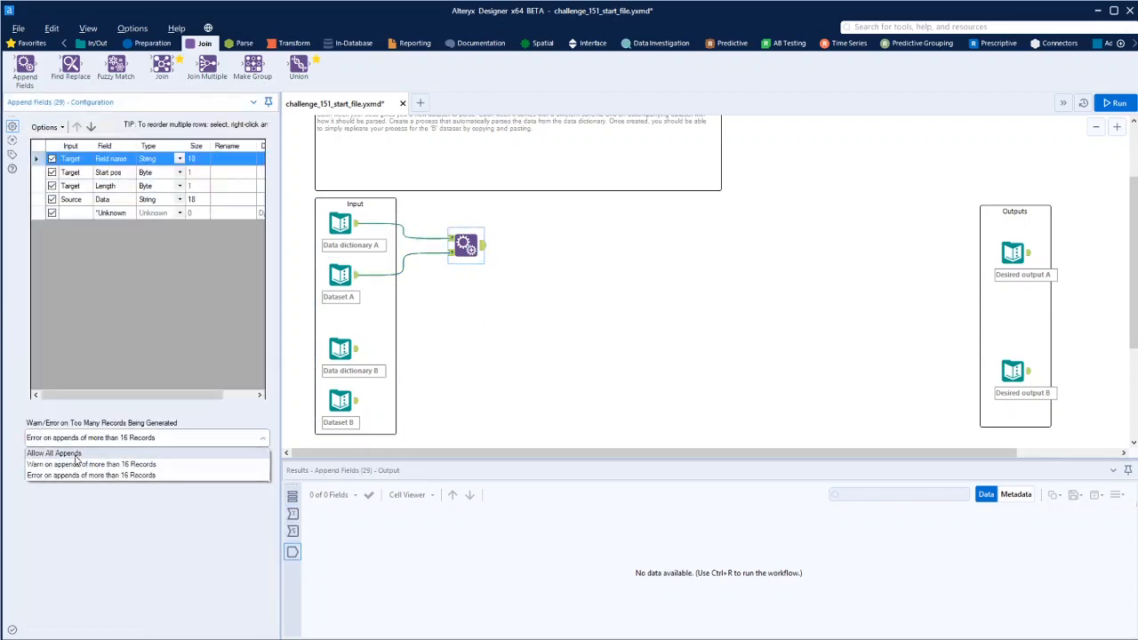
left_click(60, 450)
key("ctrl+r")
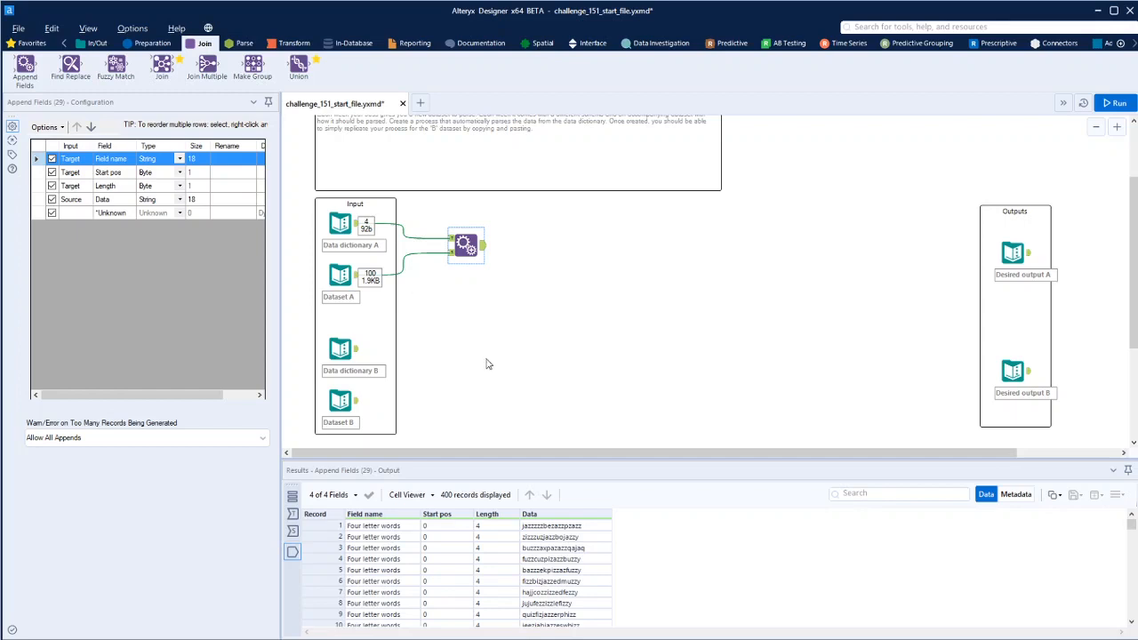
- Add a Formula tool connected after the Append Fields tool
left_click(153, 43)
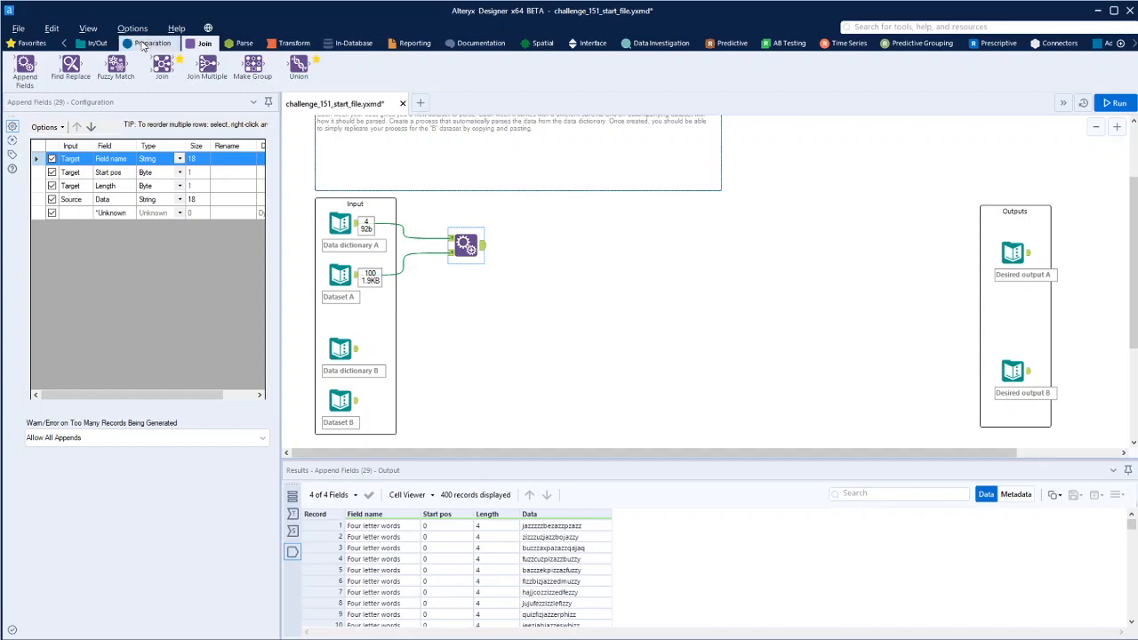
left_click_drag(207, 70, 524, 248)
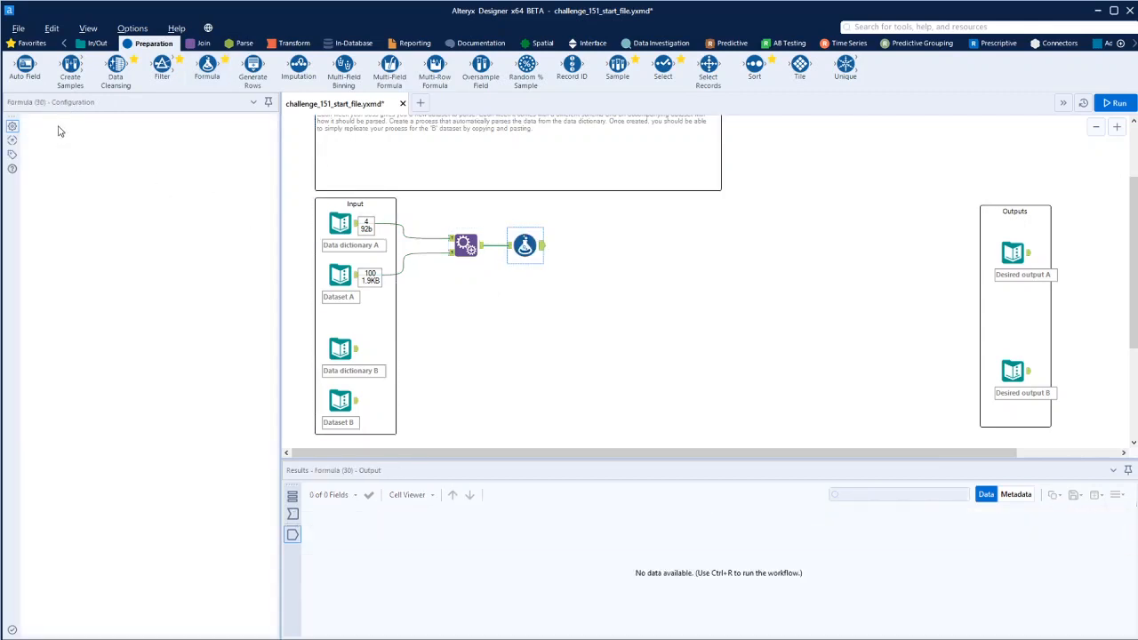
- Add a new output column named Word in the Formula tool
left_click(85, 135)
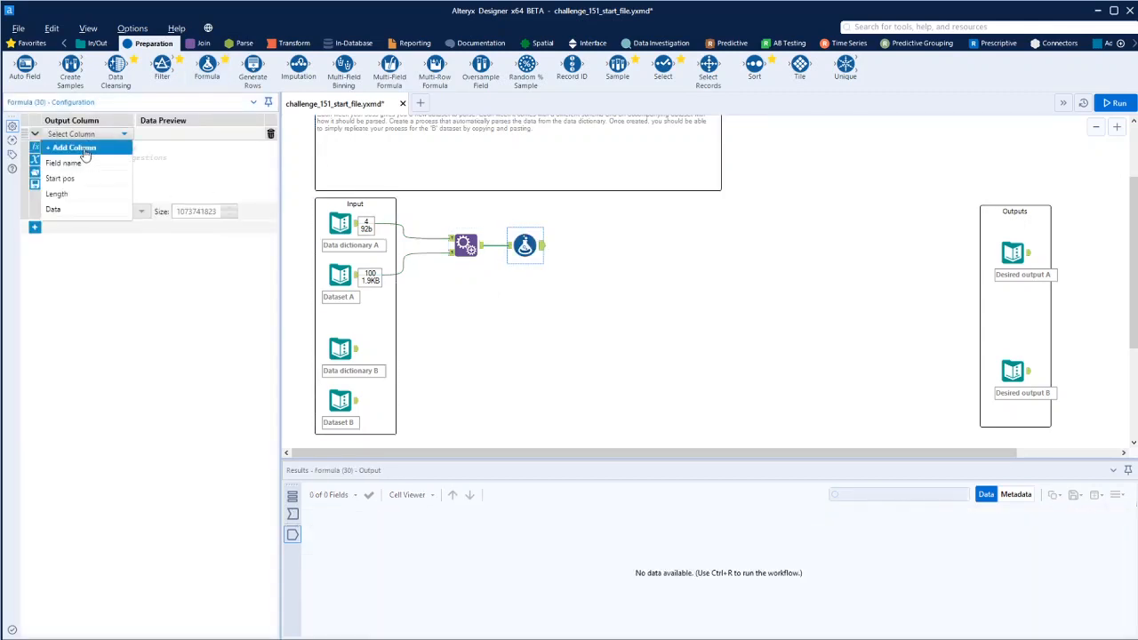
left_click(75, 148)
type("Word")
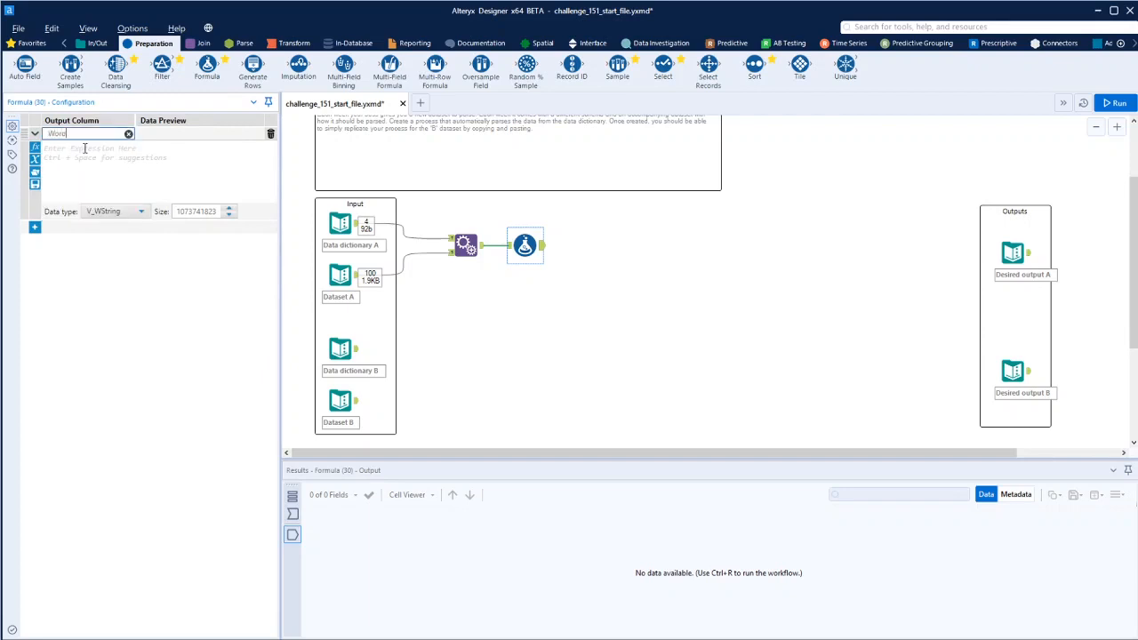
left_click(73, 153)
- Insert the Substring(String,start,length) function from the String function list into the Word expression
left_click(36, 147)
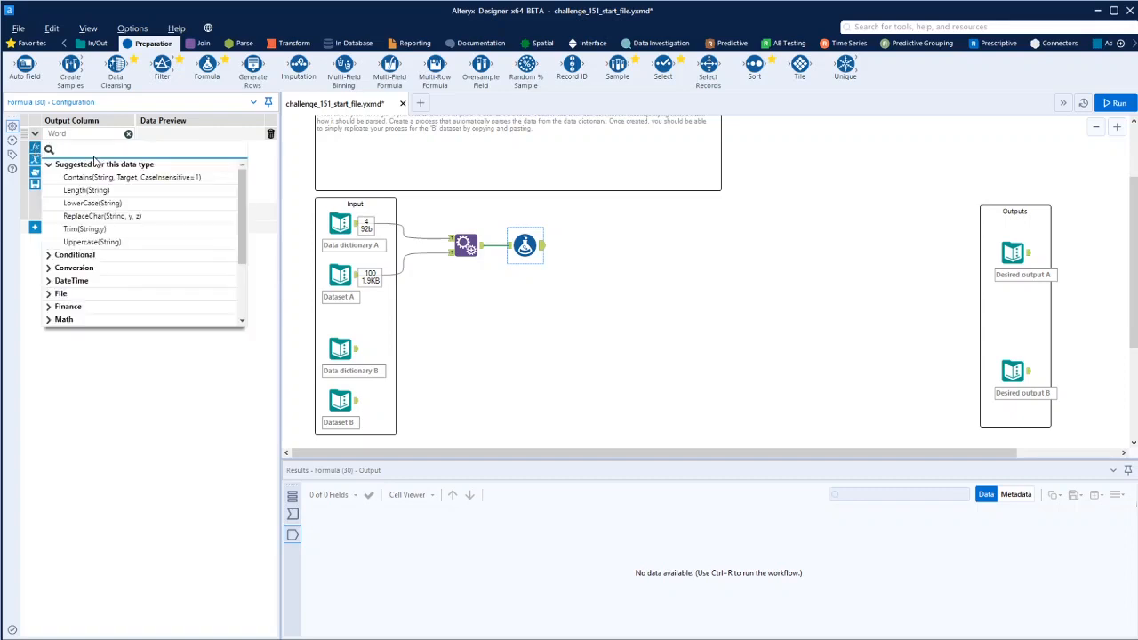
scroll(67, 293, "down", 3)
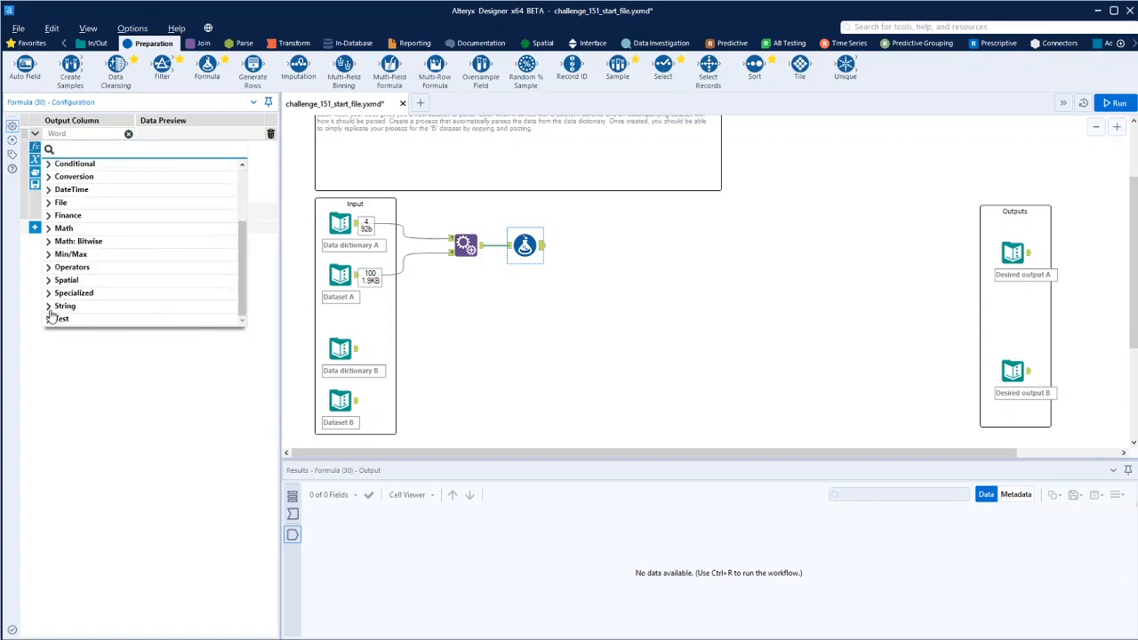
left_click(49, 307)
scroll(114, 262, "down", 2)
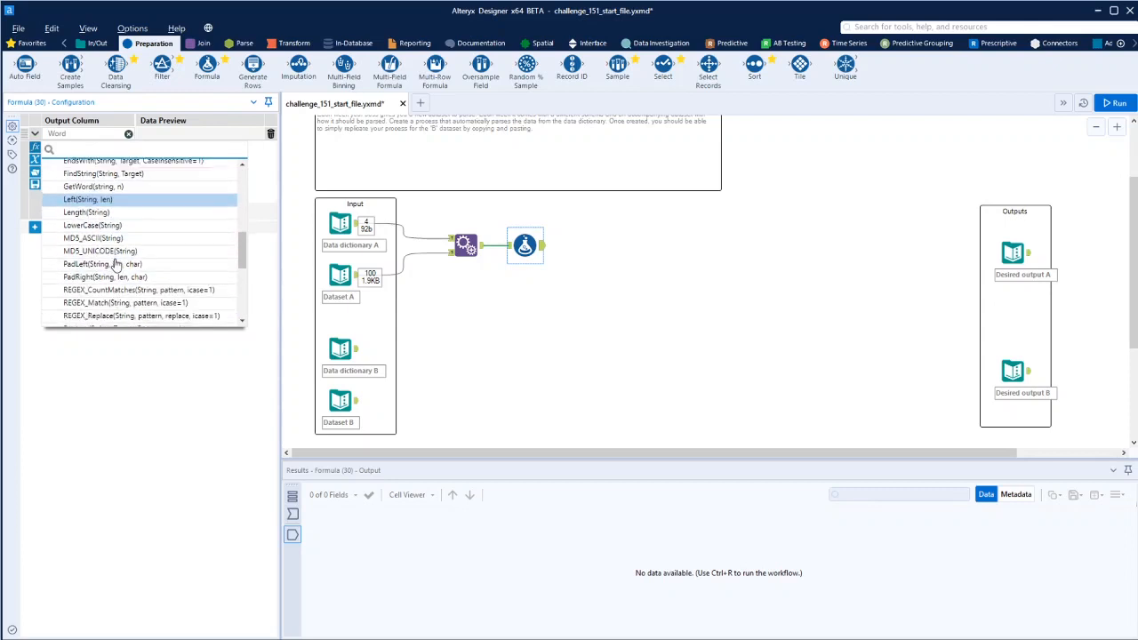
scroll(114, 264, "down", 5)
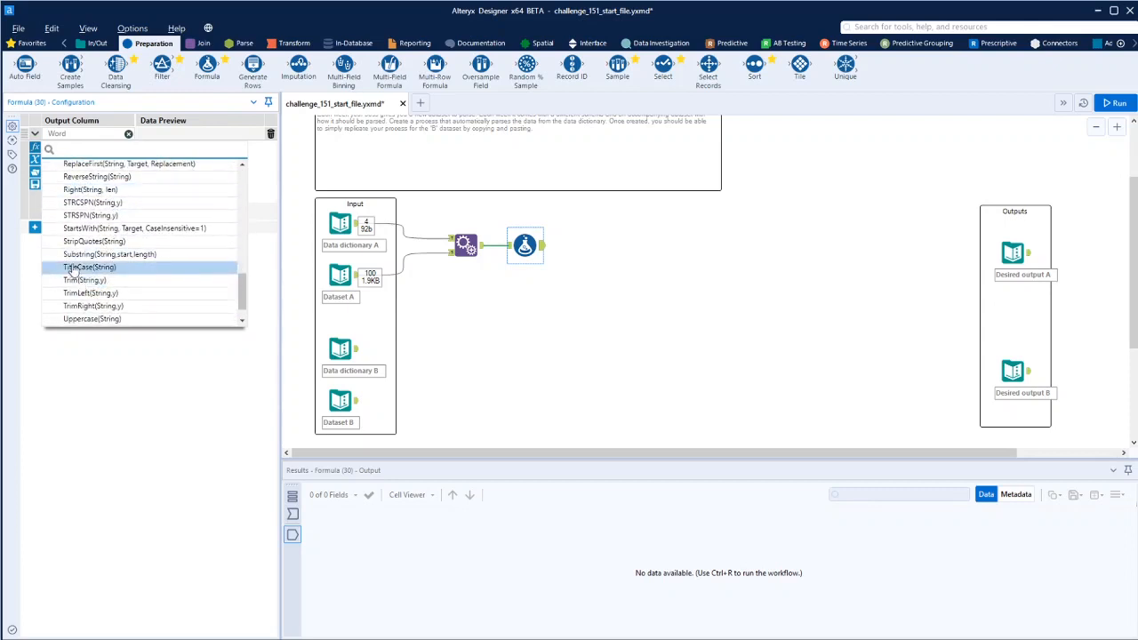
left_click(77, 255)
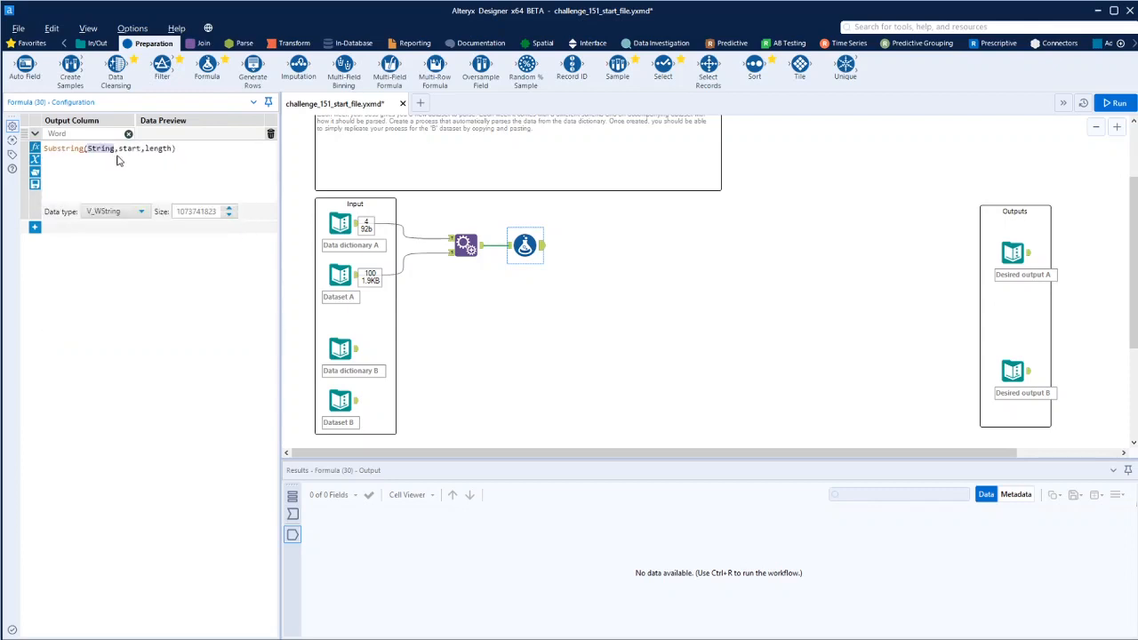
- Fill the Substring arguments to make the expression Substring([Data],[Start pos],[Length])
type("[")
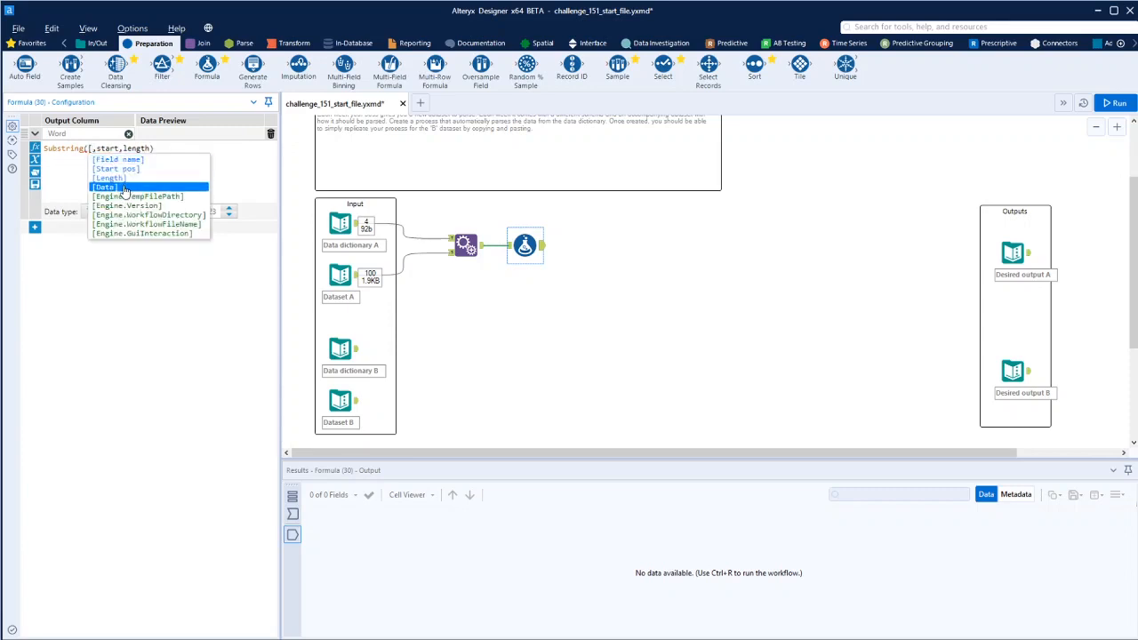
left_click(124, 190)
left_click_drag(140, 149, 120, 148)
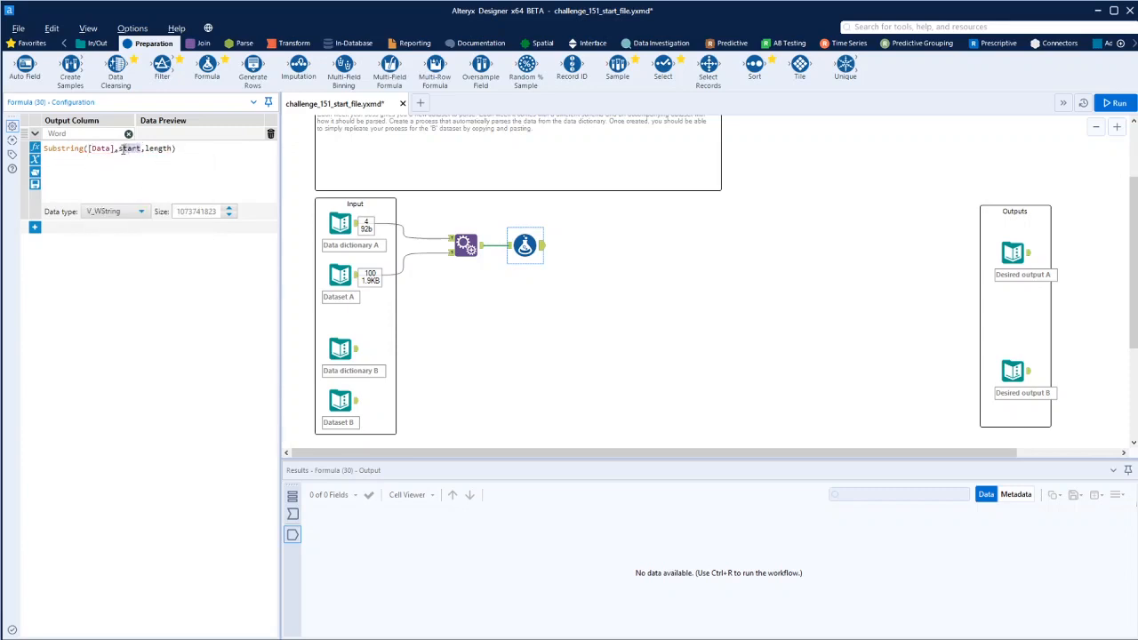
type("[")
left_click(129, 176)
left_click_drag(197, 149, 179, 149)
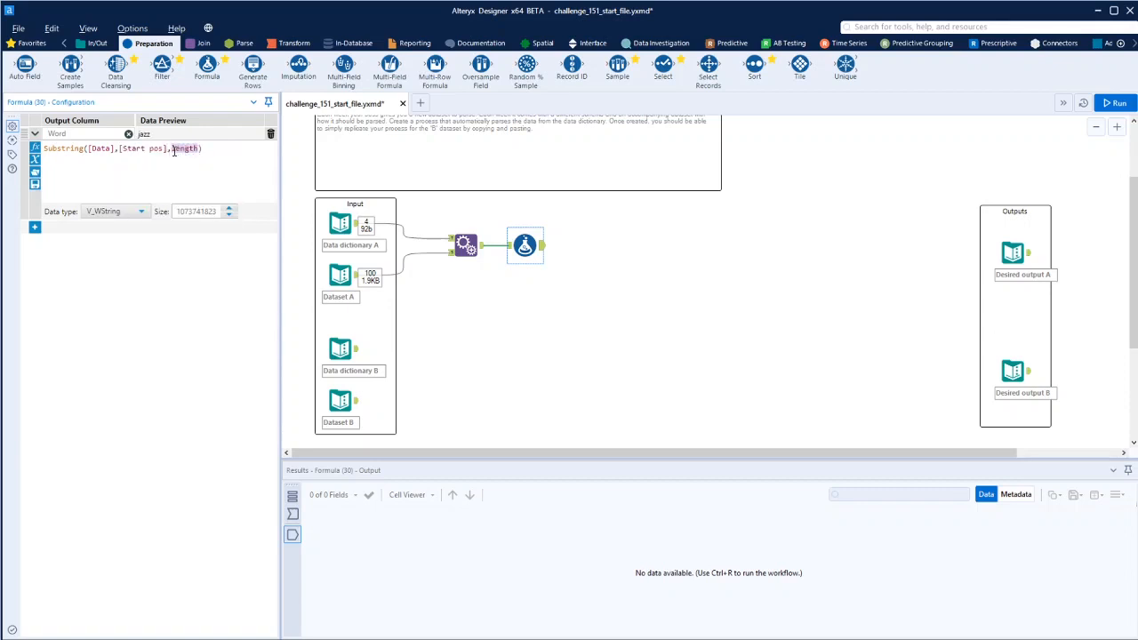
type("[")
left_click(184, 185)
- Run the workflow and scroll through the results to review the parsed Word column
left_click(1124, 104)
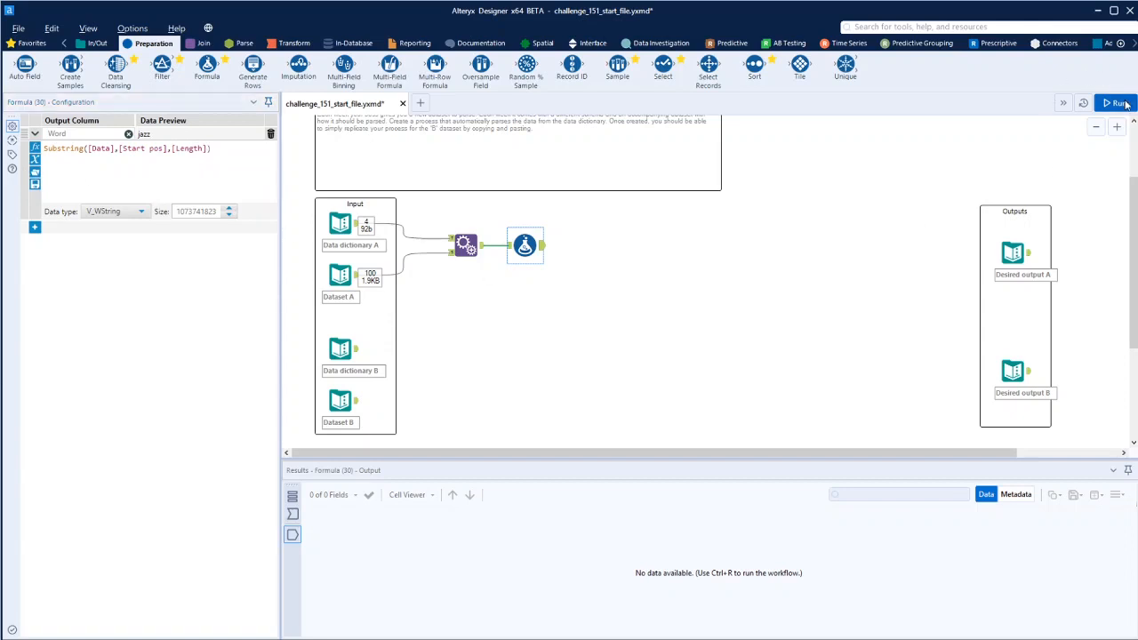
key("ctrl+r")
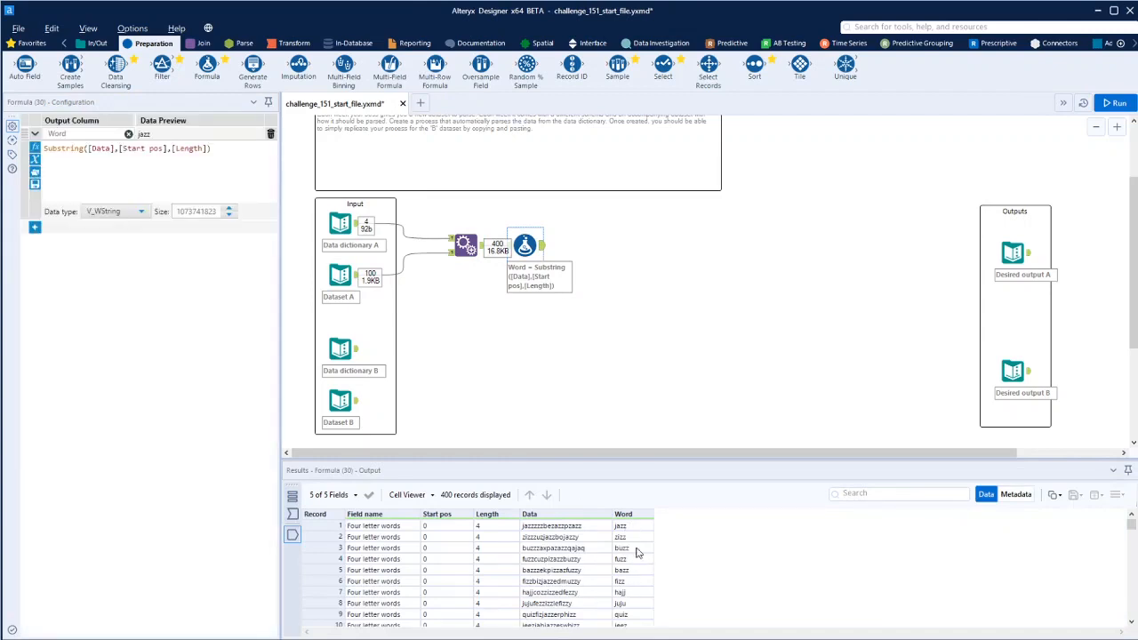
scroll(632, 533, "down", 8)
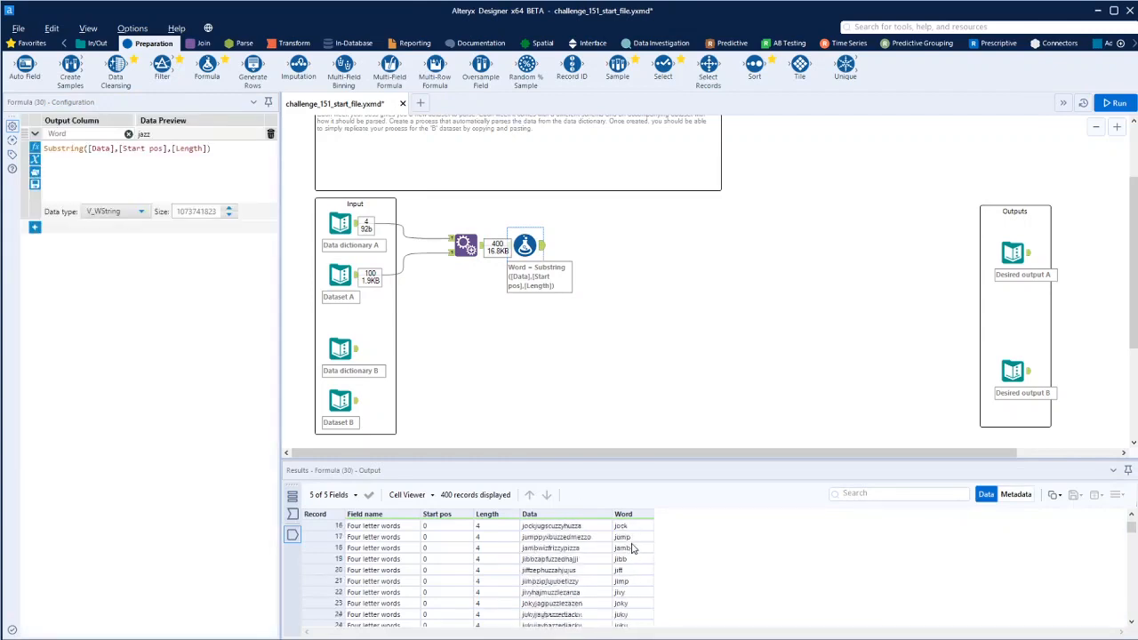
left_click_drag(1131, 534, 1131, 614)
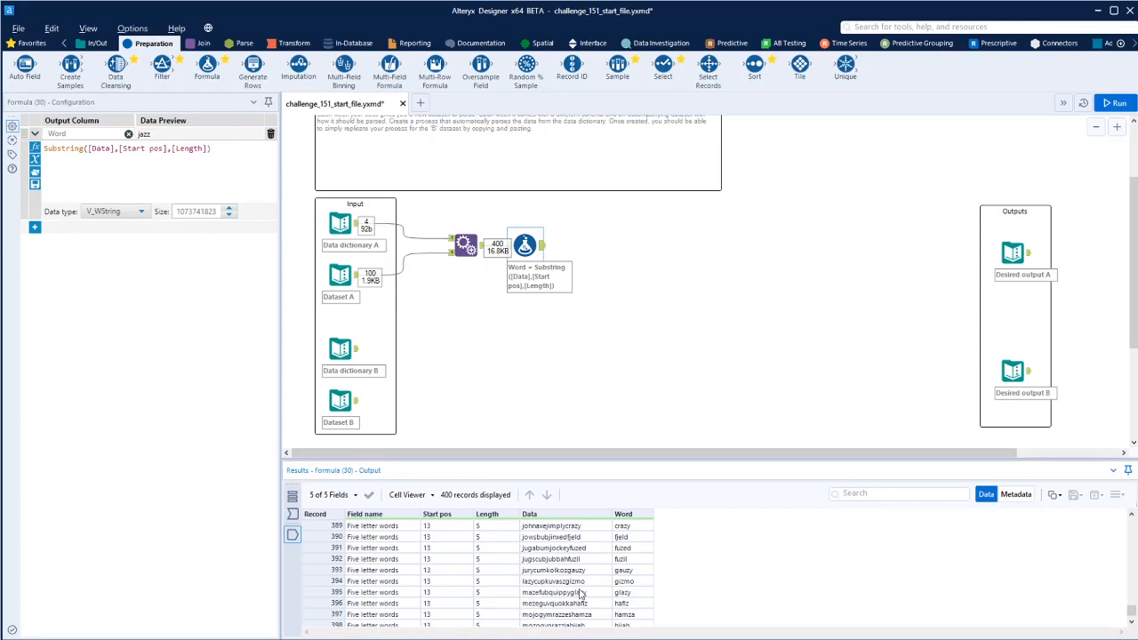
left_click_drag(1133, 612, 1133, 517)
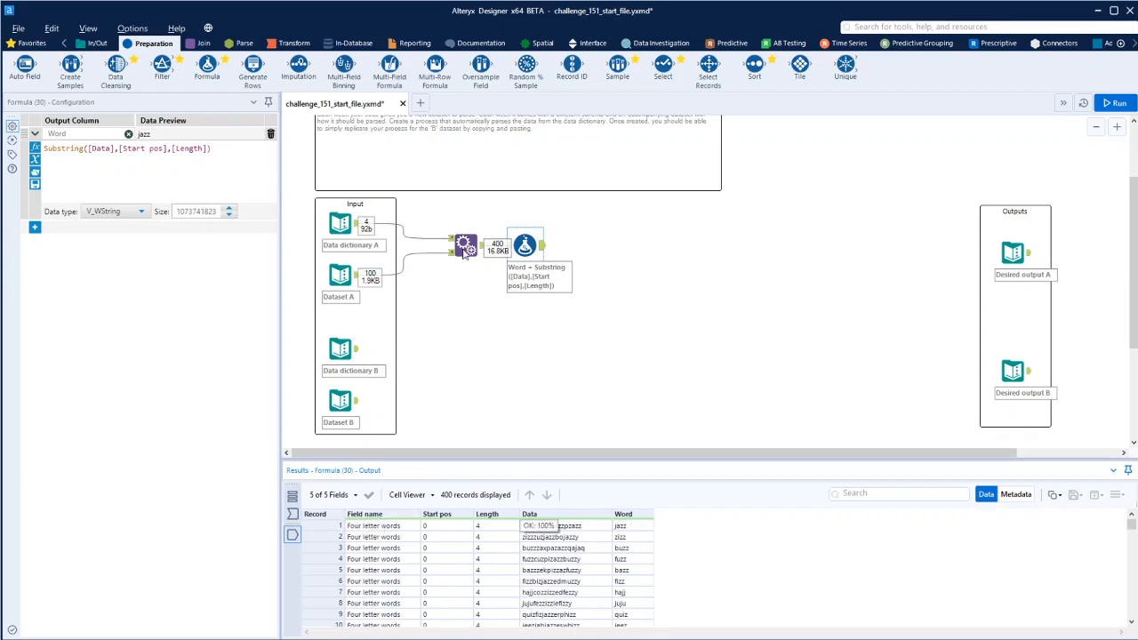
- Add a Cross Tab after the Formula with Field name headers, Word values, Concatenate aggregation, and run it
left_click(294, 42)
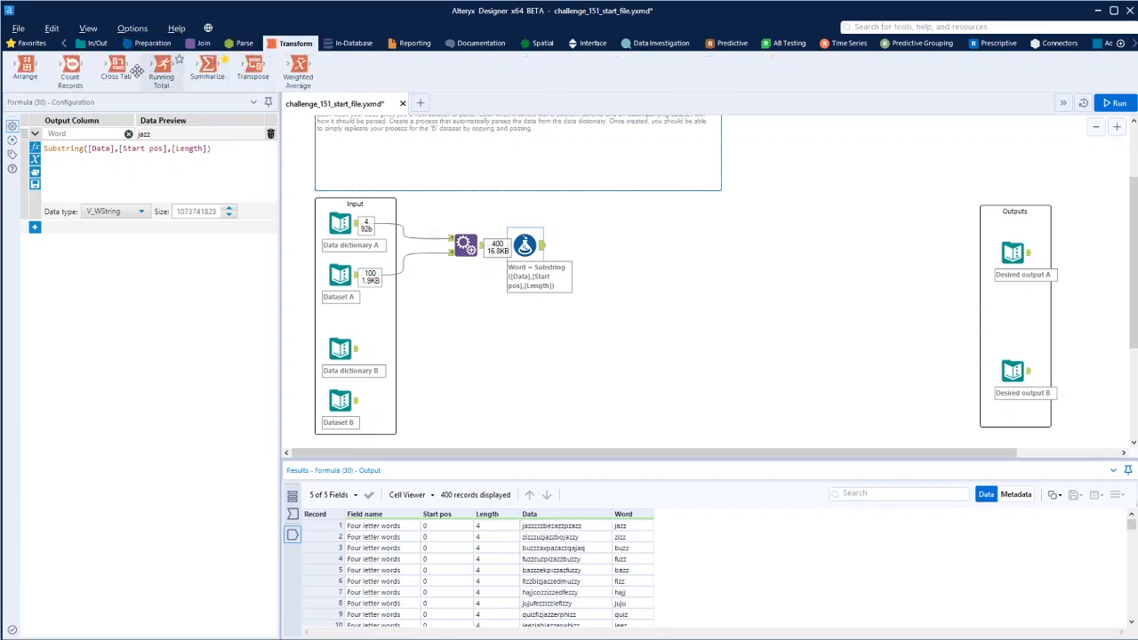
left_click_drag(120, 69, 609, 249)
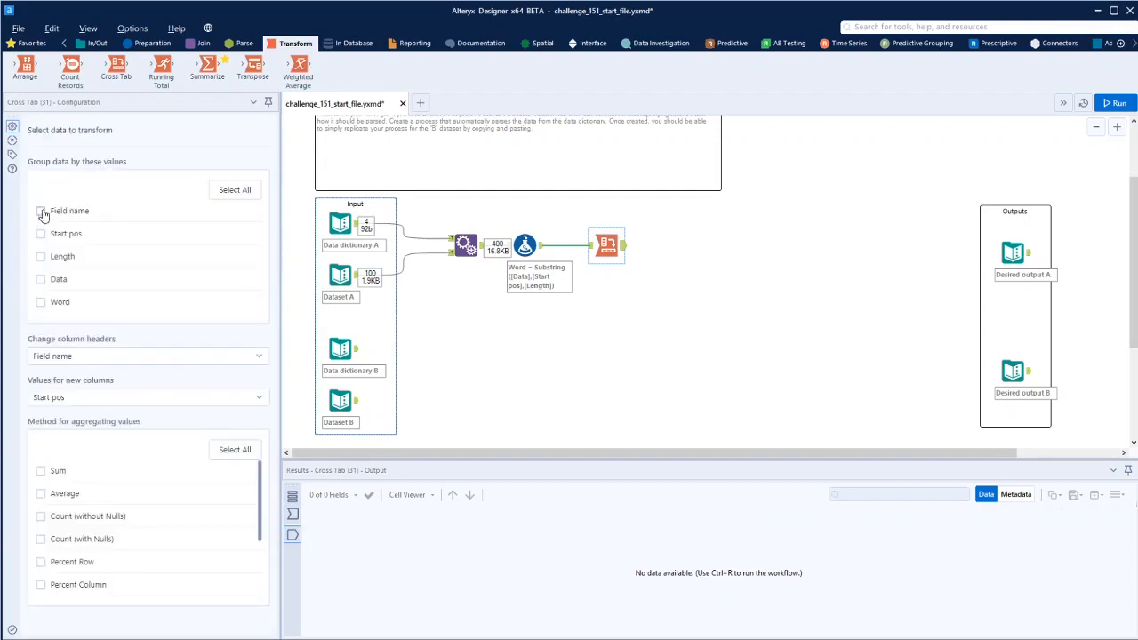
left_click(64, 361)
left_click(64, 361)
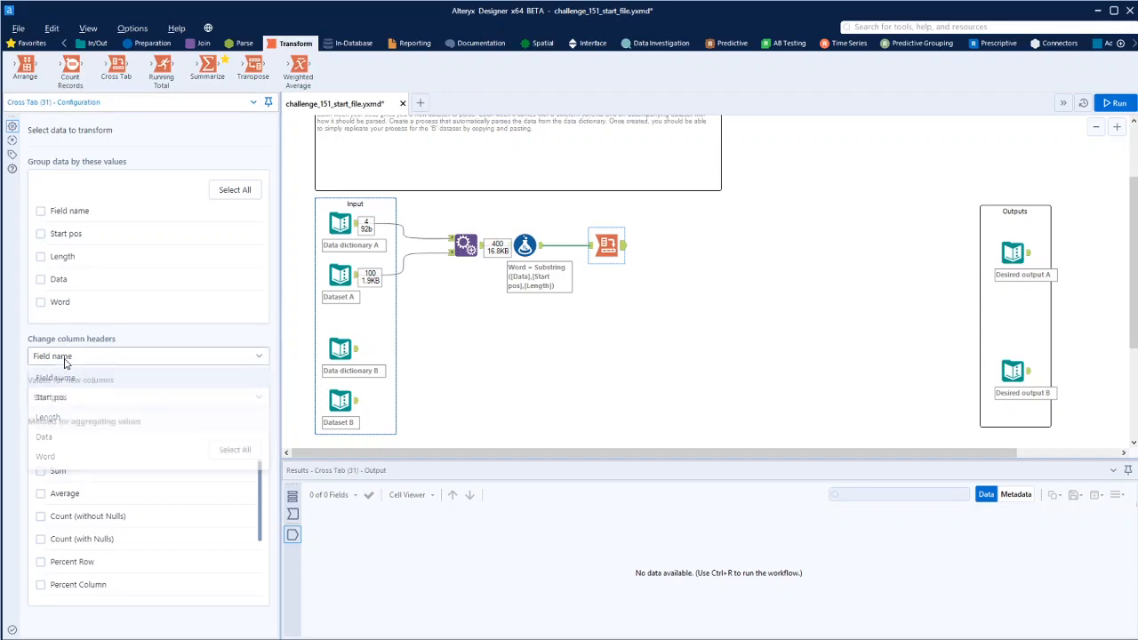
left_click(67, 401)
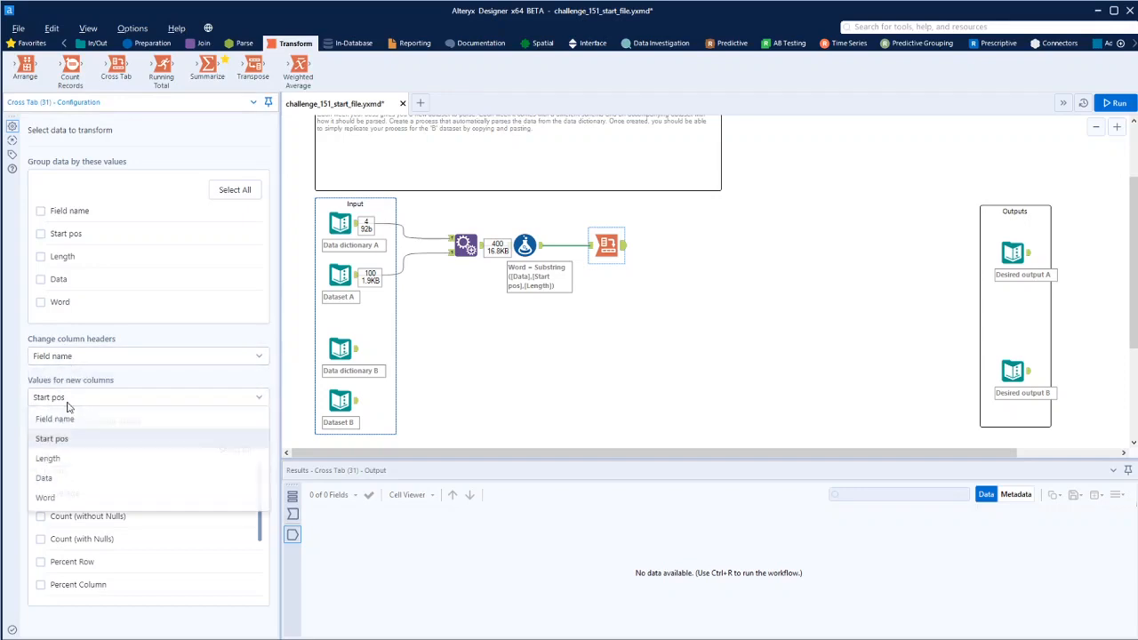
left_click(52, 498)
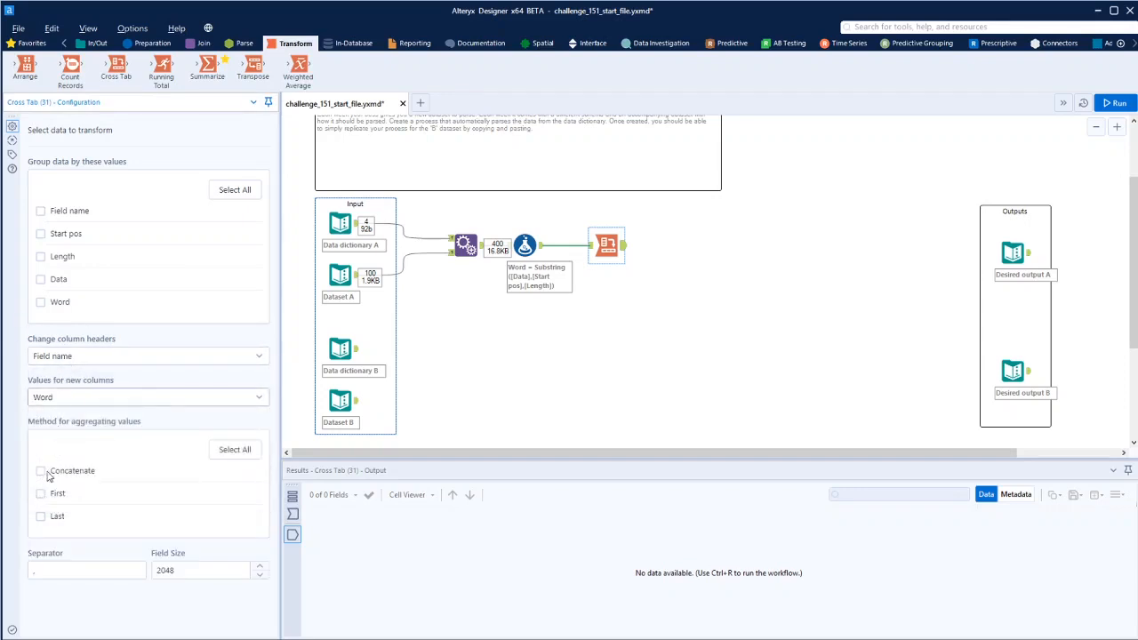
left_click(41, 472)
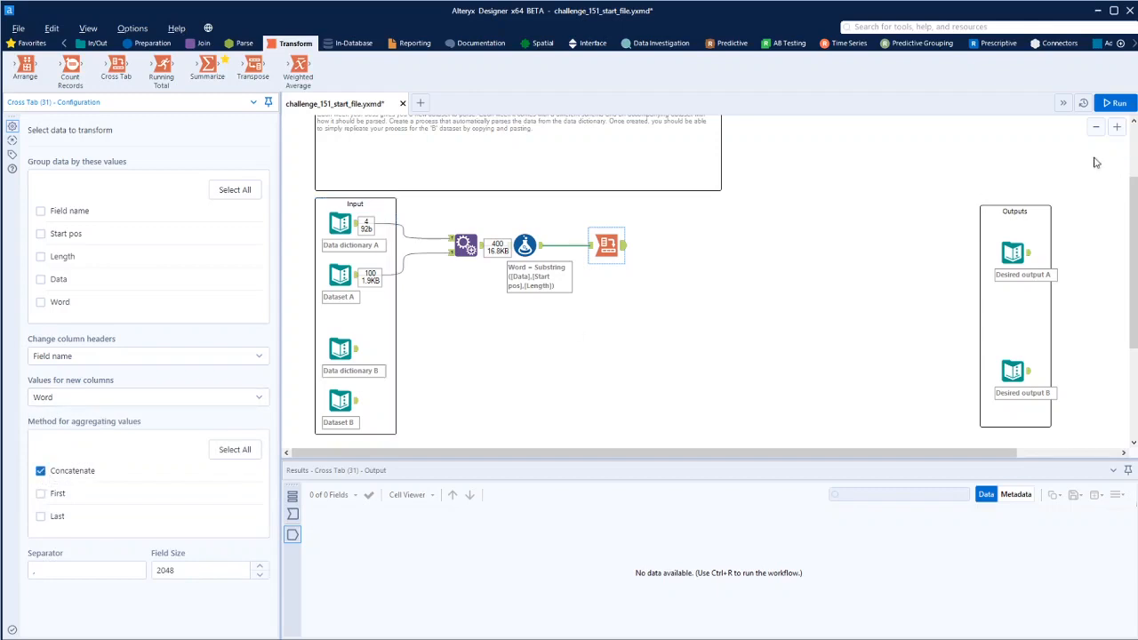
left_click(1113, 103)
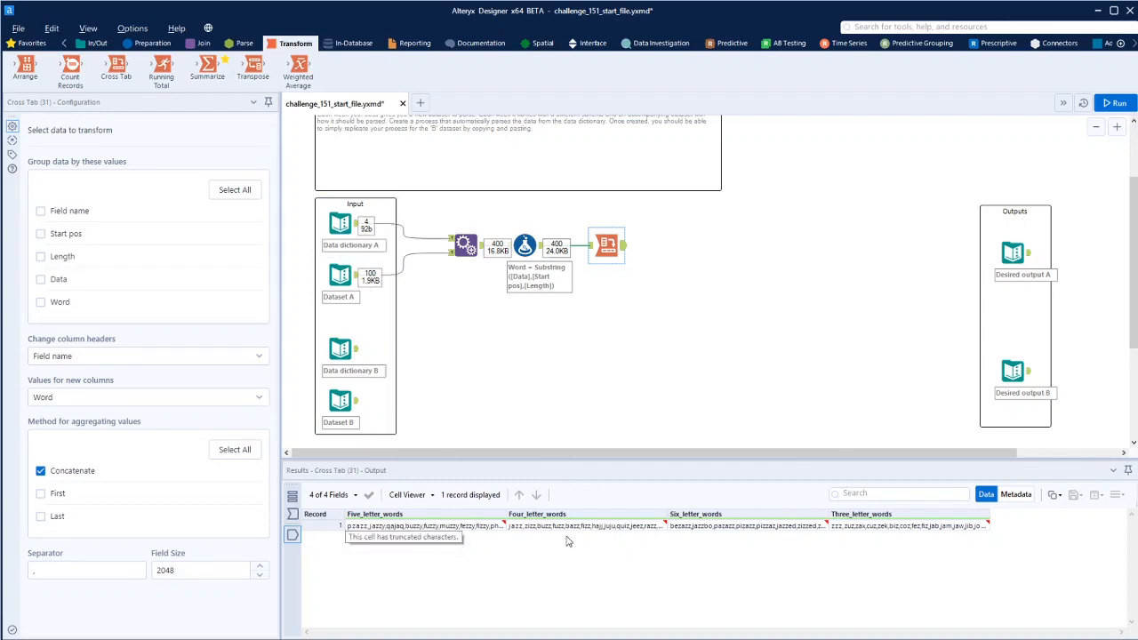
- Insert a Record ID tool between Dataset A and the Append Fields tool
left_click(354, 281)
left_click(153, 43)
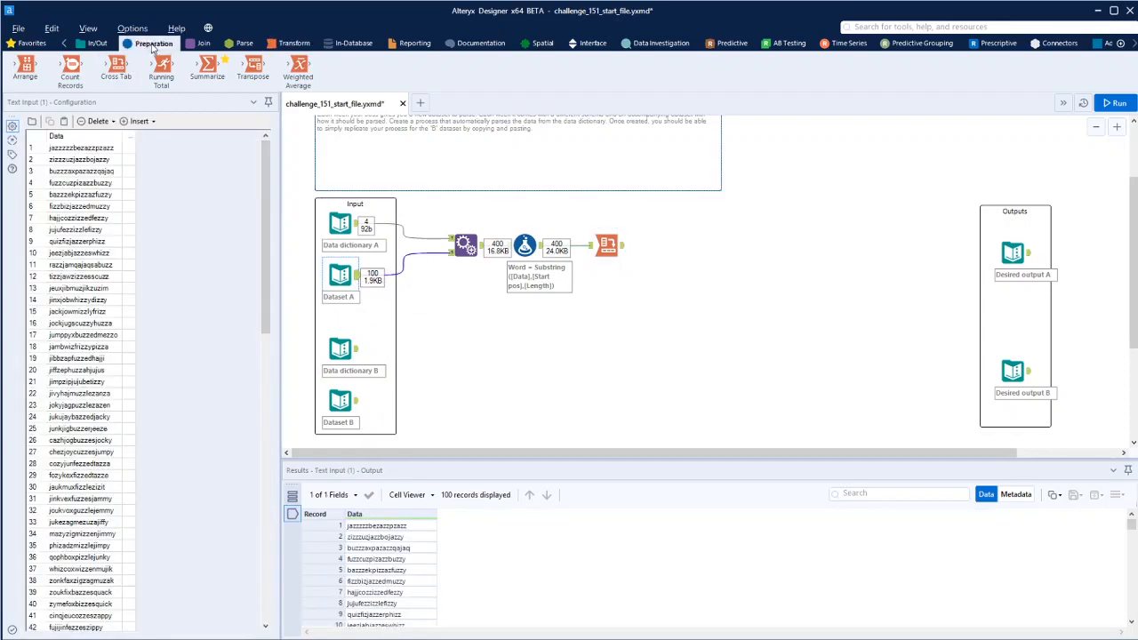
left_click_drag(571, 65, 421, 259)
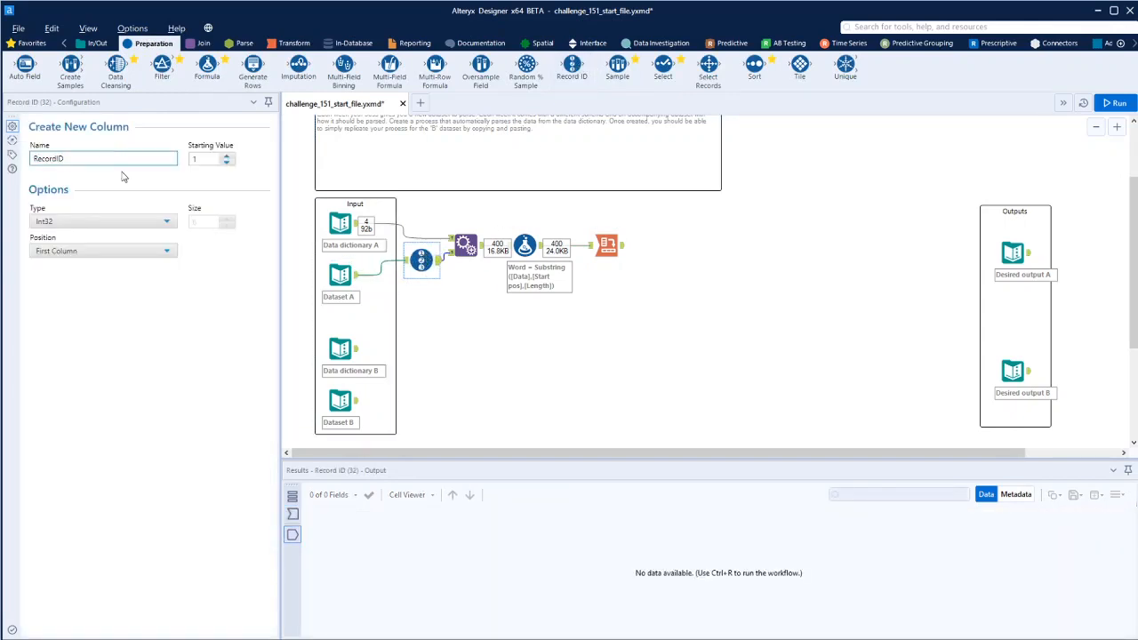
- Group the Cross Tab by RecordID, run the workflow, and compare against Desired output A
left_click(607, 246)
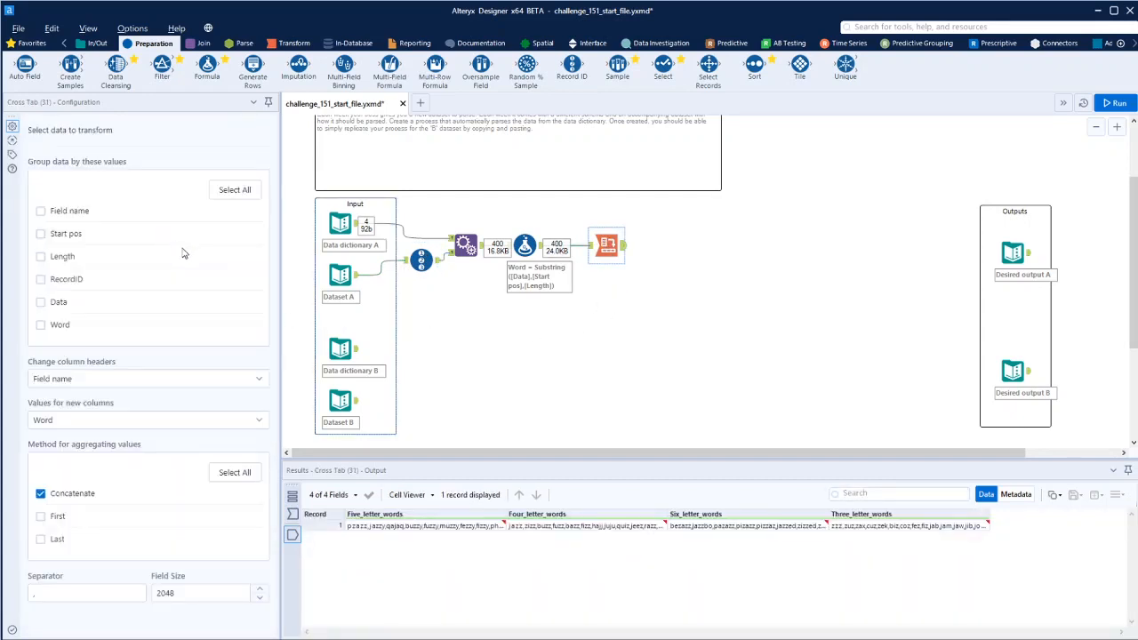
left_click(40, 279)
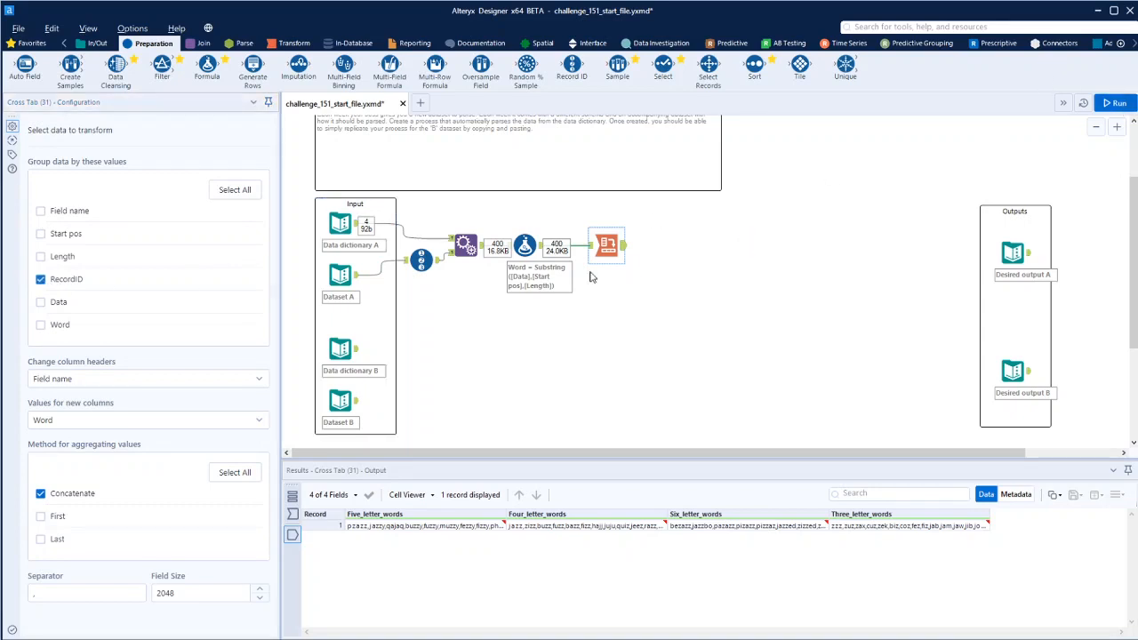
key("ctrl+r")
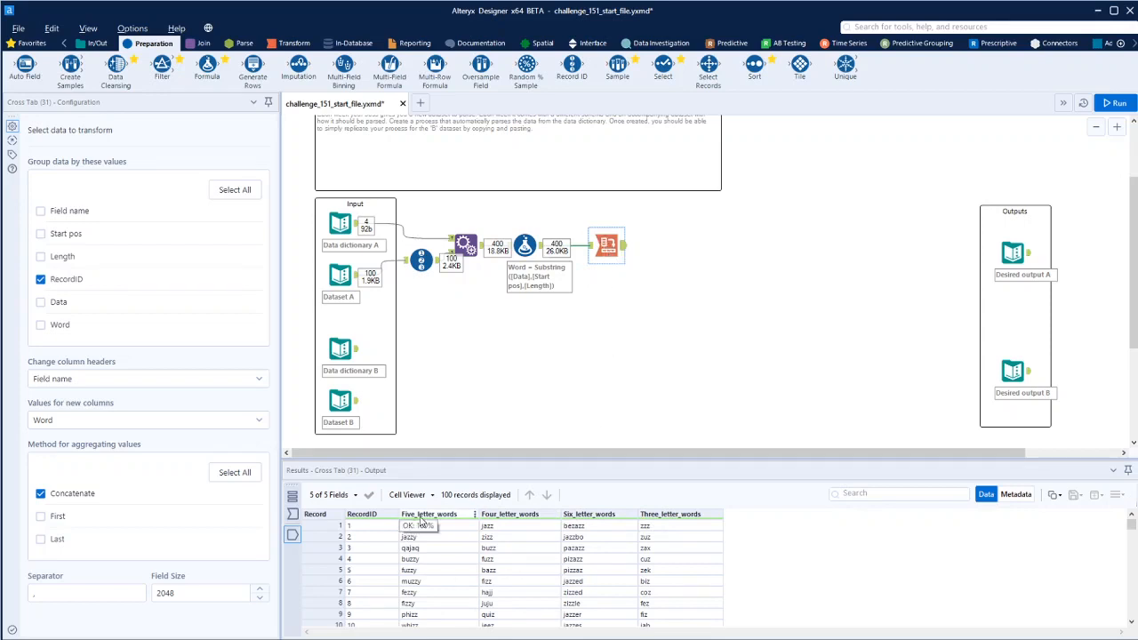
left_click(1028, 256)
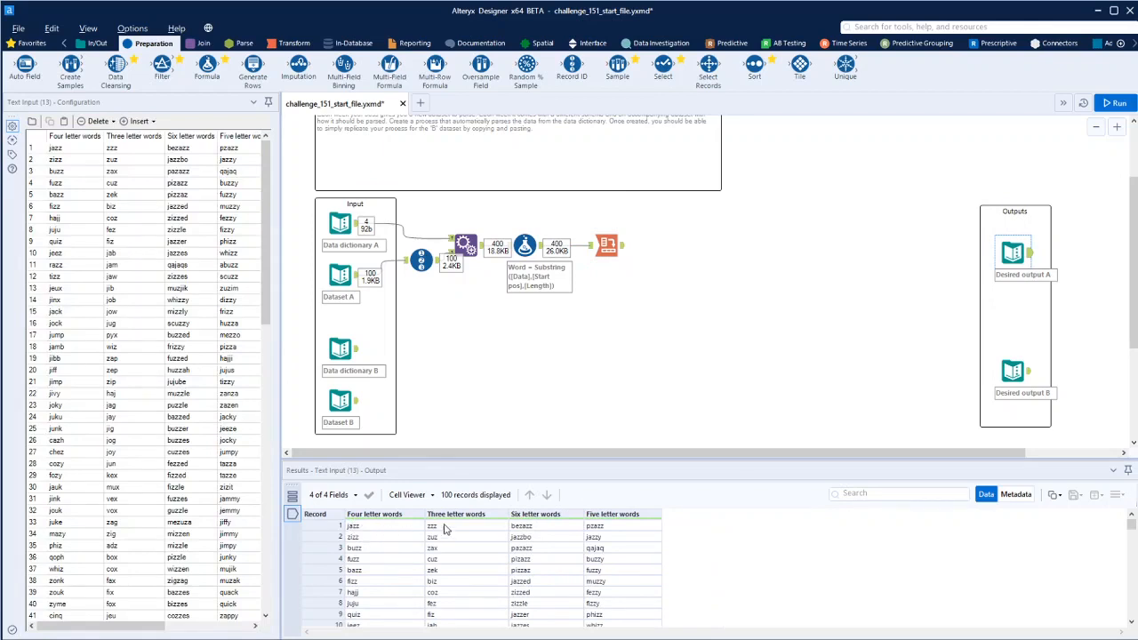
left_click(607, 245)
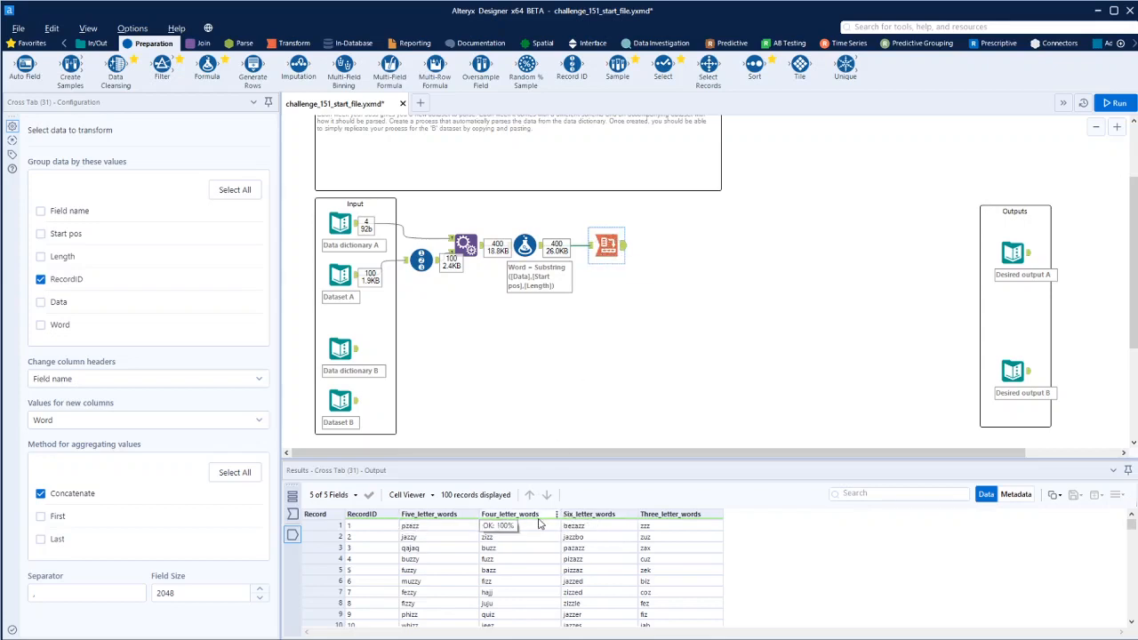
- Shift the downstream tools right and insert a Record ID tool after Data dictionary A
left_click_drag(461, 211, 653, 302)
left_click_drag(468, 247, 648, 250)
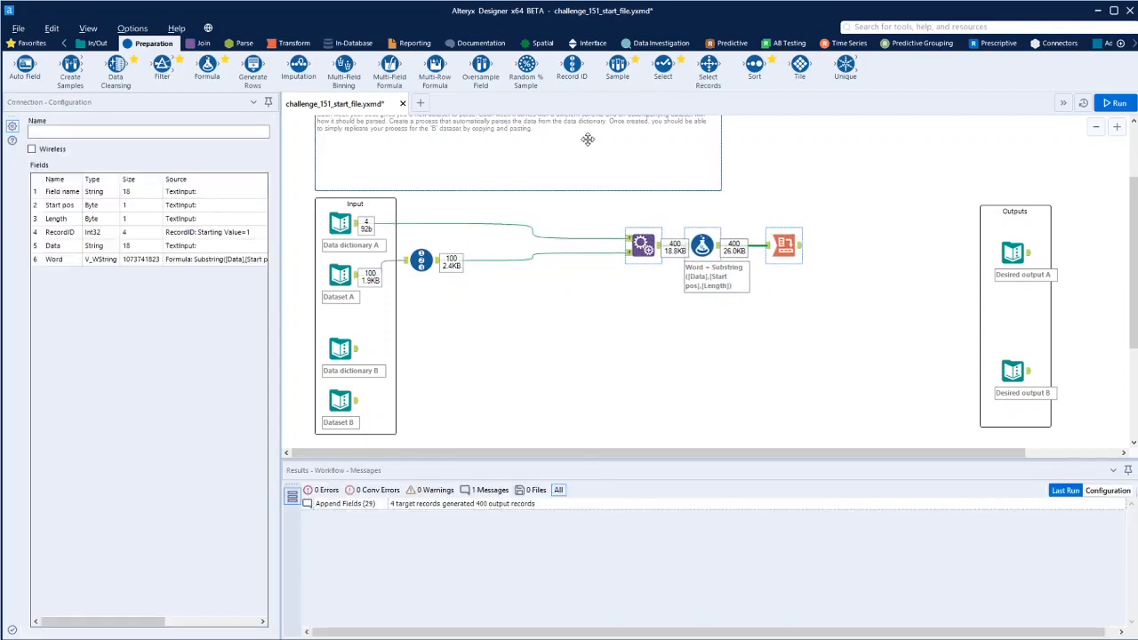
left_click_drag(574, 69, 421, 224)
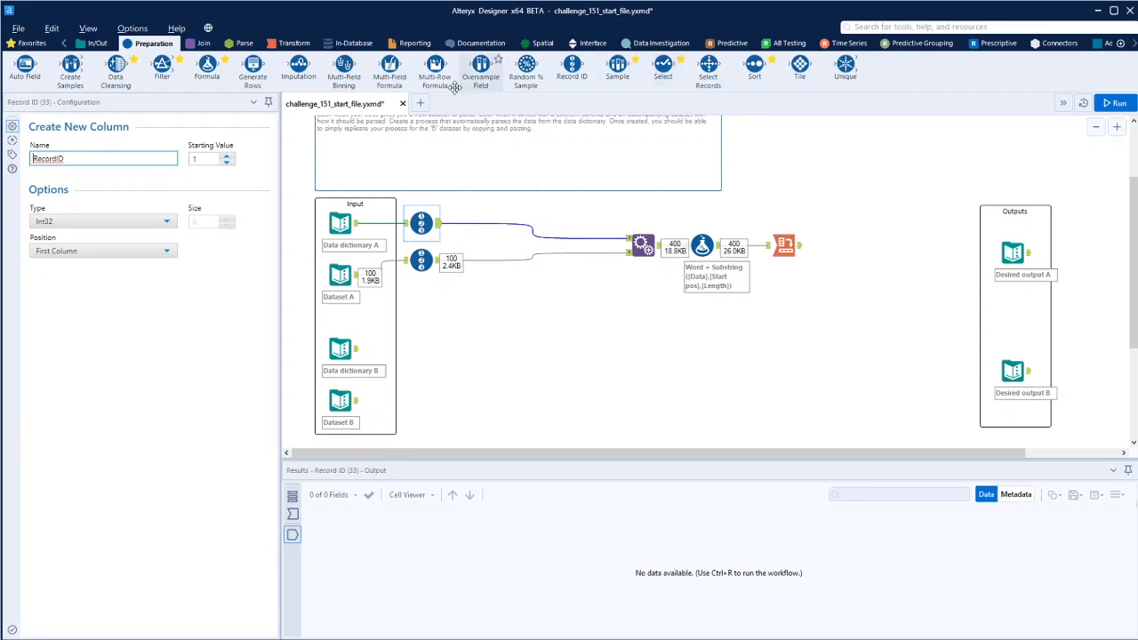
- Add a Formula after the data dictionary's Record ID that updates Field name to [RecordID]+[Field name]
left_click_drag(207, 66, 485, 229)
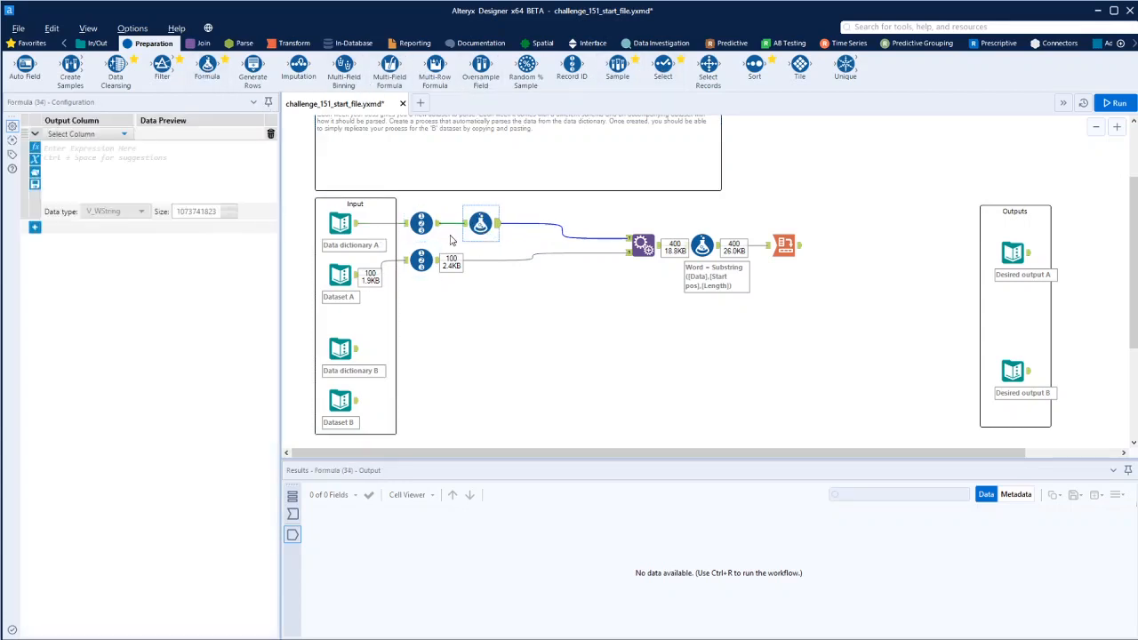
left_click(80, 135)
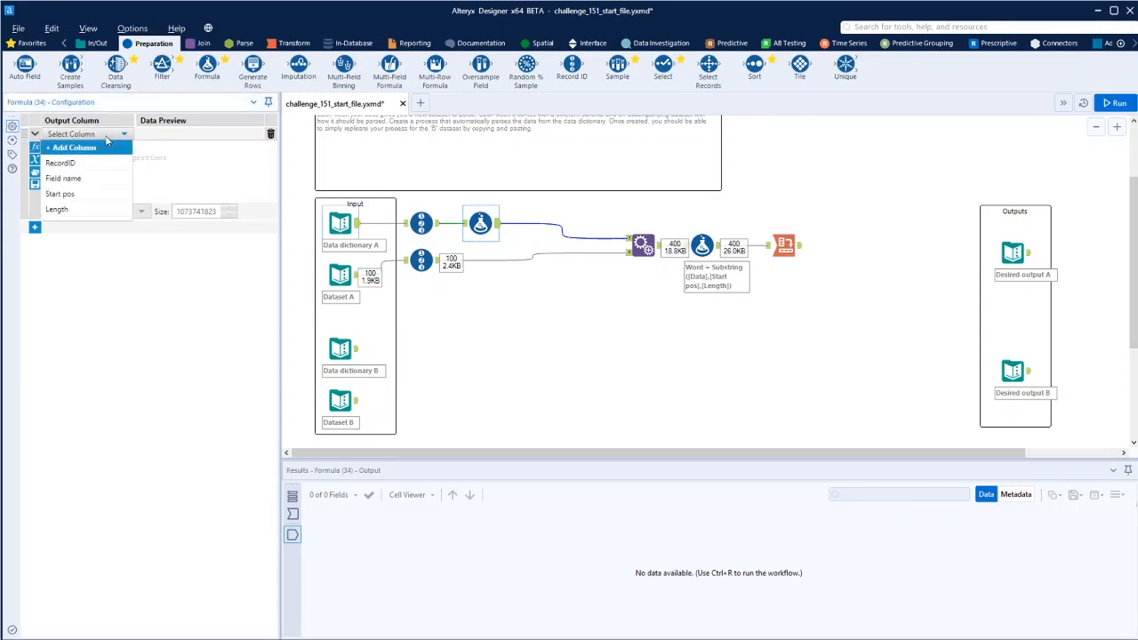
left_click(87, 180)
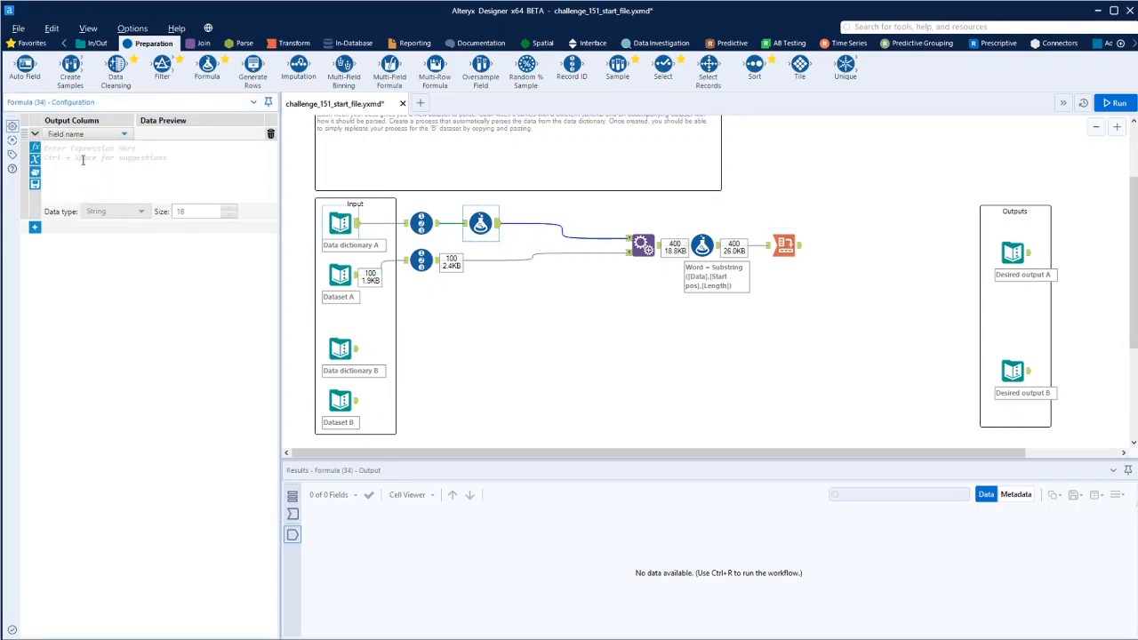
left_click(83, 160)
key("ctrl+space")
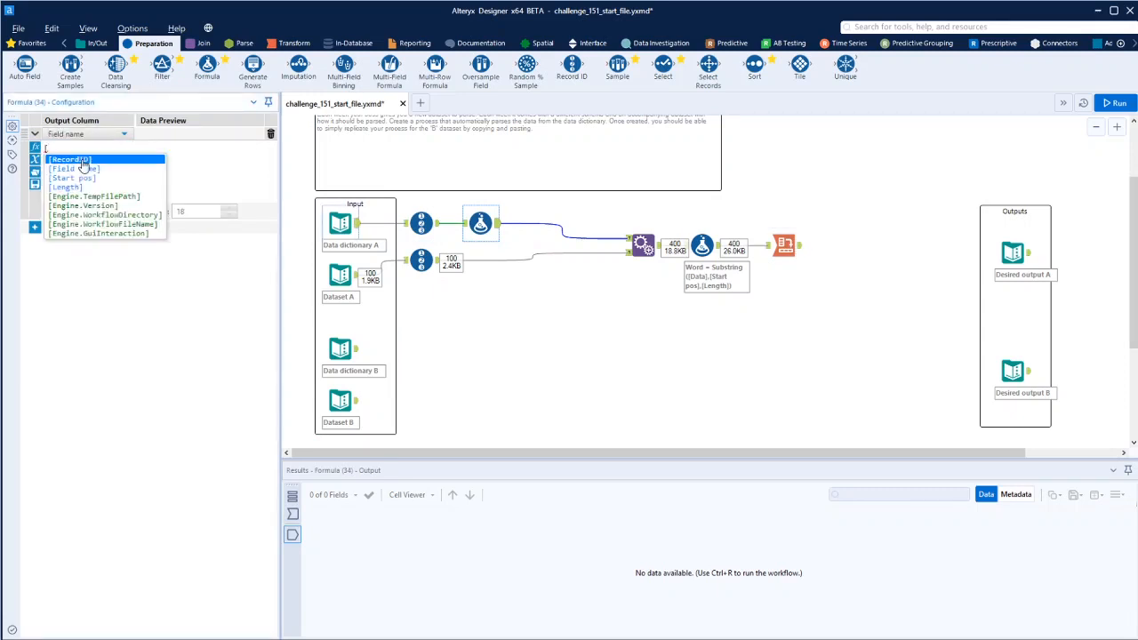
left_click(85, 167)
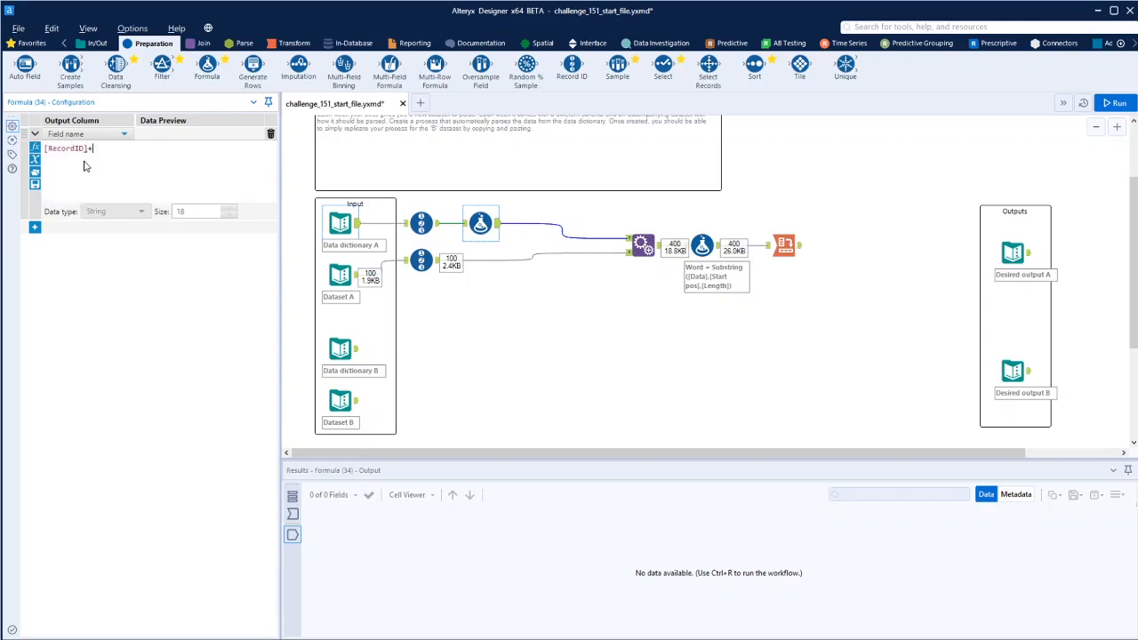
type("+")
key("ctrl+space")
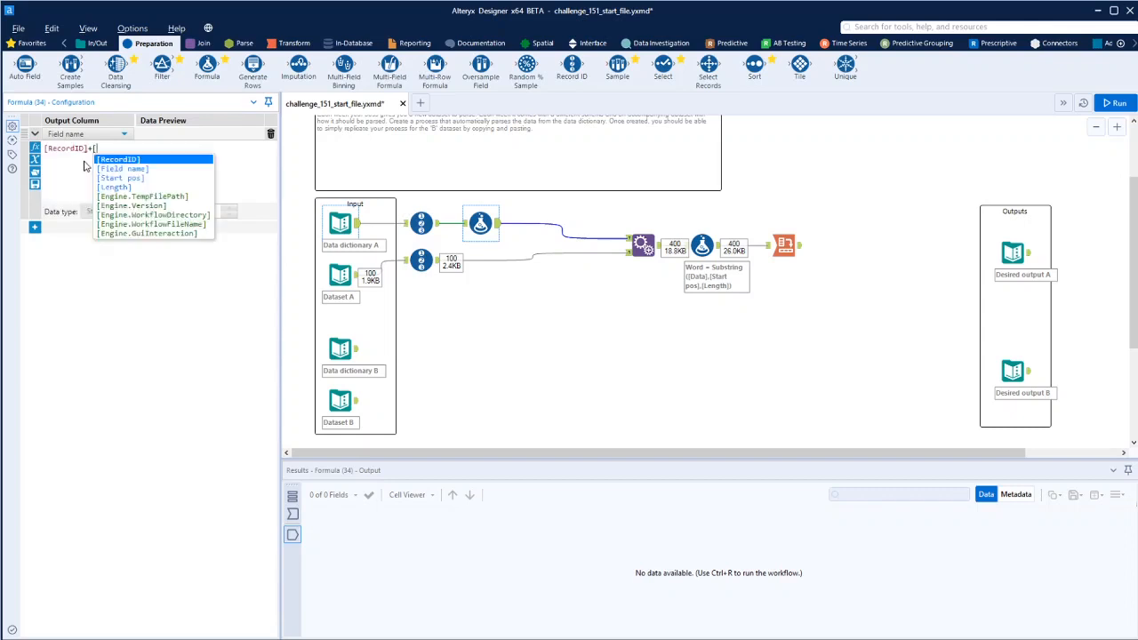
left_click(135, 173)
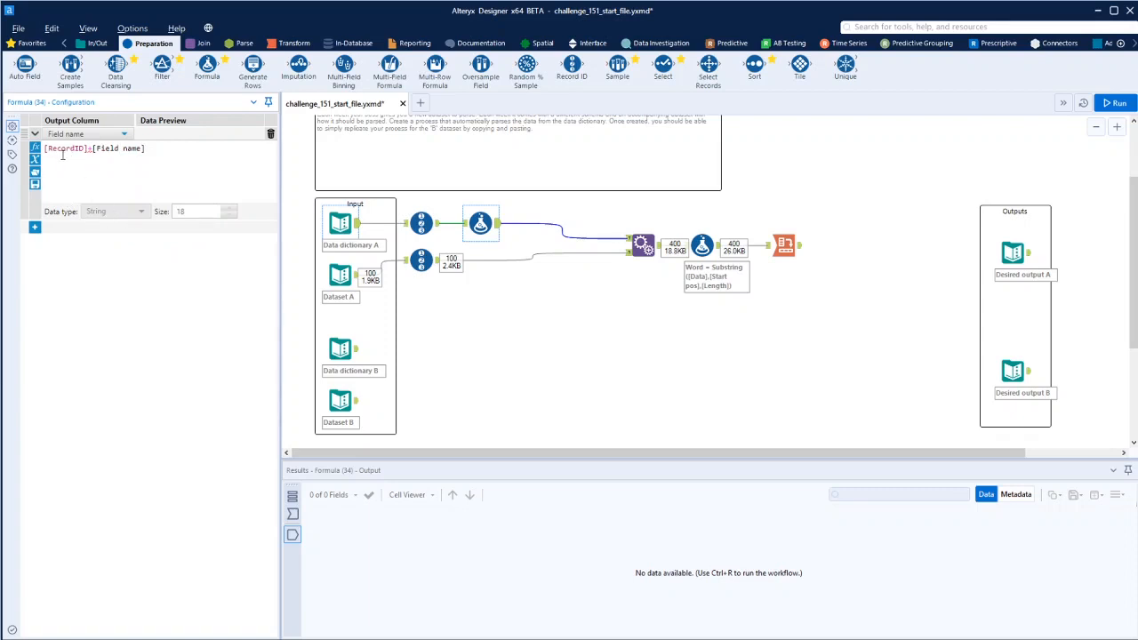
- Insert a Select tool before that Formula and change RecordID's type to String
left_click_drag(485, 218, 521, 220)
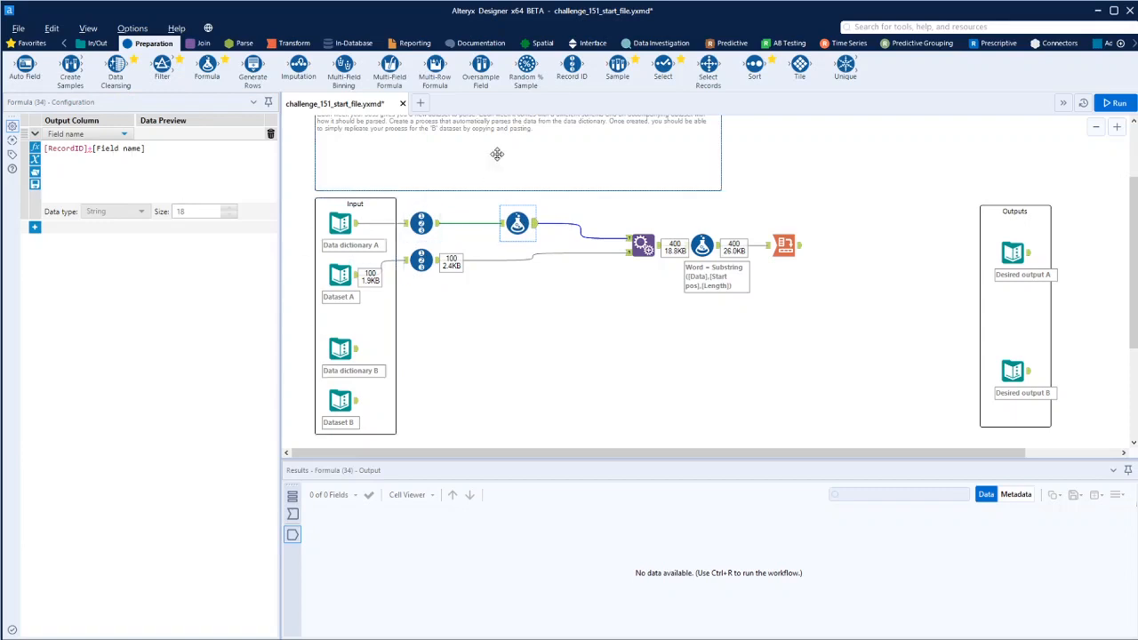
left_click_drag(663, 64, 480, 223)
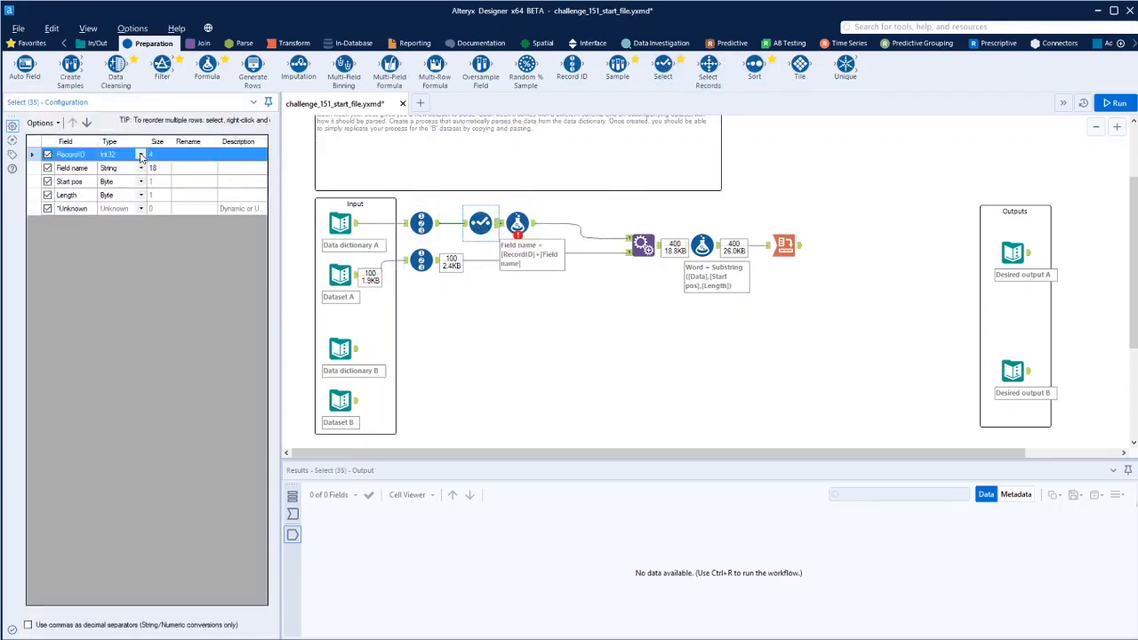
left_click(140, 156)
left_click(122, 241)
left_click_drag(484, 220, 477, 221)
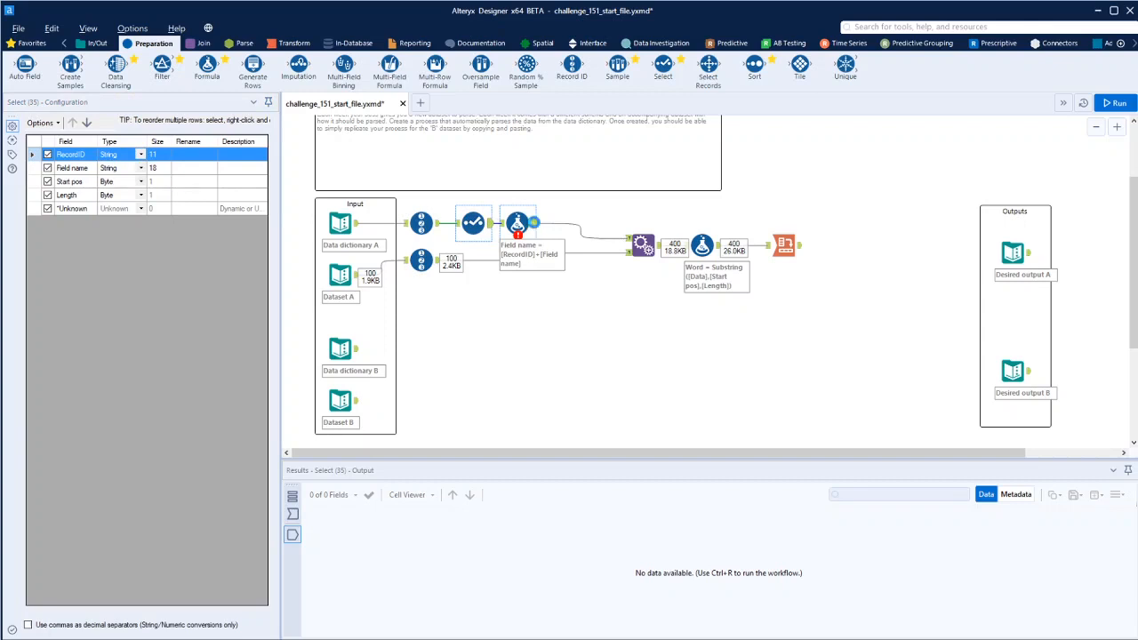
- Add a Select after the Formula with RecordID deselected, and run the workflow
left_click(533, 223)
left_click_drag(663, 68, 569, 229)
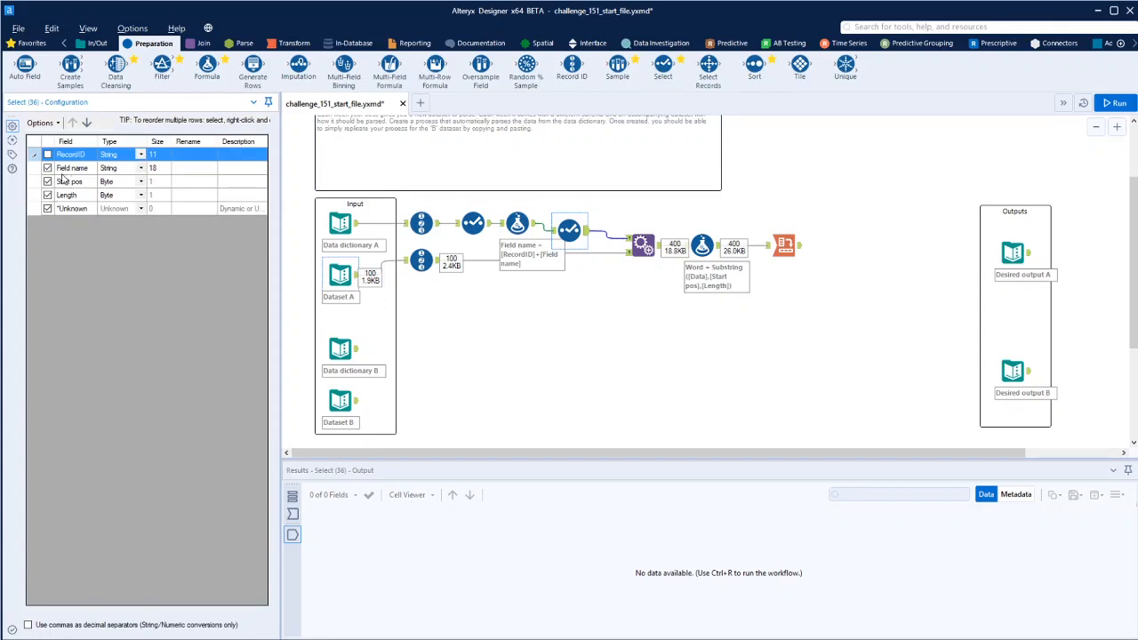
left_click(1131, 103)
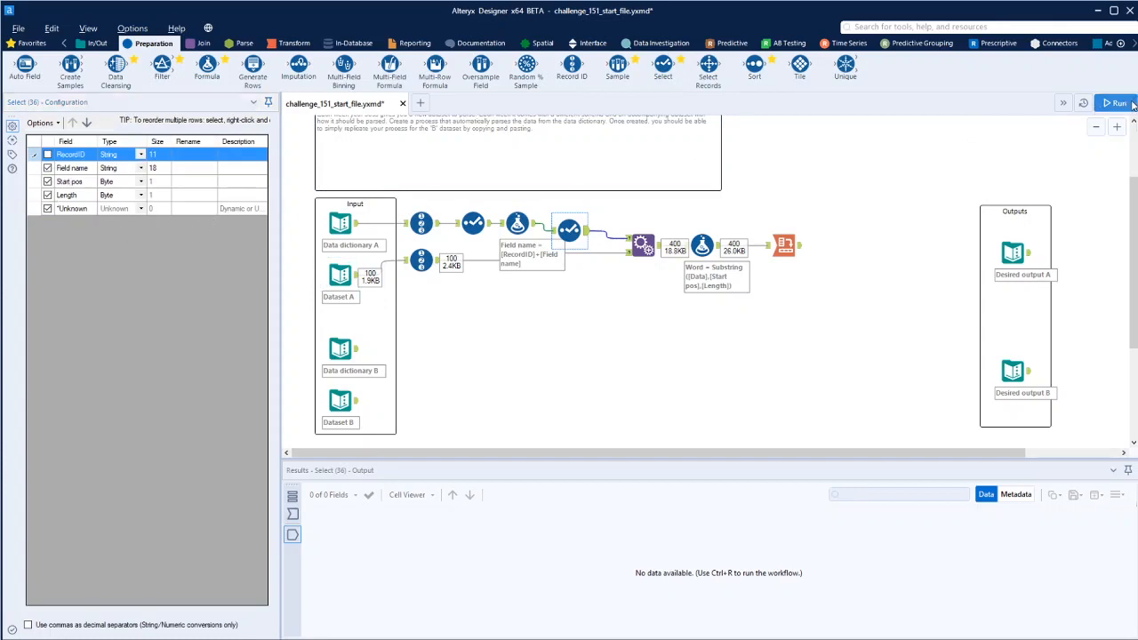
- Inspect the Append Fields output and the Cross Tab output columns
left_click(656, 248)
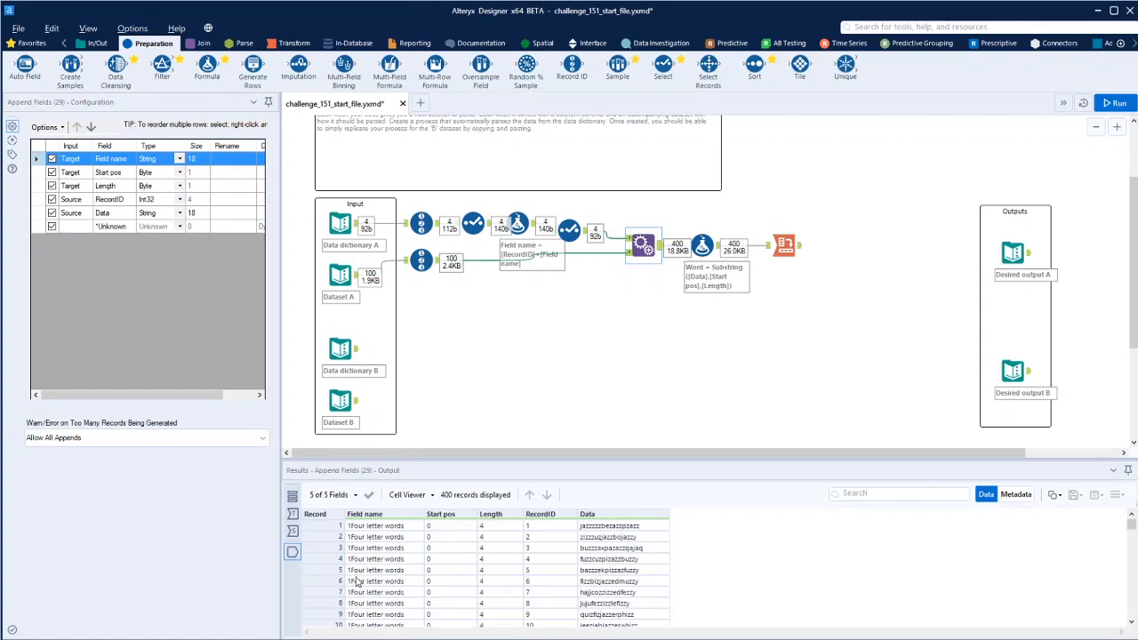
scroll(356, 581, "down", 14)
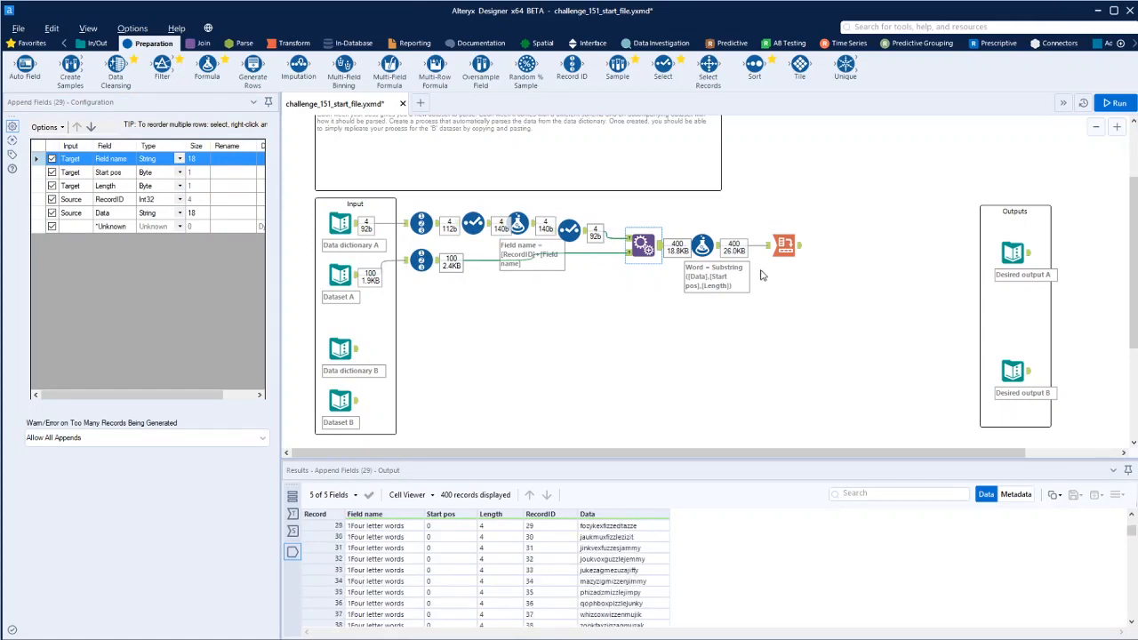
left_click(783, 246)
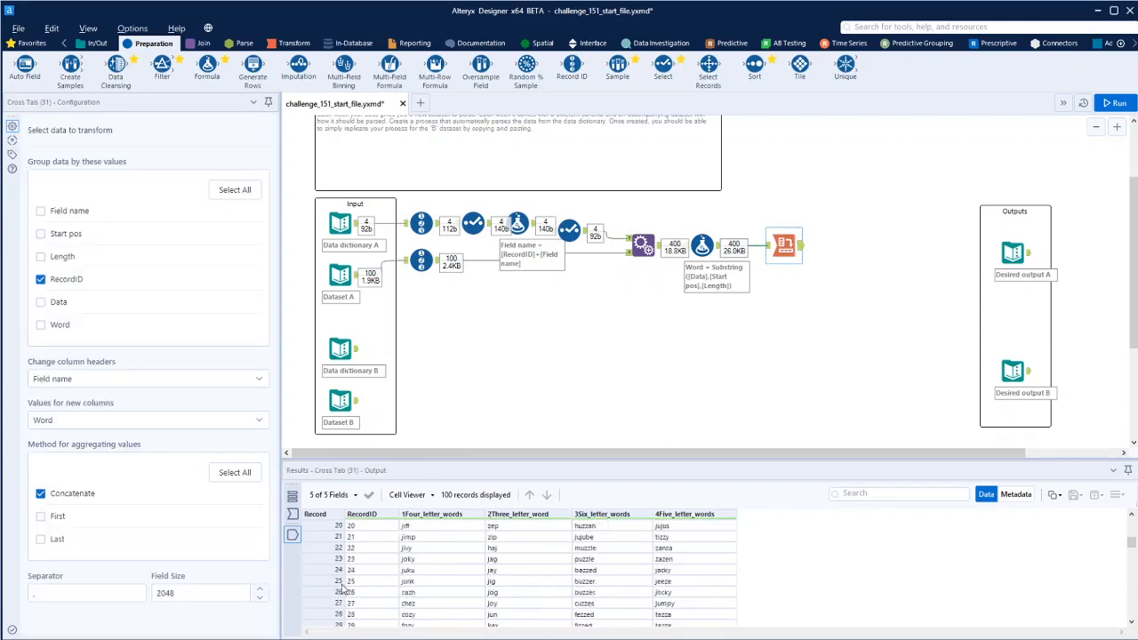
scroll(361, 569, "up", 10)
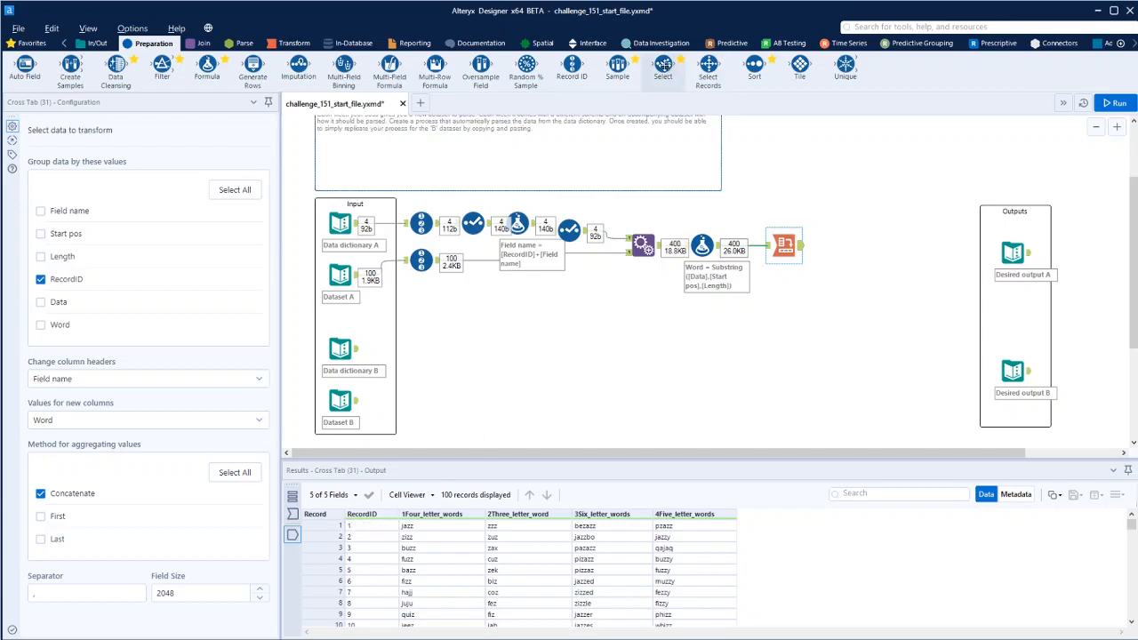
- Add a Select after the Cross Tab and deselect RecordID
left_click_drag(663, 64, 842, 244)
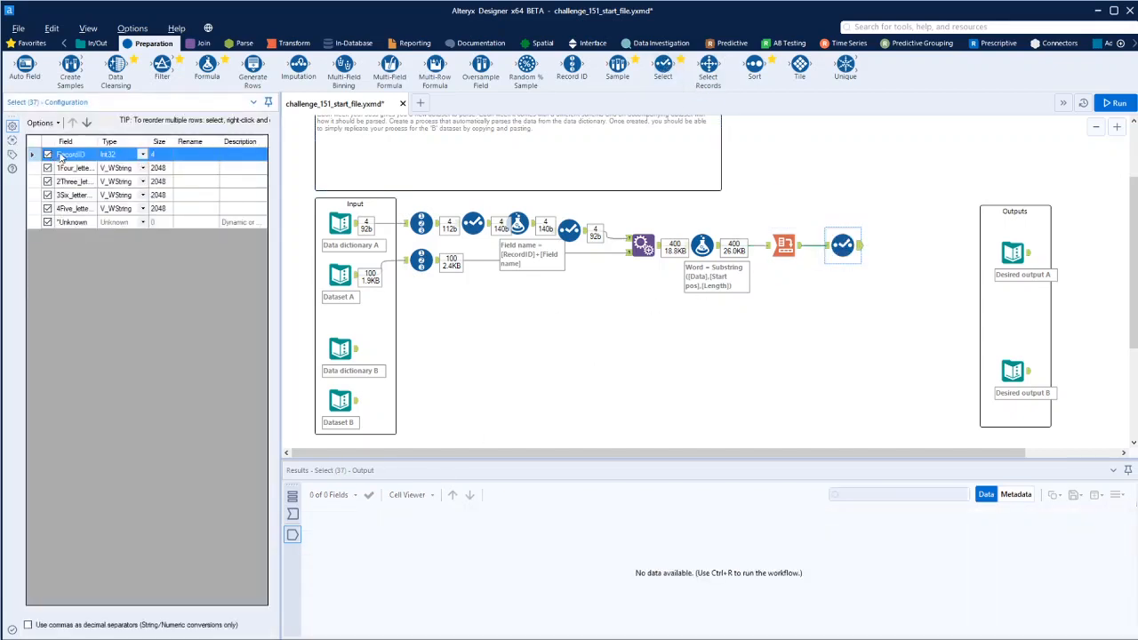
left_click(48, 155)
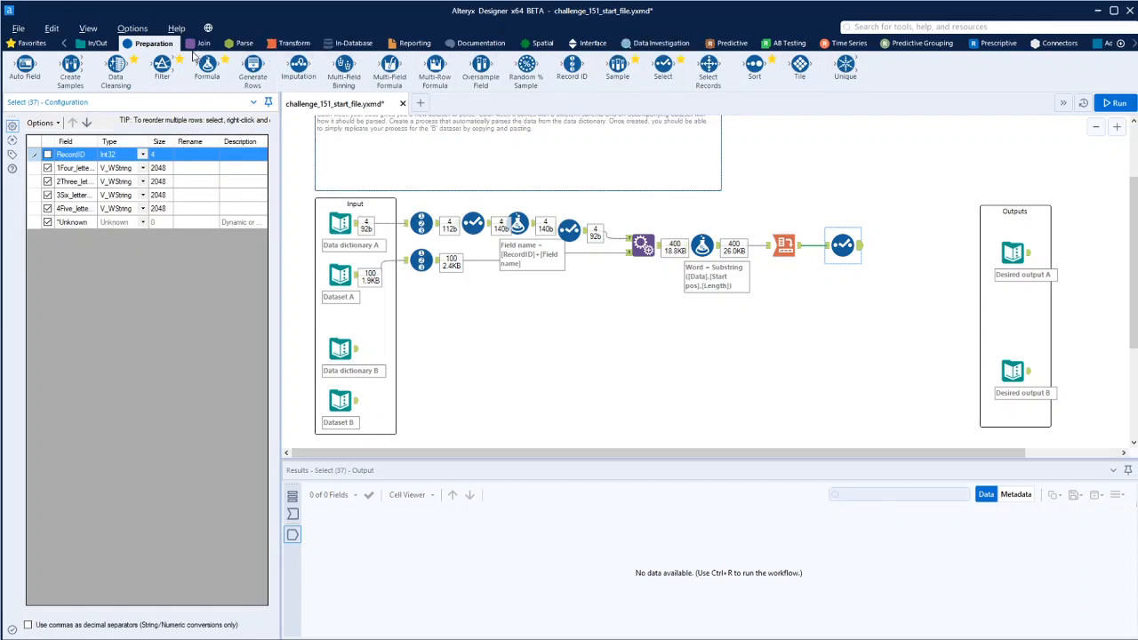
- Add a Dynamic Rename tool from the Developer tools after the new Select
left_click(1135, 43)
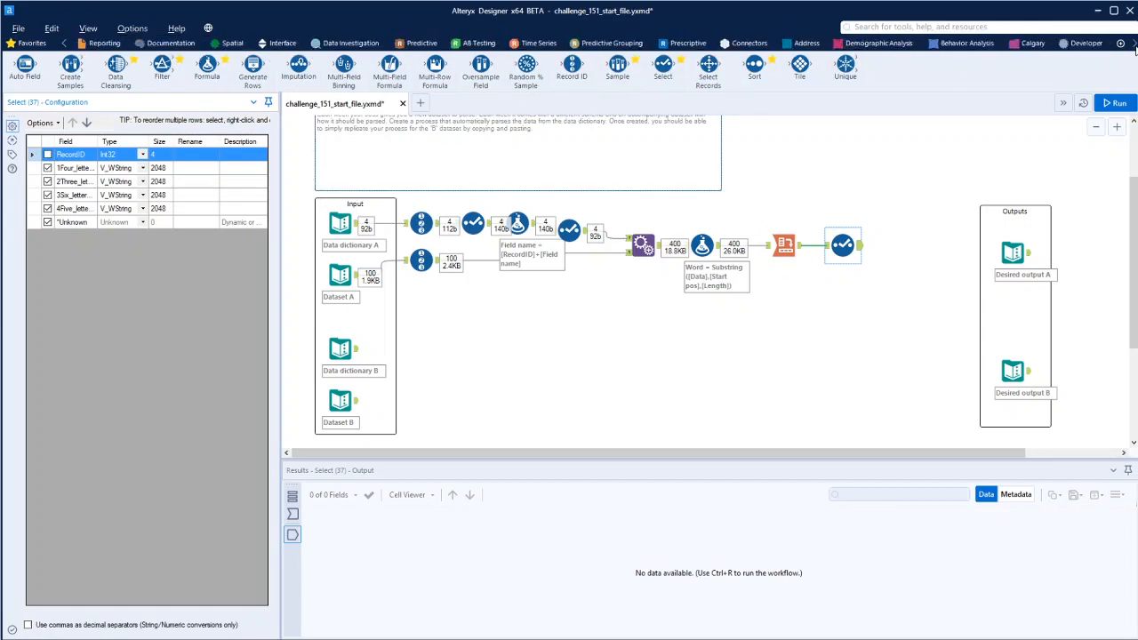
left_click(873, 43)
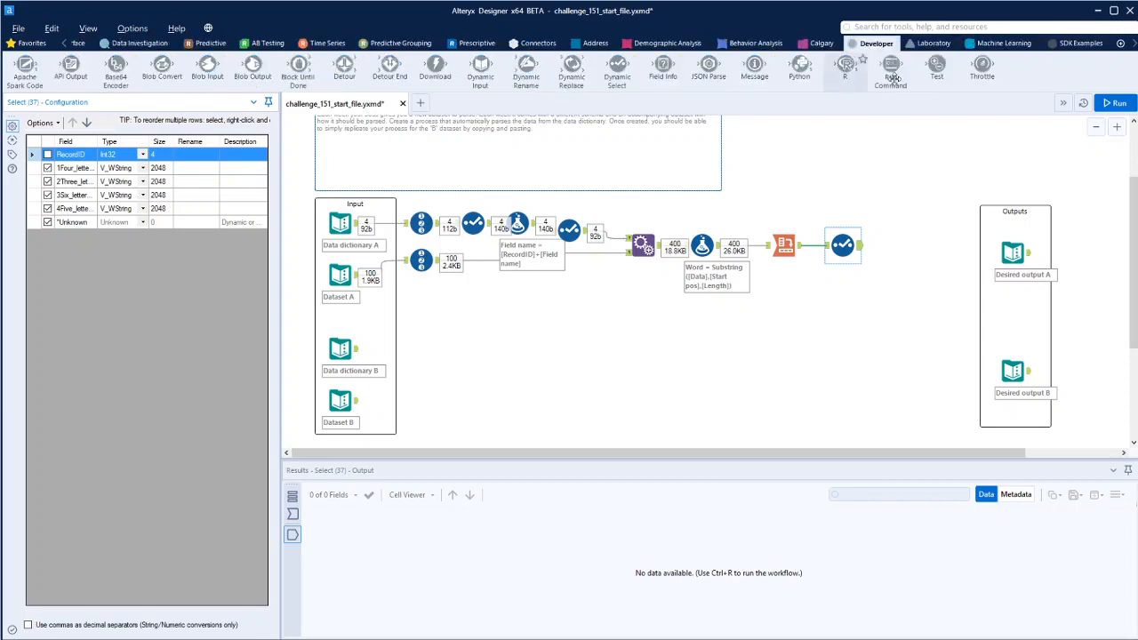
left_click_drag(525, 70, 899, 250)
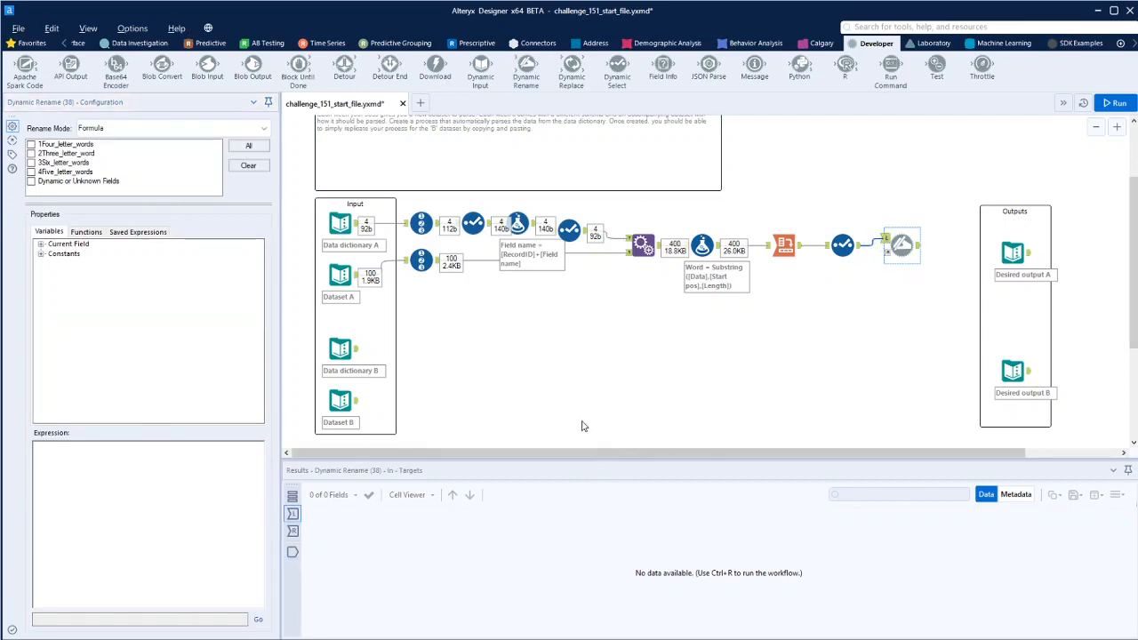
left_click(830, 250)
left_click(826, 247)
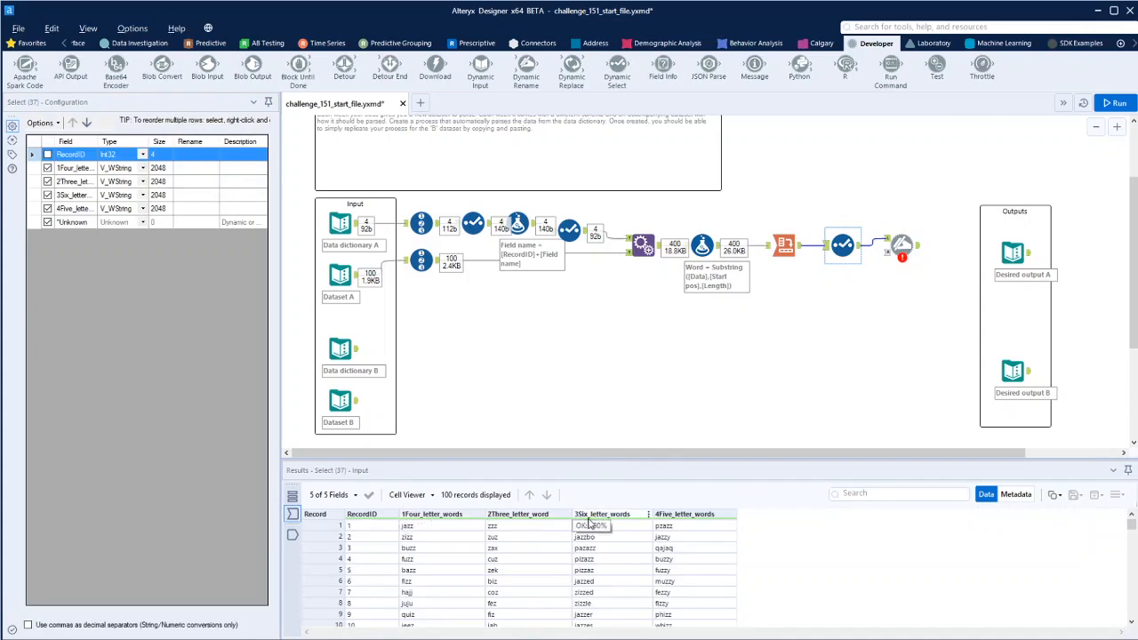
- Apply the Dynamic Rename in Formula mode to all fields and browse the String functions
left_click(902, 251)
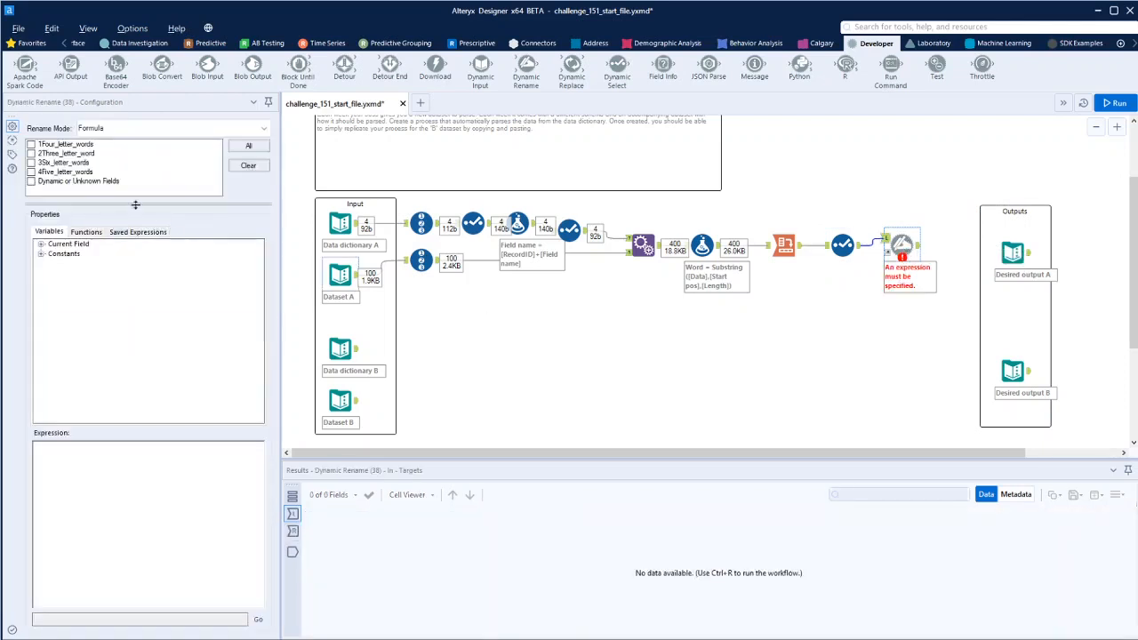
left_click(248, 147)
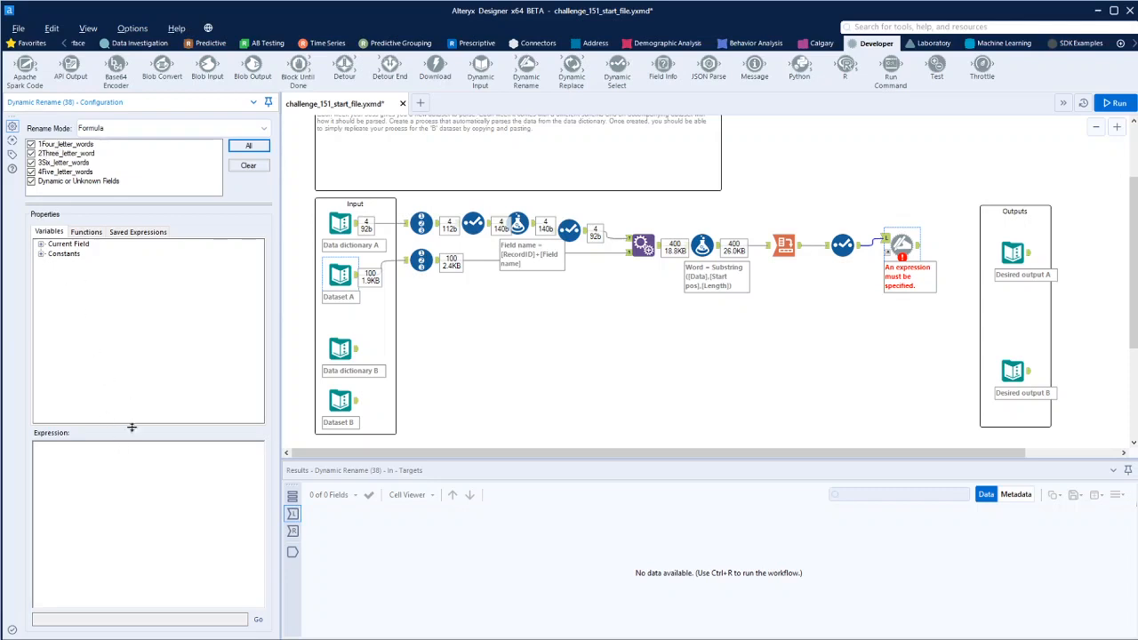
left_click(89, 232)
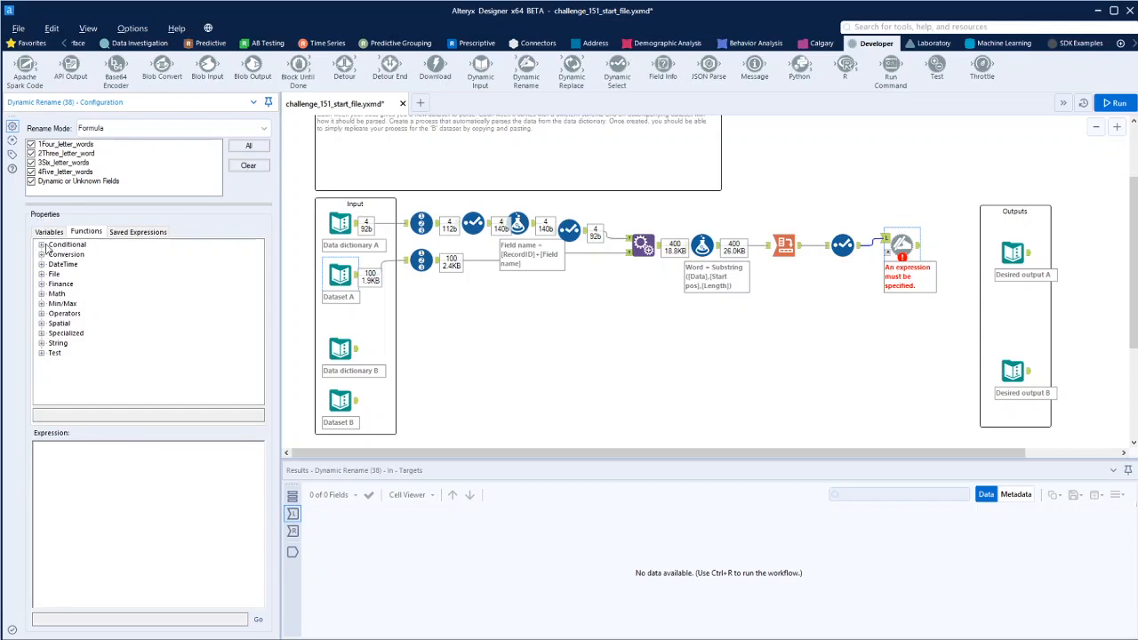
left_click(42, 343)
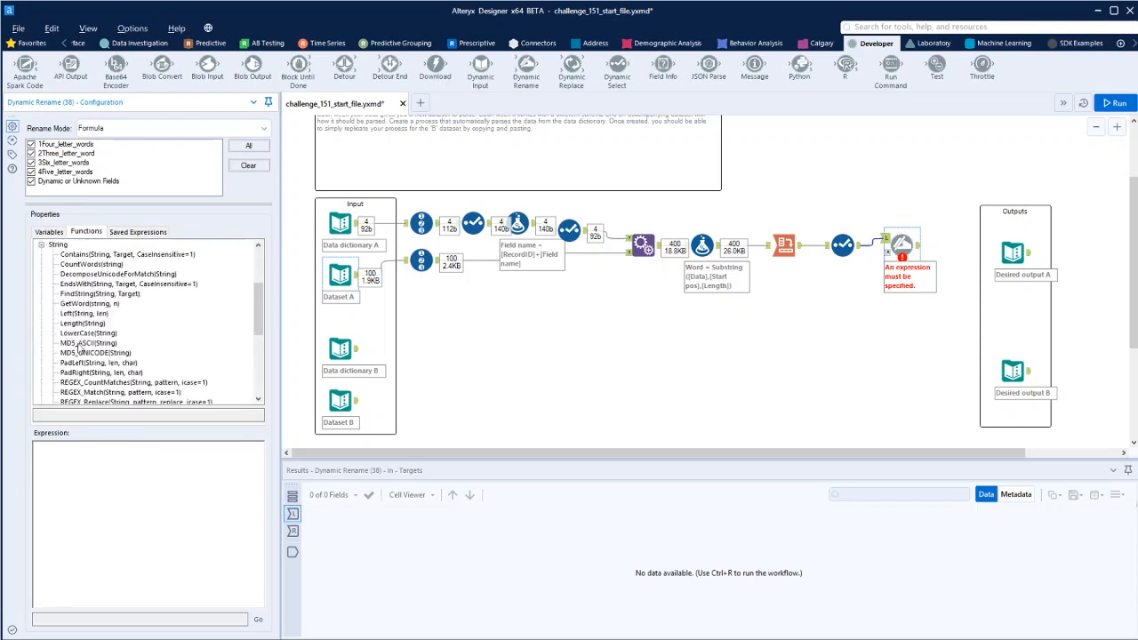
scroll(122, 311, "down", 5)
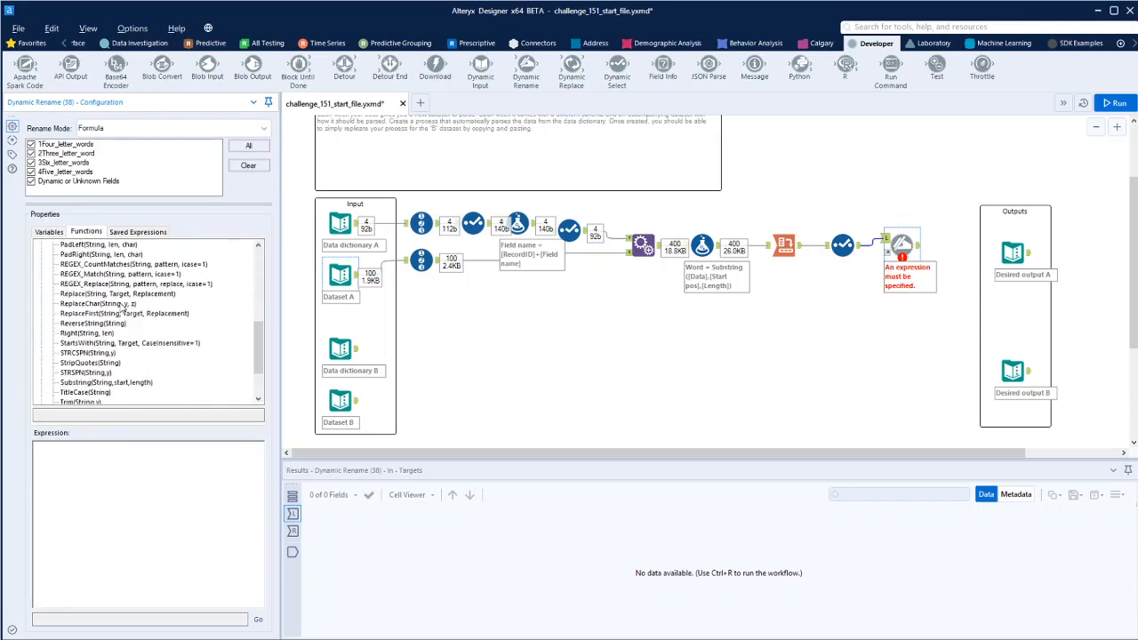
scroll(122, 308, "up", 2)
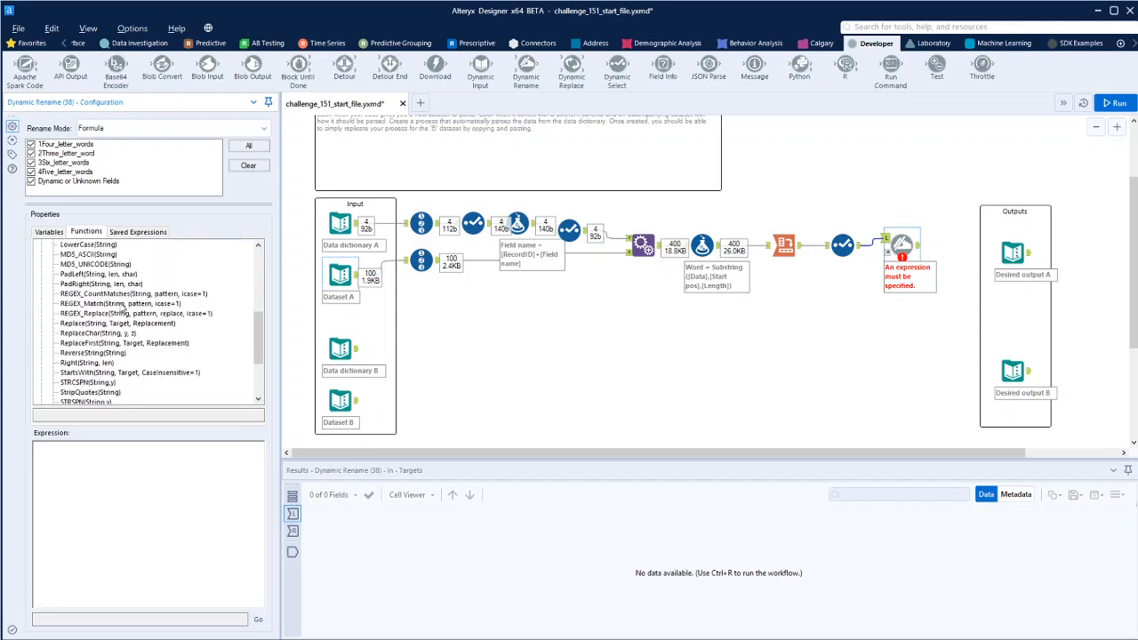
scroll(123, 308, "up", 1)
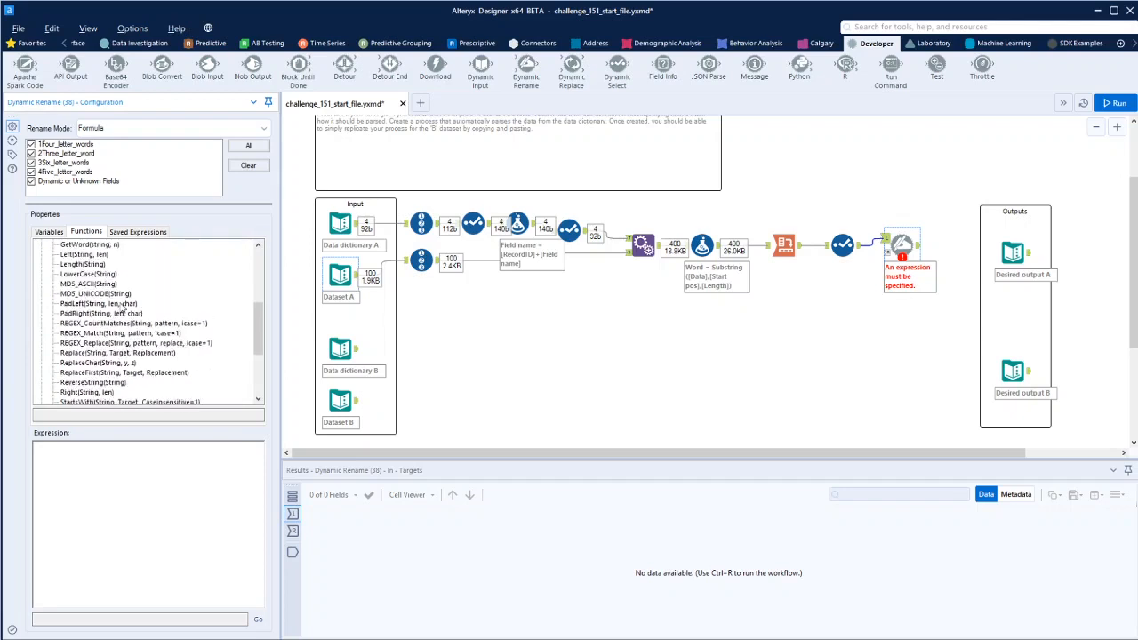
scroll(123, 311, "down", 3)
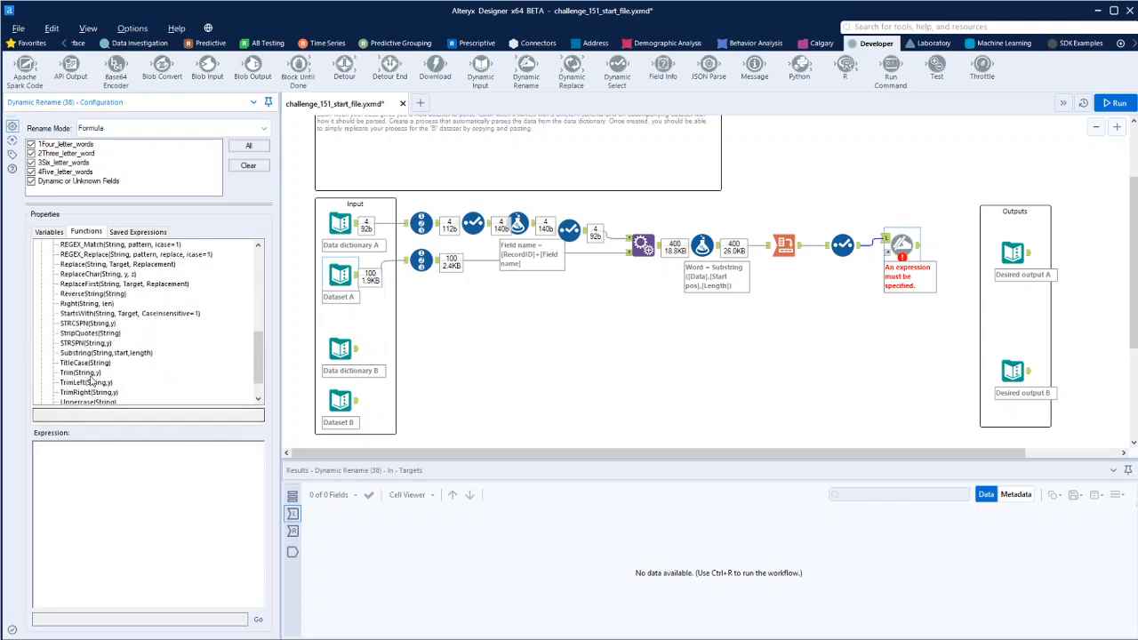
- Begin the Dynamic Rename formula with Trim applied to the [_CurrentField_] variable
double_click(80, 373)
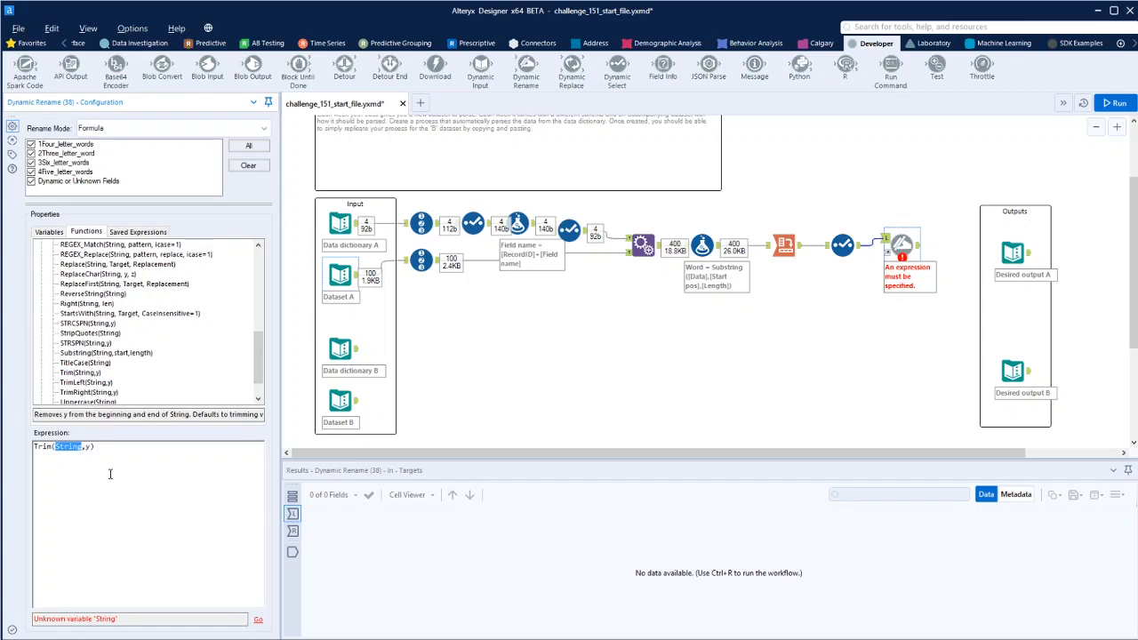
type("[")
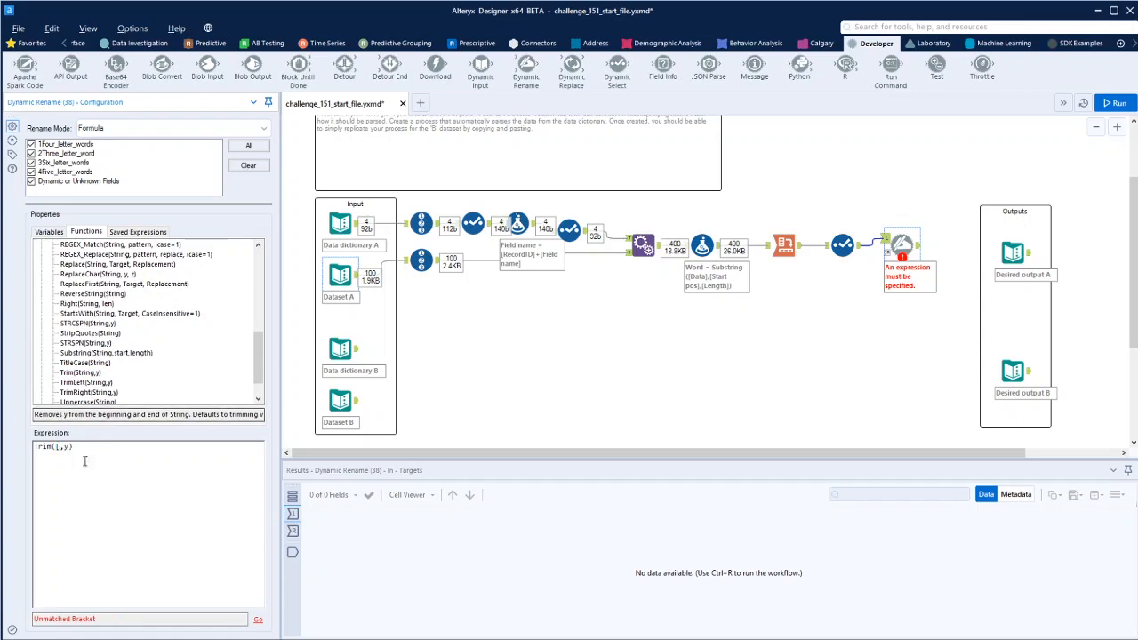
key("BackSpace")
left_click(50, 232)
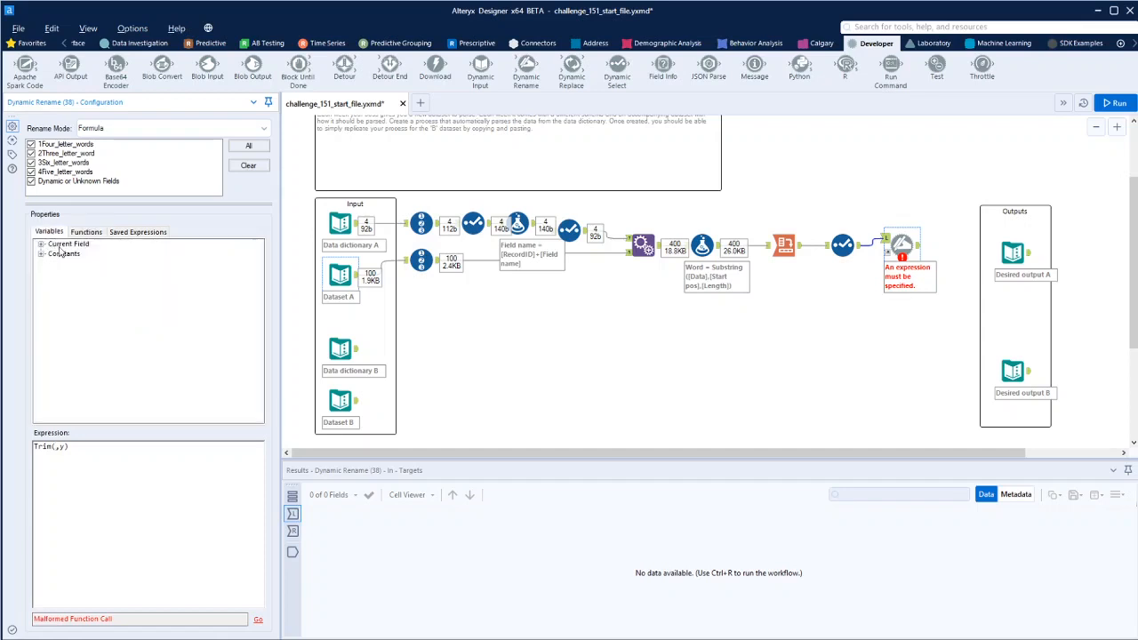
left_click(40, 245)
double_click(80, 254)
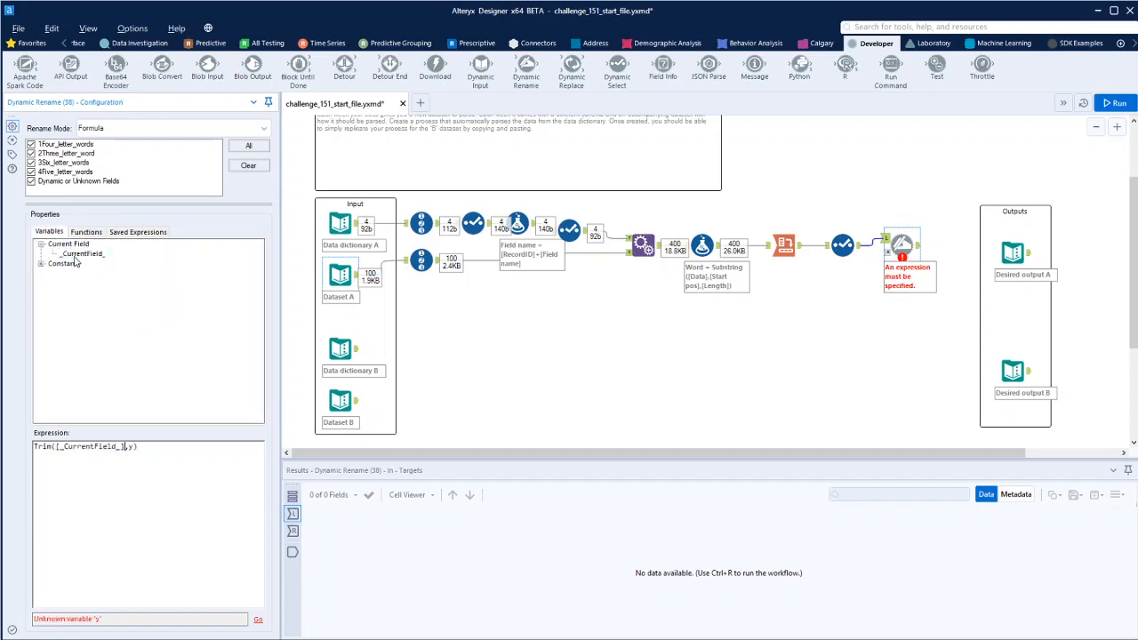
key("BackSpace")
- Complete the expression as Trim([_CurrentField_],(Left([_CurrentField_], 1))) and run the workflow
left_click(91, 233)
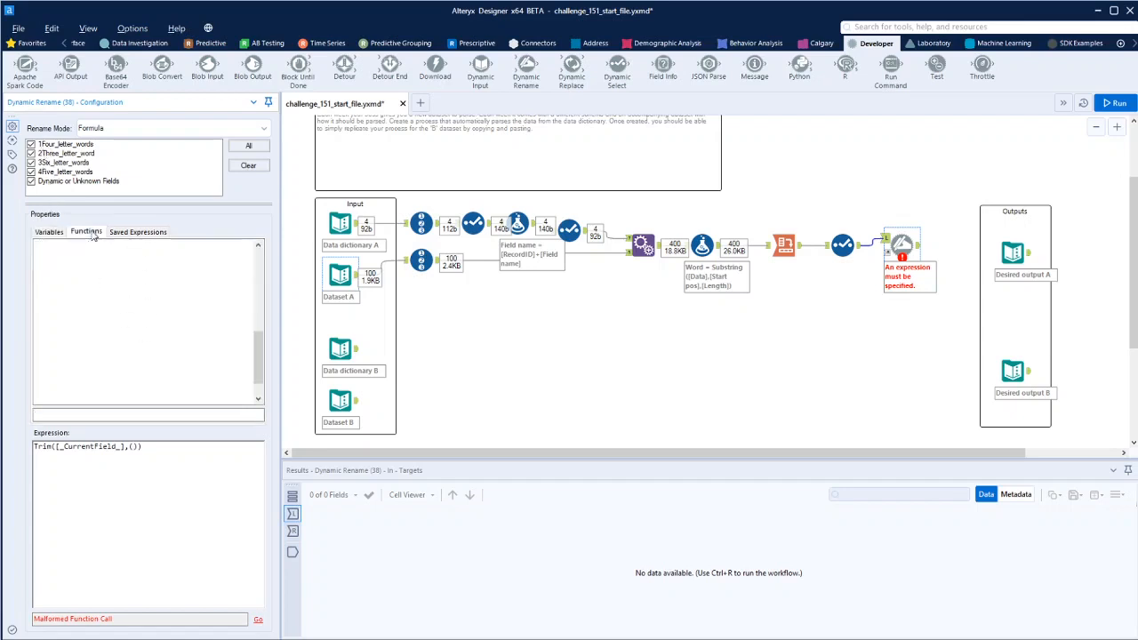
left_click_drag(259, 344, 258, 298)
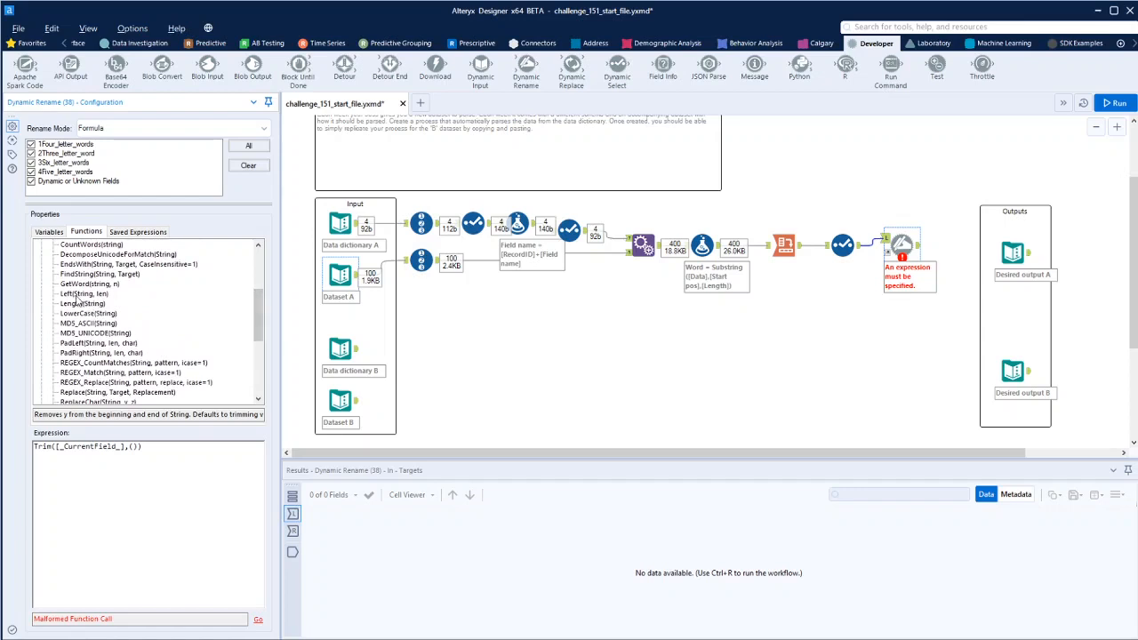
double_click(77, 294)
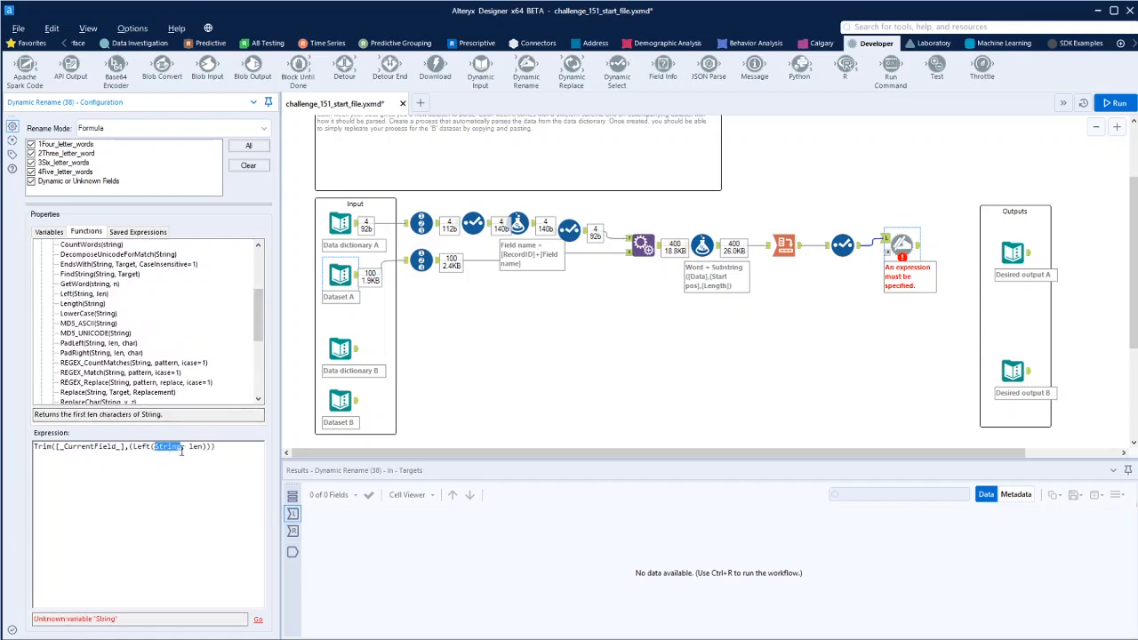
type("[")
key("BackSpace")
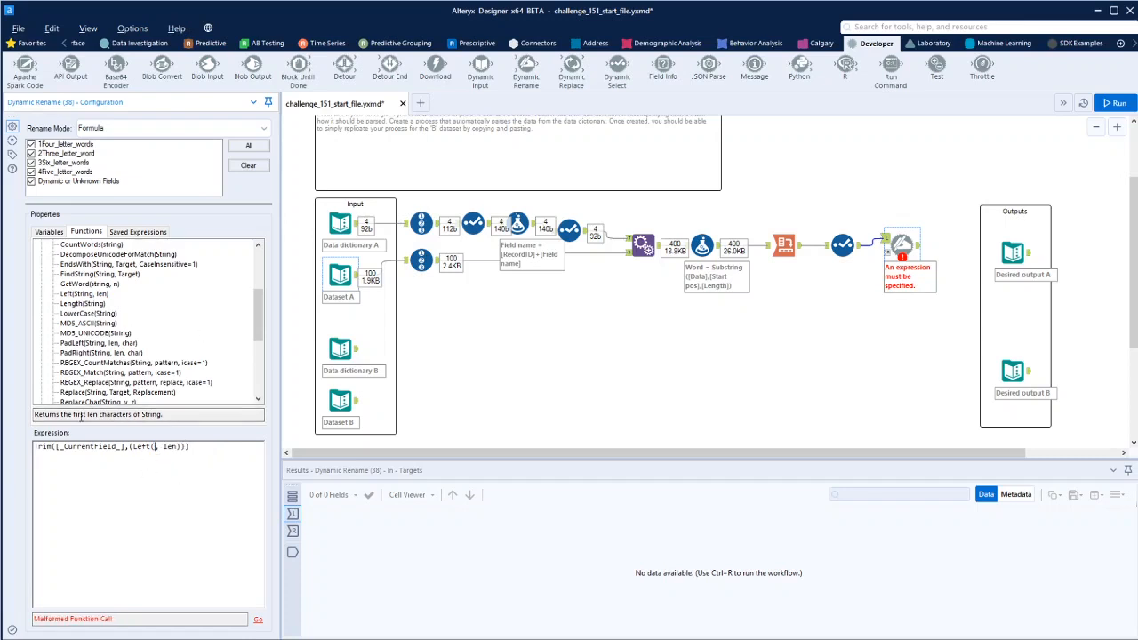
left_click(49, 232)
double_click(80, 255)
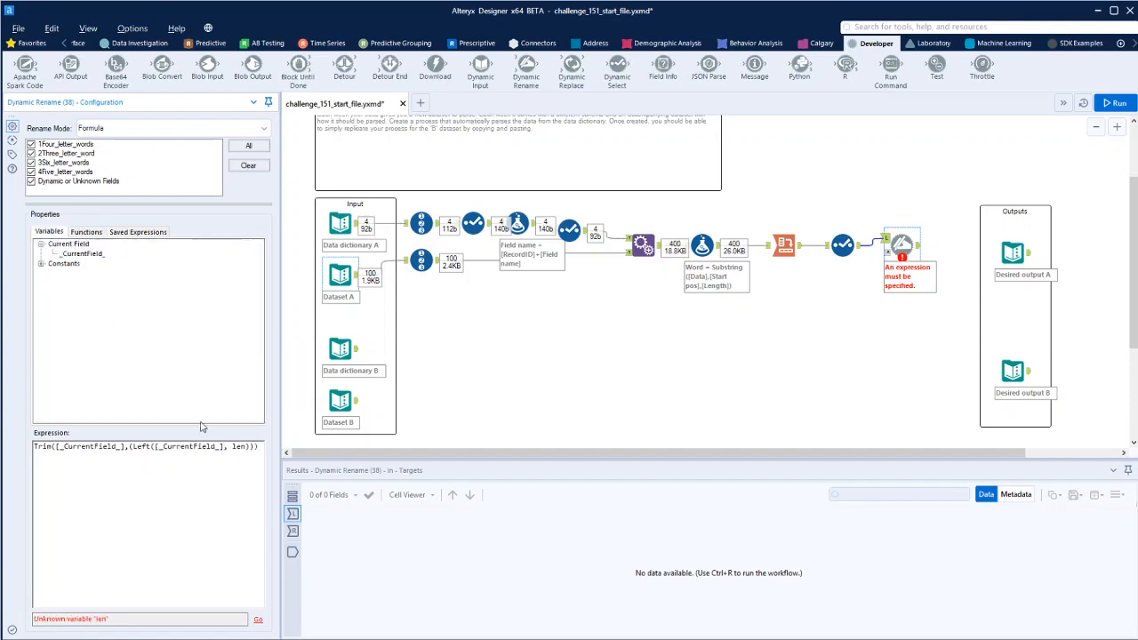
double_click(244, 445)
type("1")
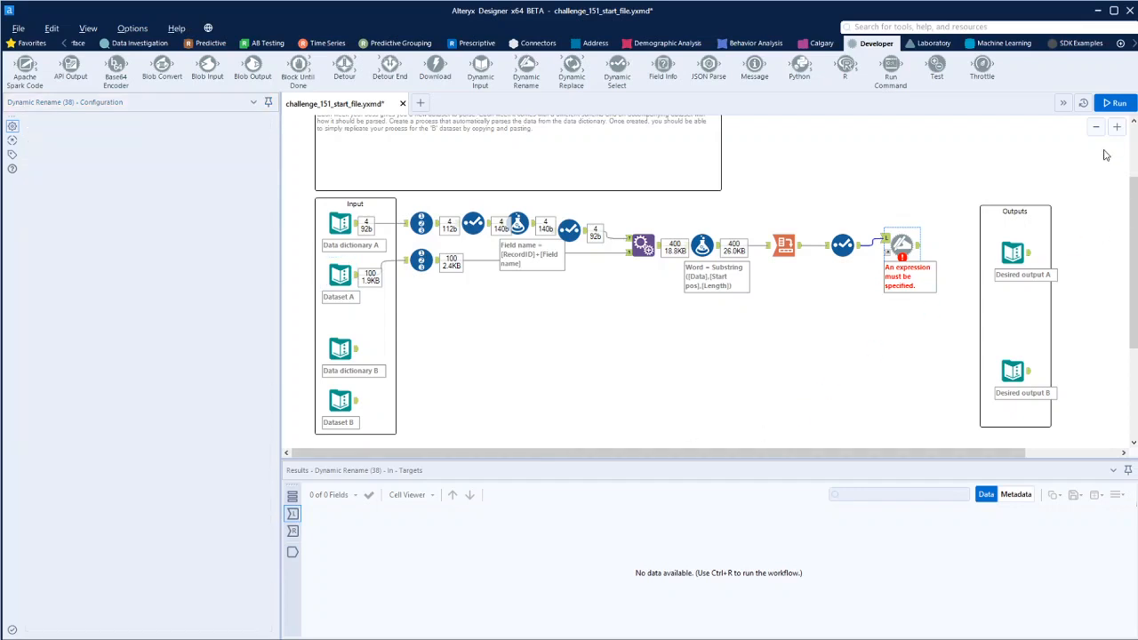
left_click(1115, 103)
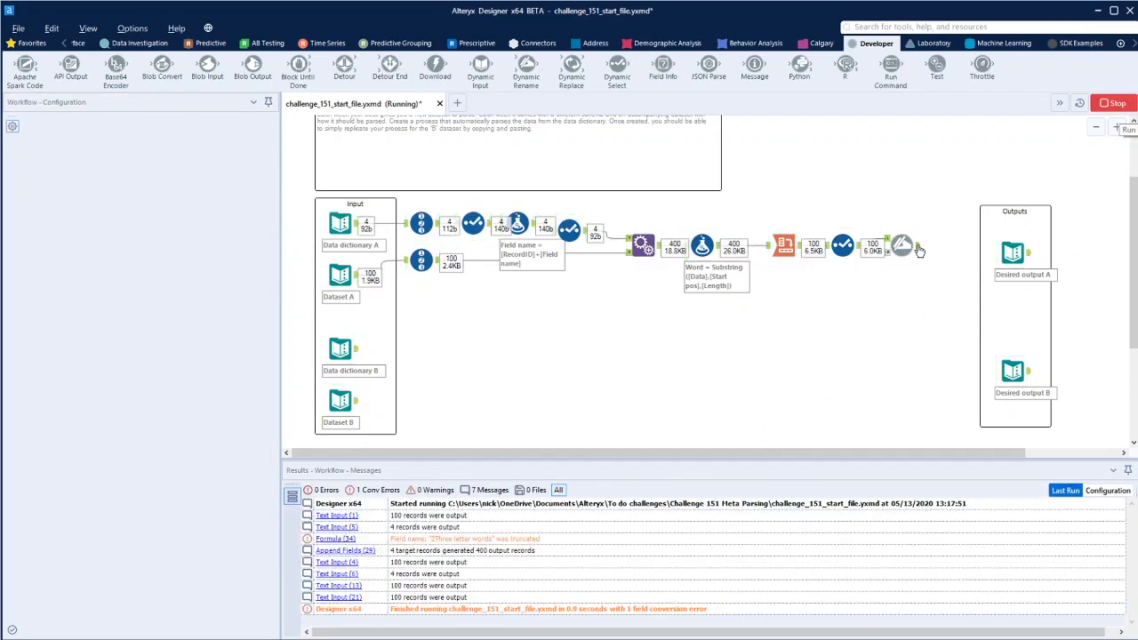
- Compare the Dynamic Rename output columns with Desired output A
left_click(904, 247)
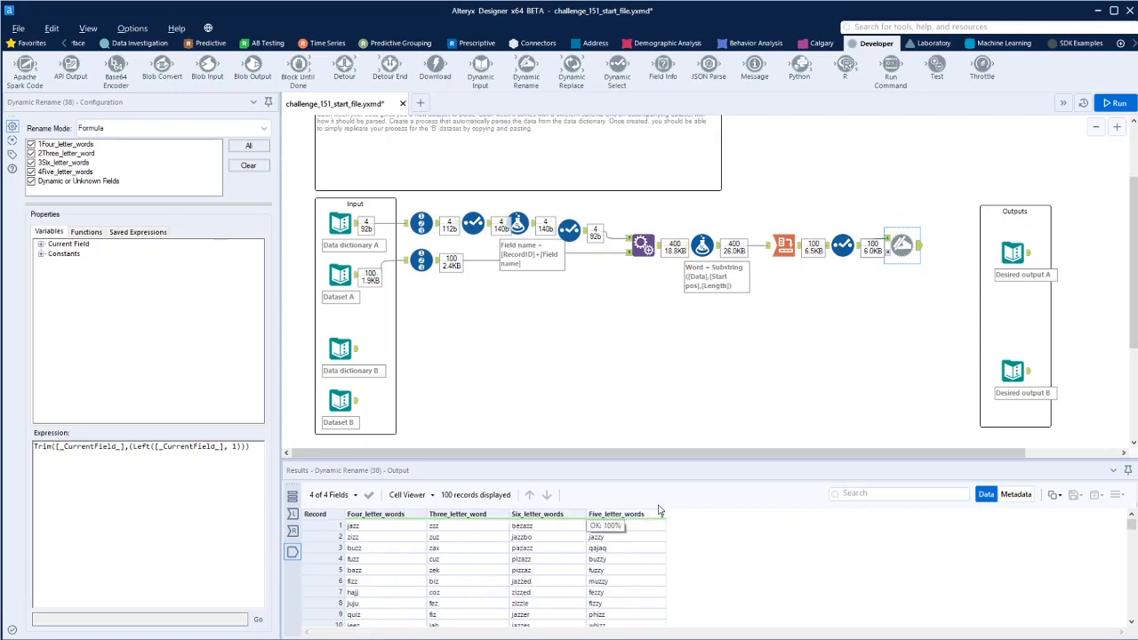
left_click(1014, 254)
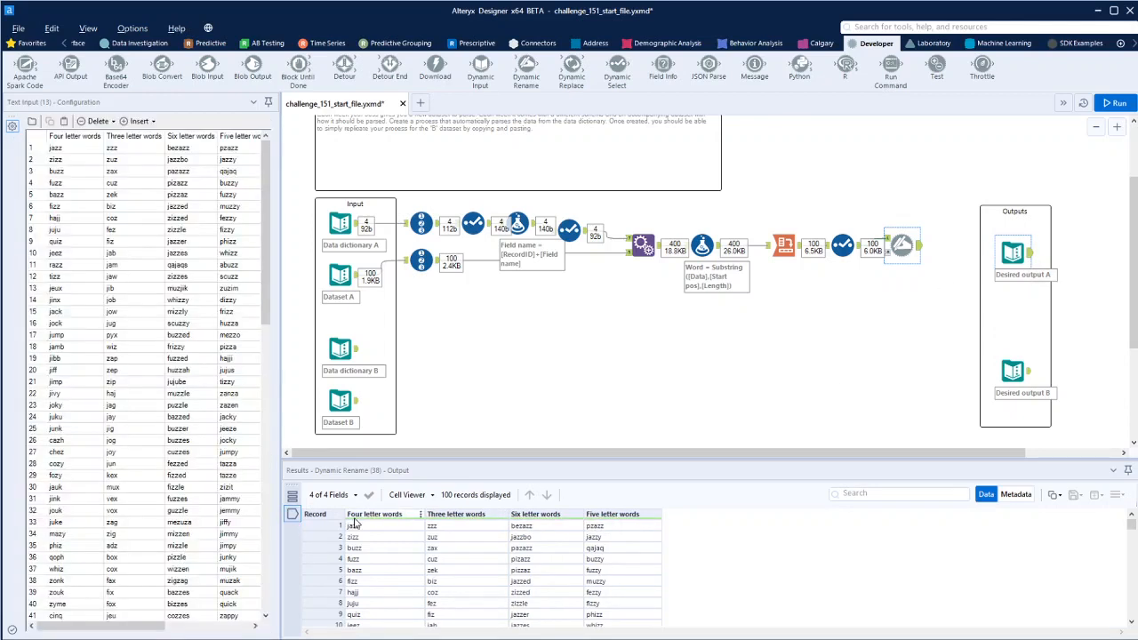
left_click(915, 248)
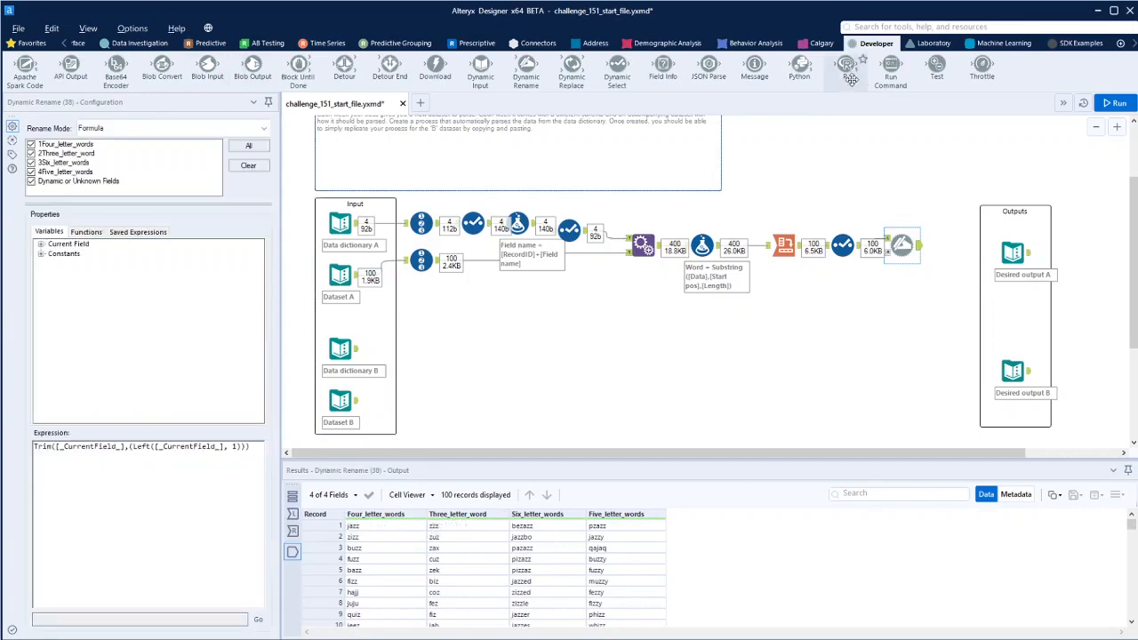
- Add a second Dynamic Rename after the first one and apply it to all fields
left_click_drag(525, 68, 953, 252)
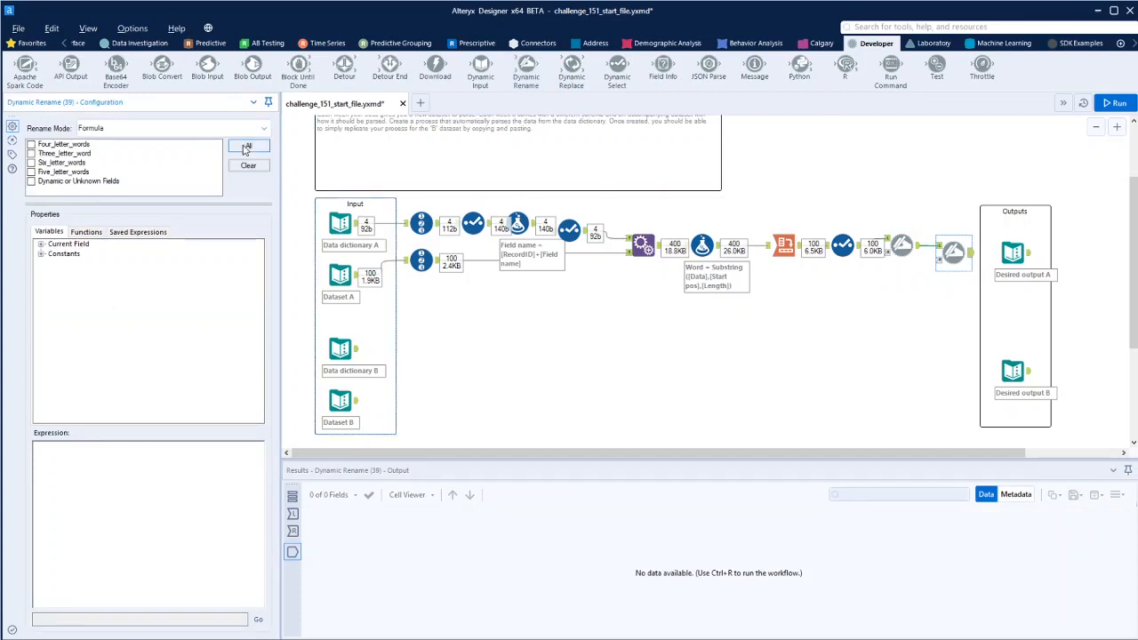
left_click(247, 148)
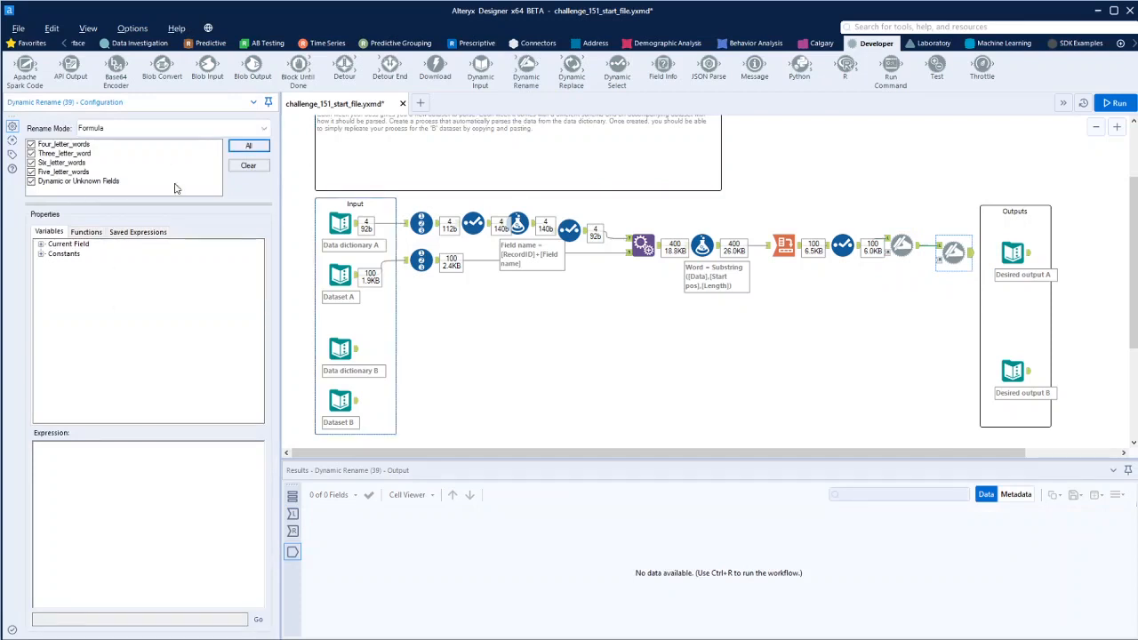
left_click(41, 245)
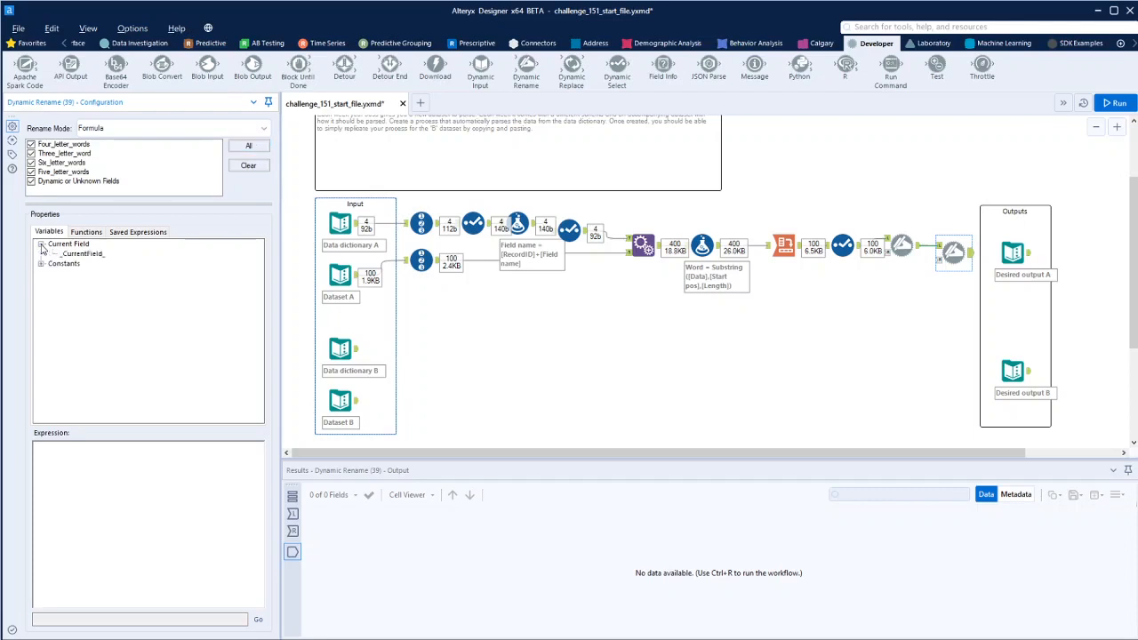
left_click(88, 232)
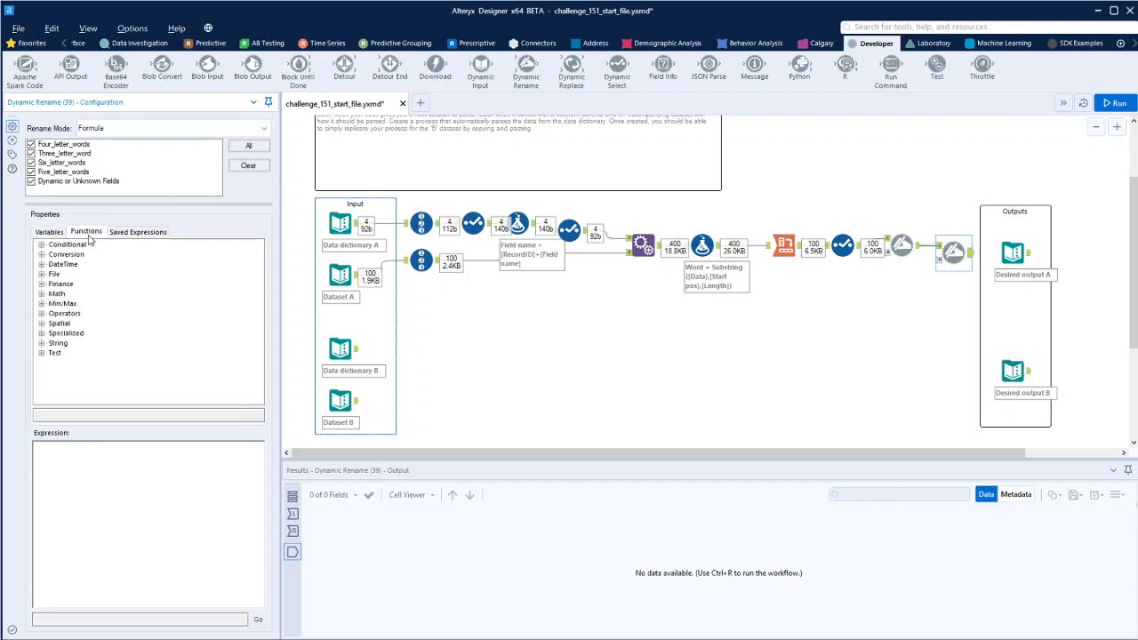
- Set the second rename formula to Replace([_CurrentField_], '_', ' ') and run the workflow
left_click(40, 344)
scroll(110, 325, "down", 3)
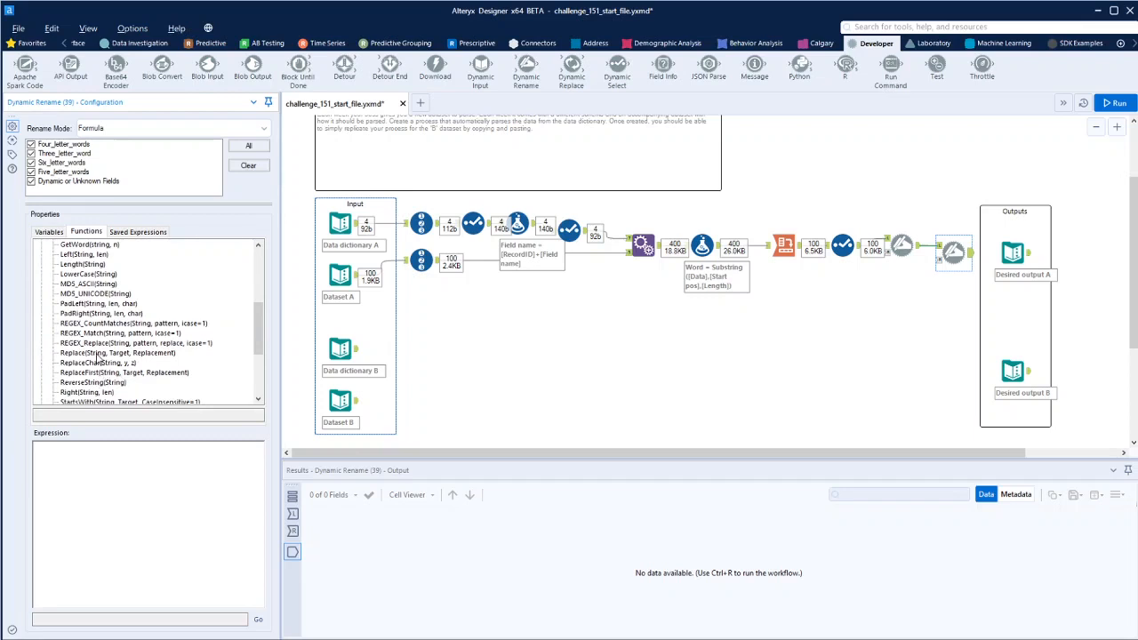
double_click(96, 354)
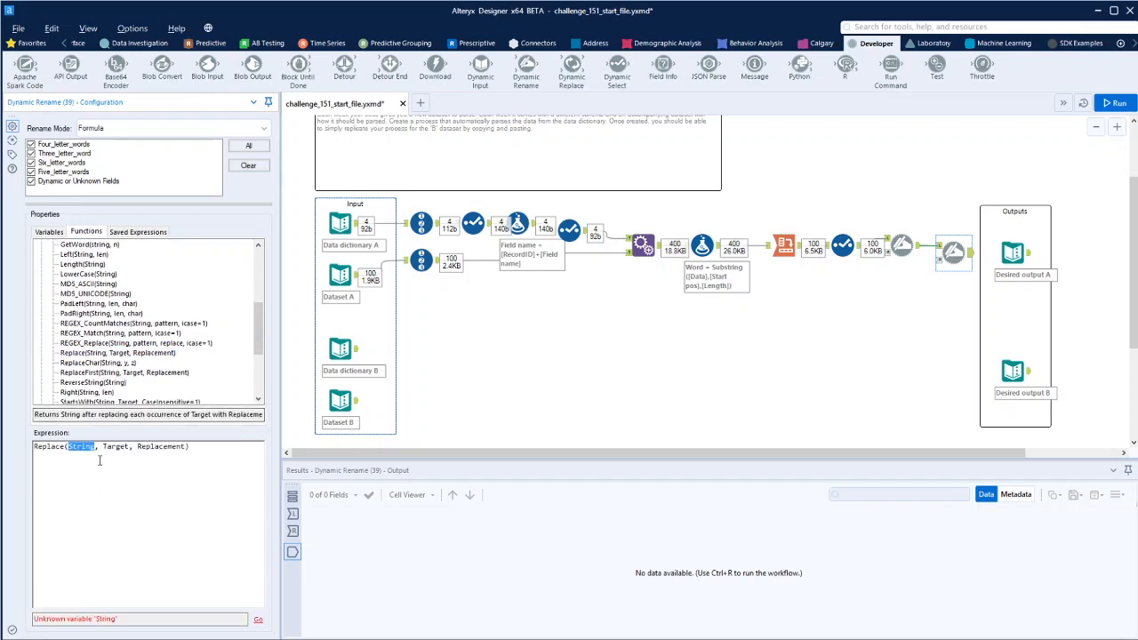
type("[")
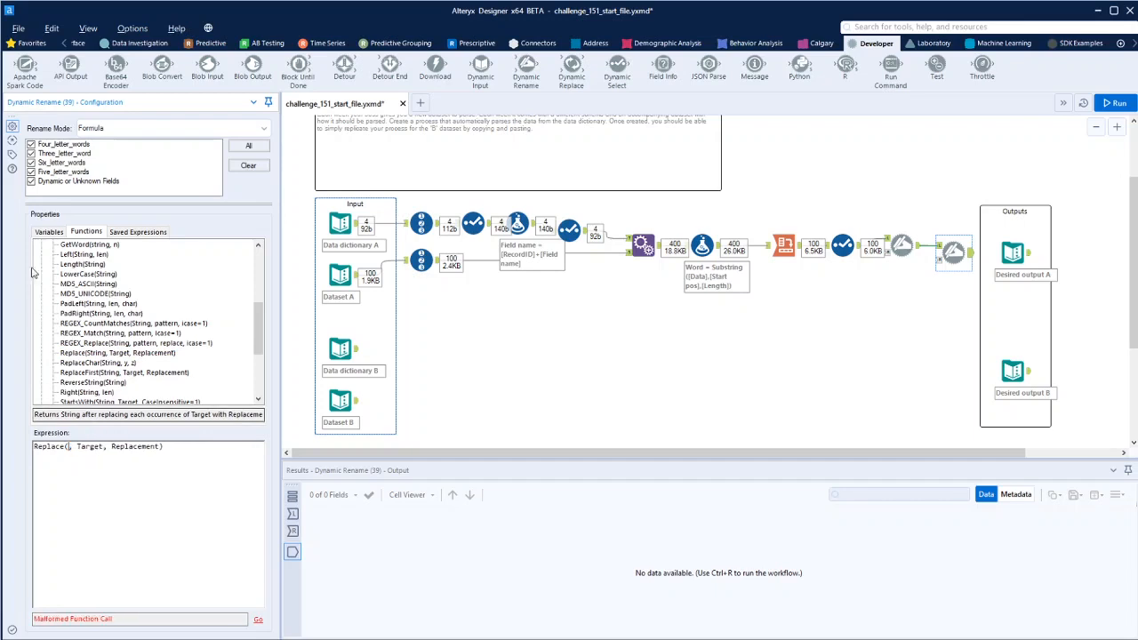
left_click(49, 231)
double_click(82, 254)
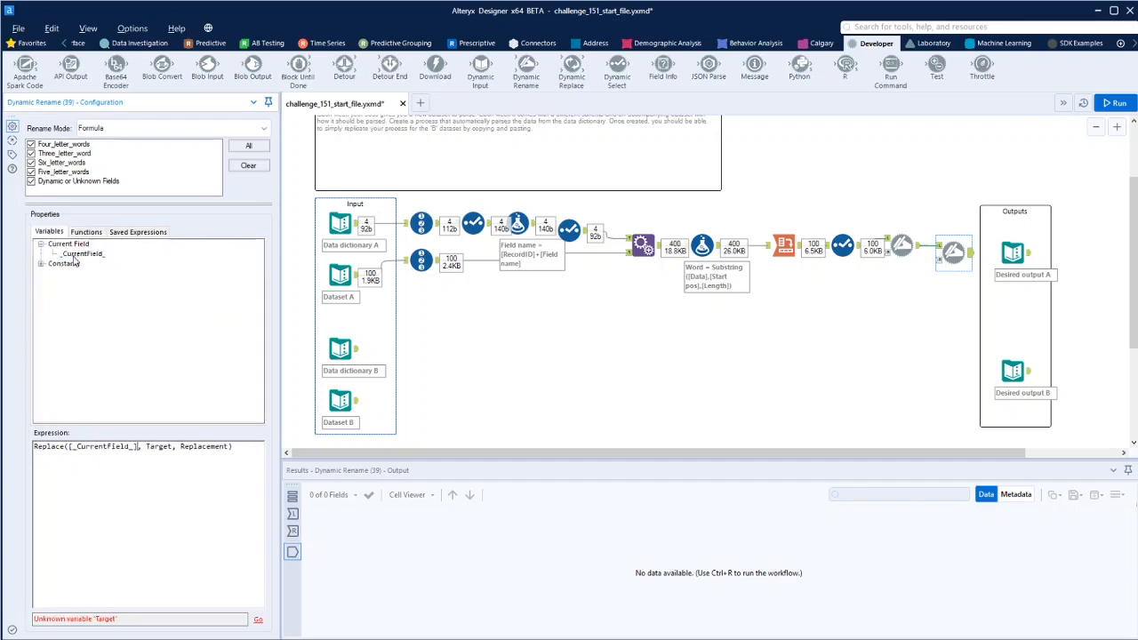
double_click(171, 447)
type("'_'")
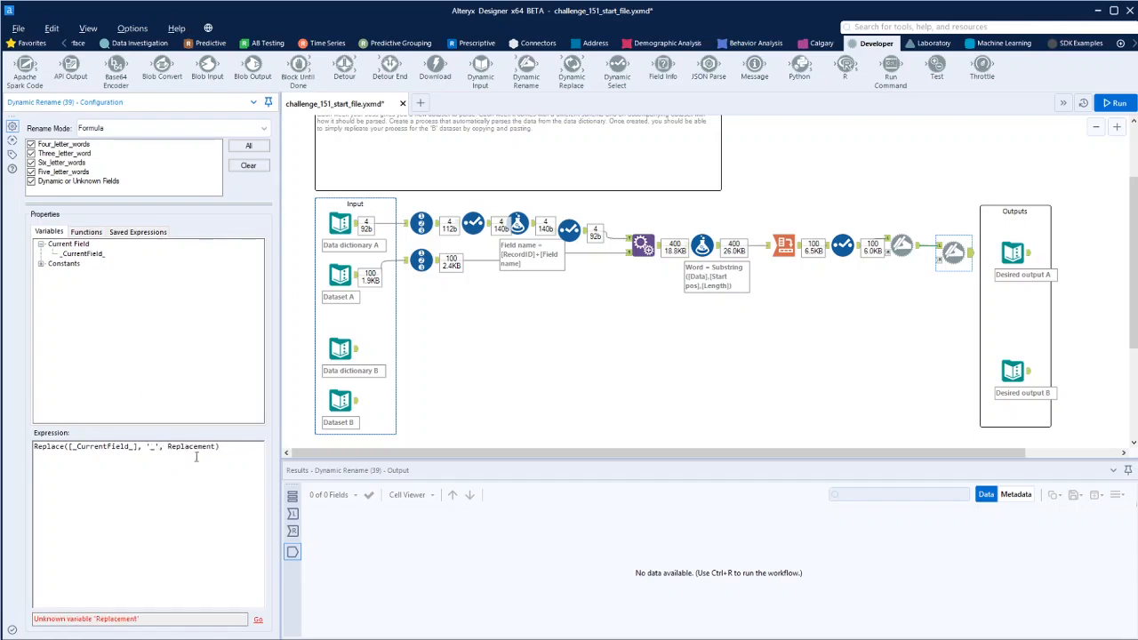
double_click(191, 447)
type("' '")
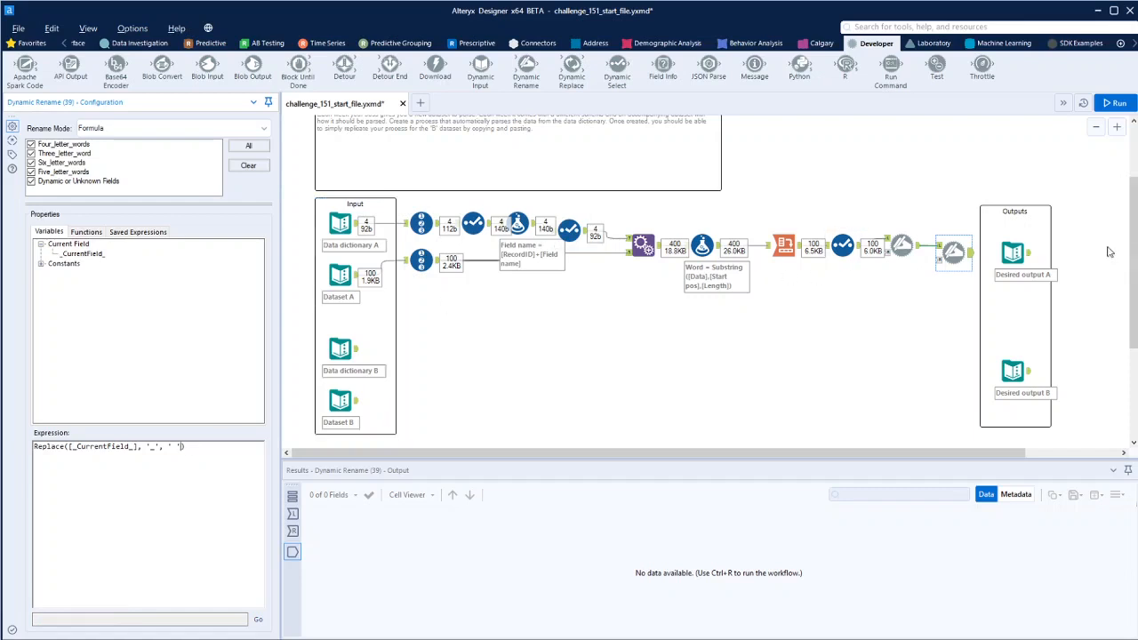
left_click(1131, 104)
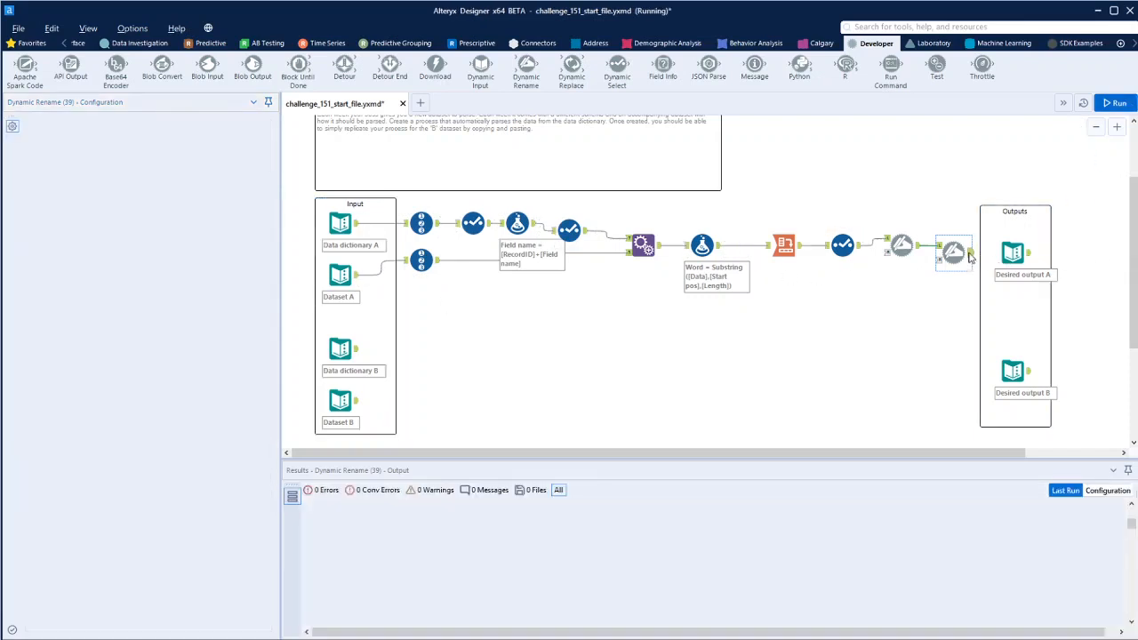
- Compare the second Dynamic Rename output with Desired output A and the data dictionary
left_click(957, 254)
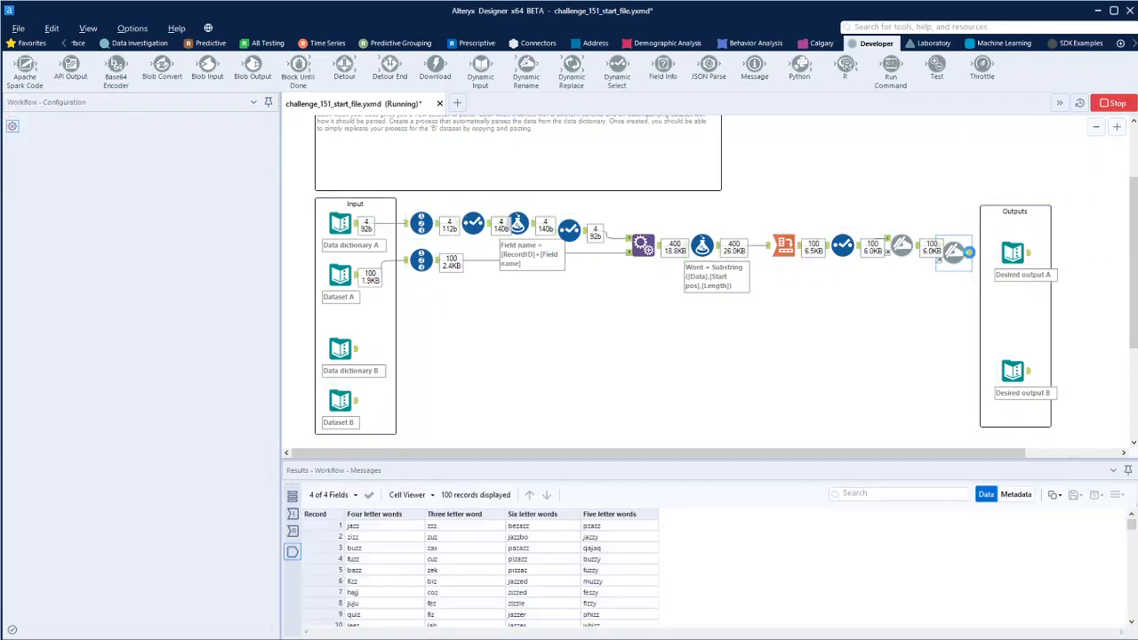
left_click(1029, 259)
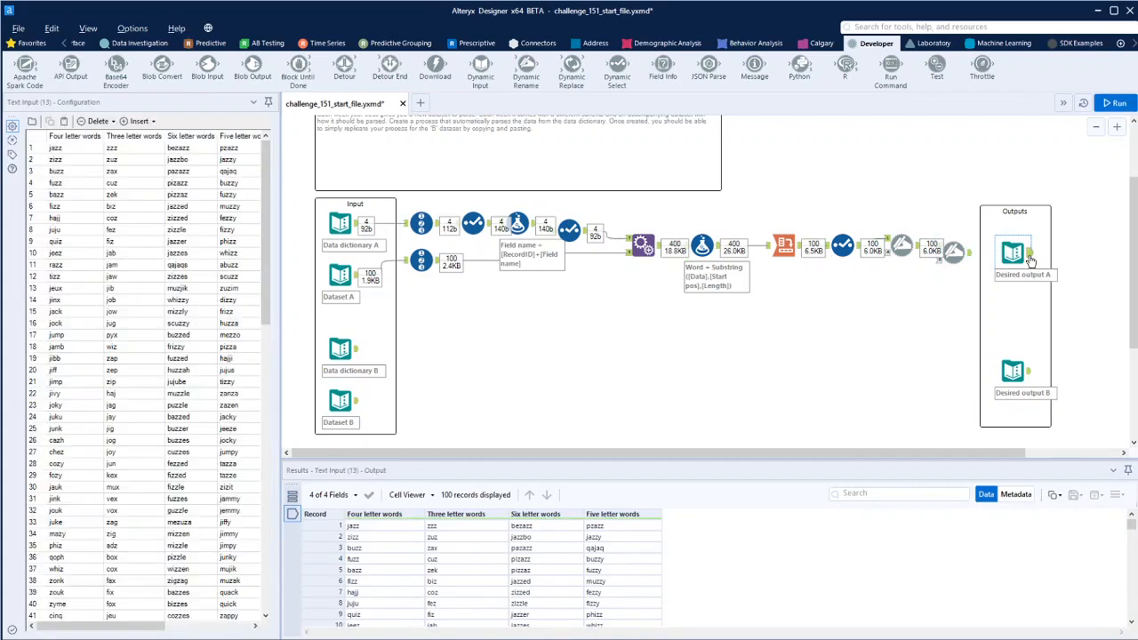
left_click(971, 254)
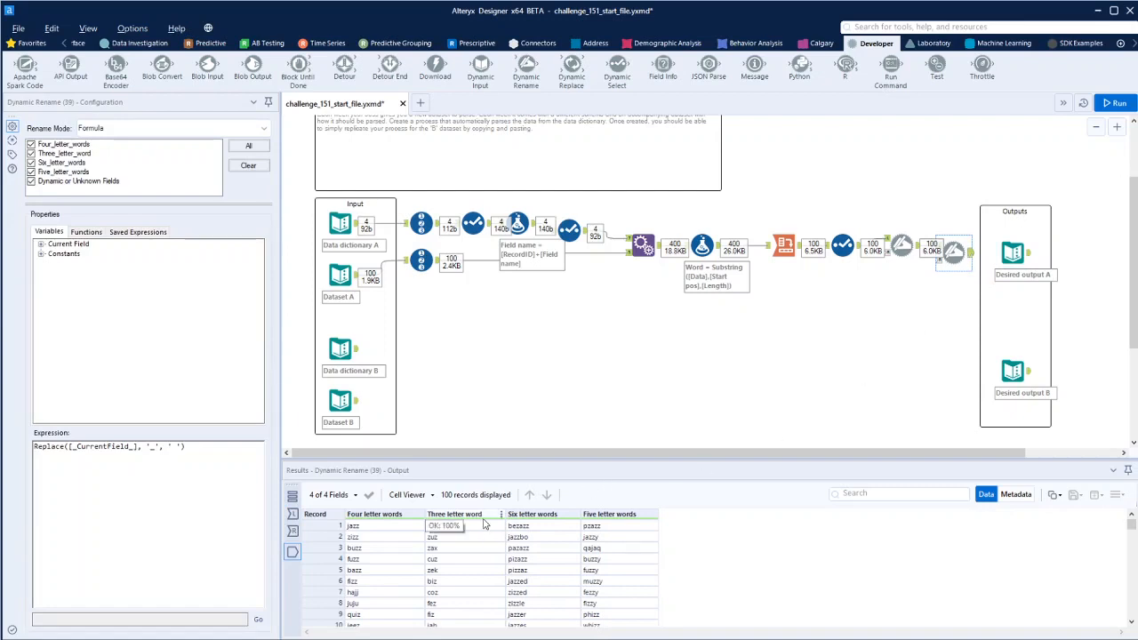
left_click(1027, 257)
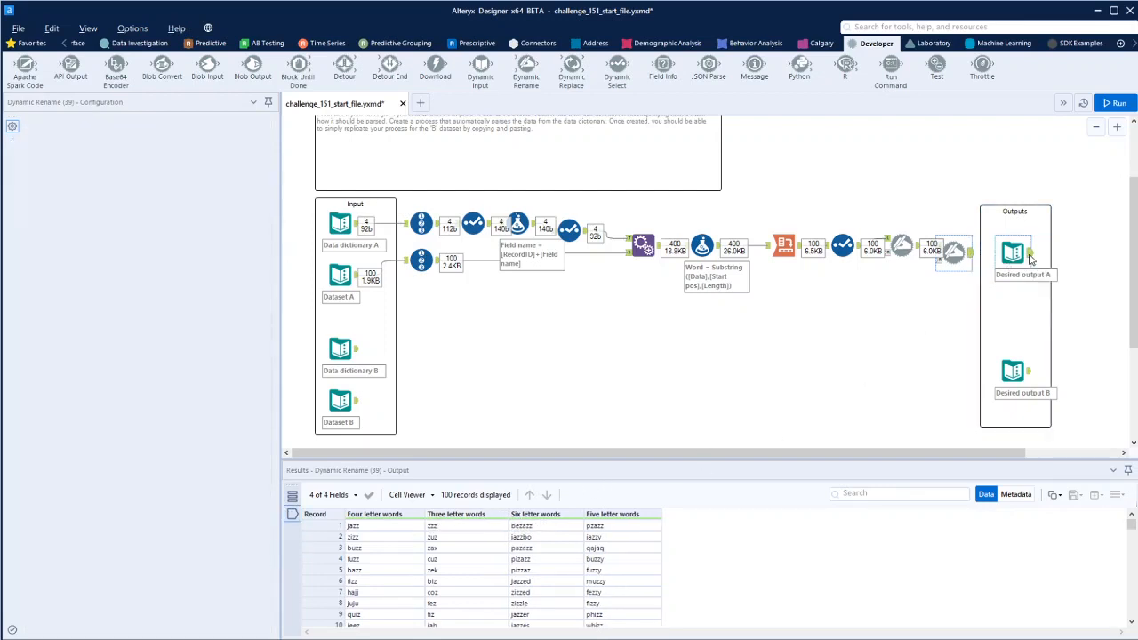
left_click(355, 227)
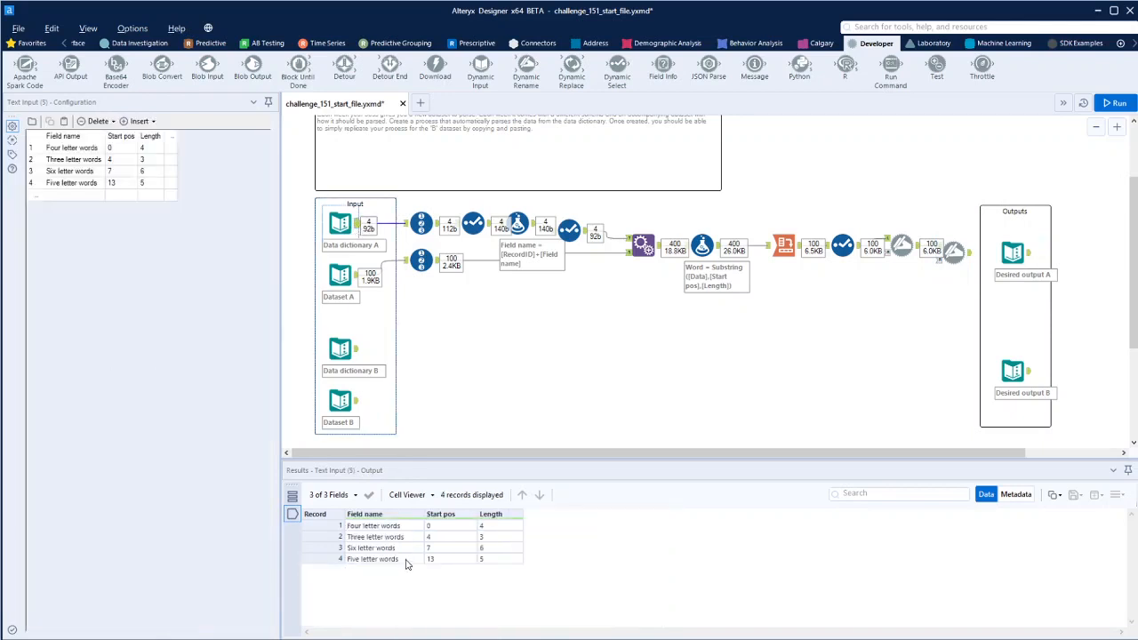
left_click(967, 256)
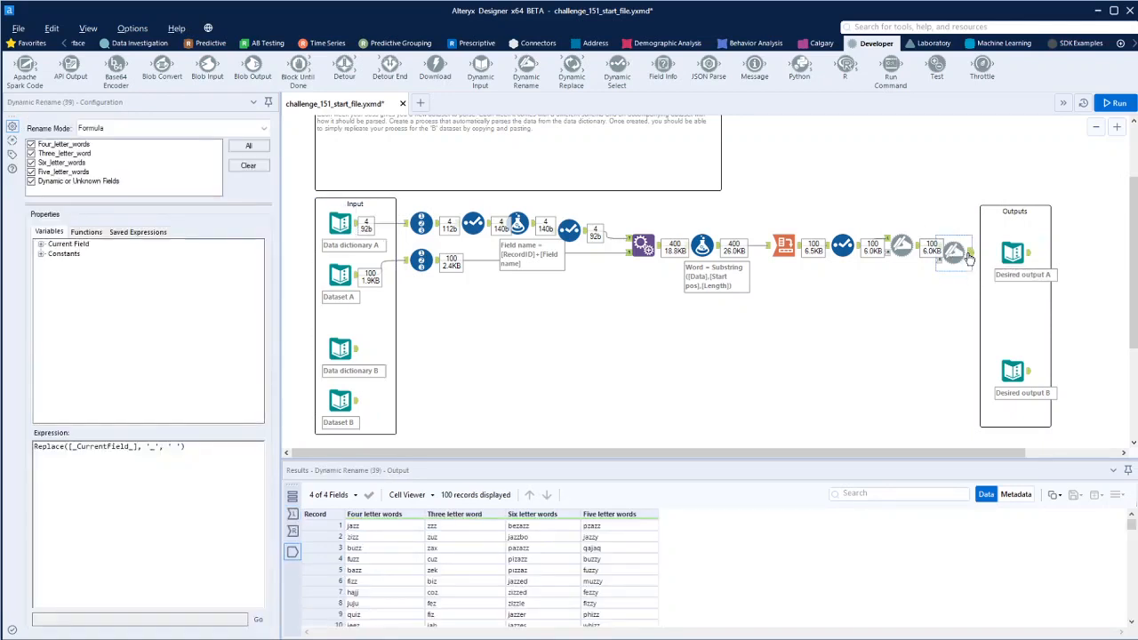
- Inspect the outputs of the upstream rename, Select, Cross Tab and Select tools
left_click(903, 247)
left_click(855, 249)
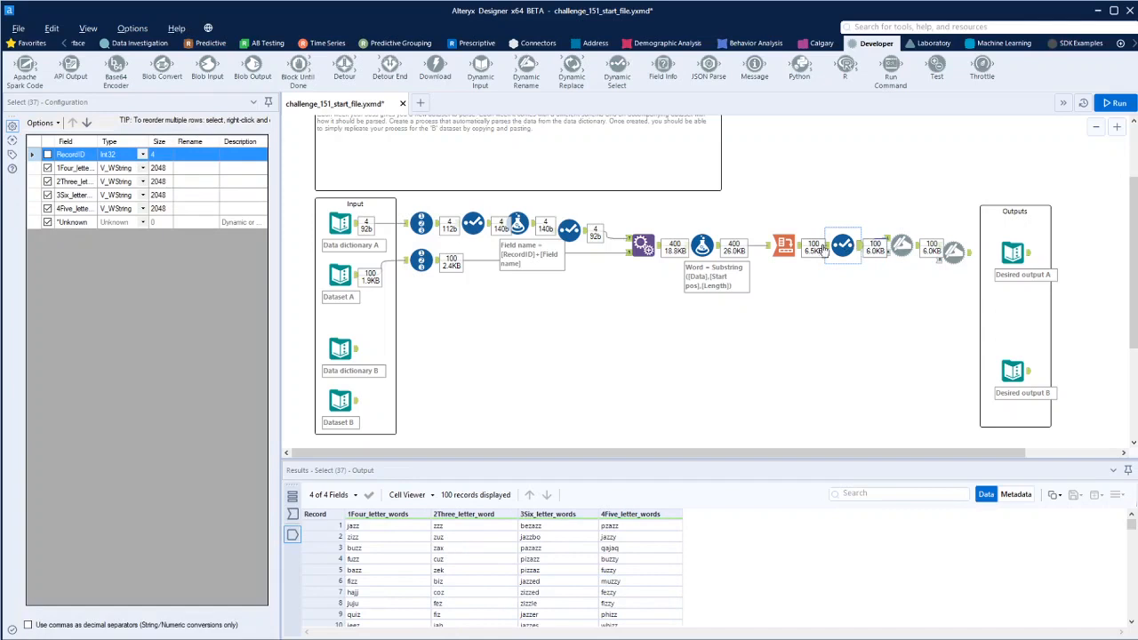
left_click(783, 246)
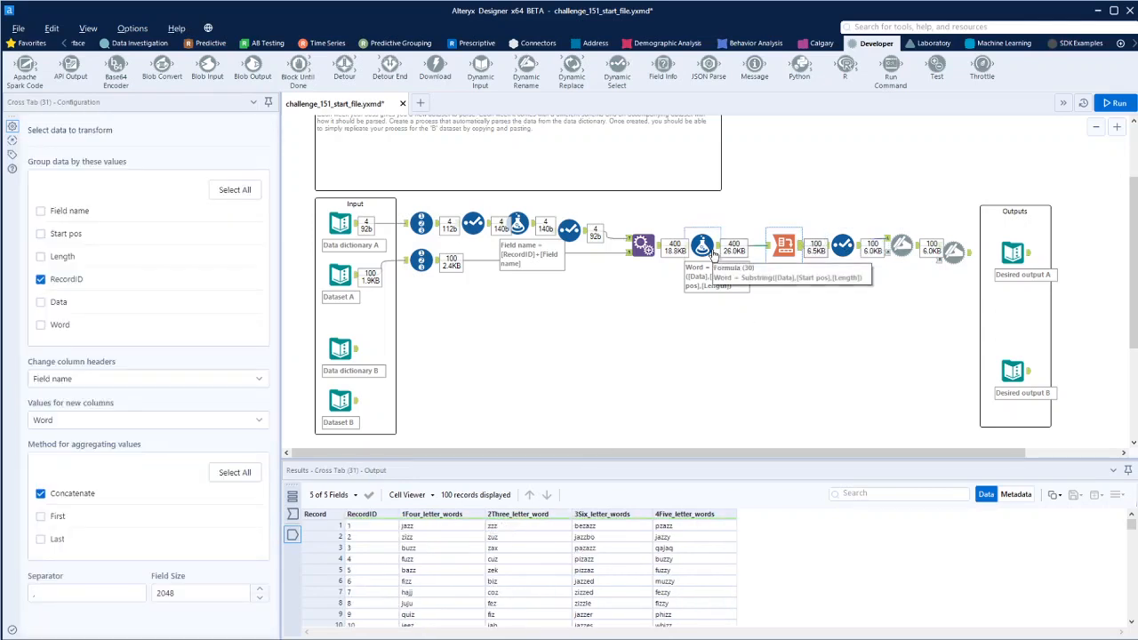
left_click(582, 232)
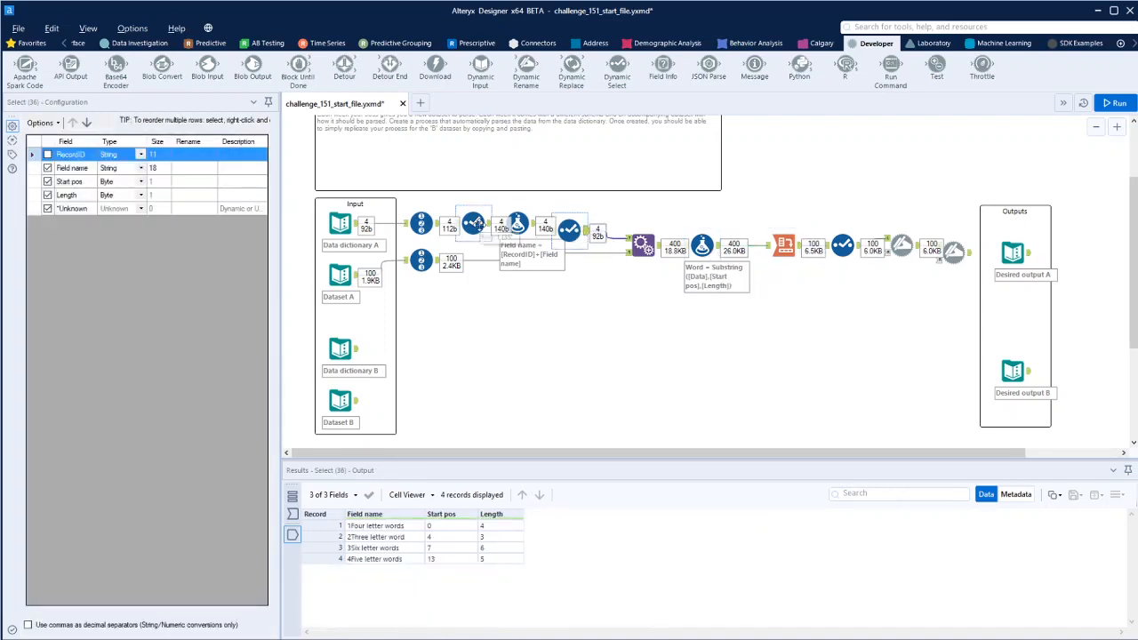
left_click(472, 224)
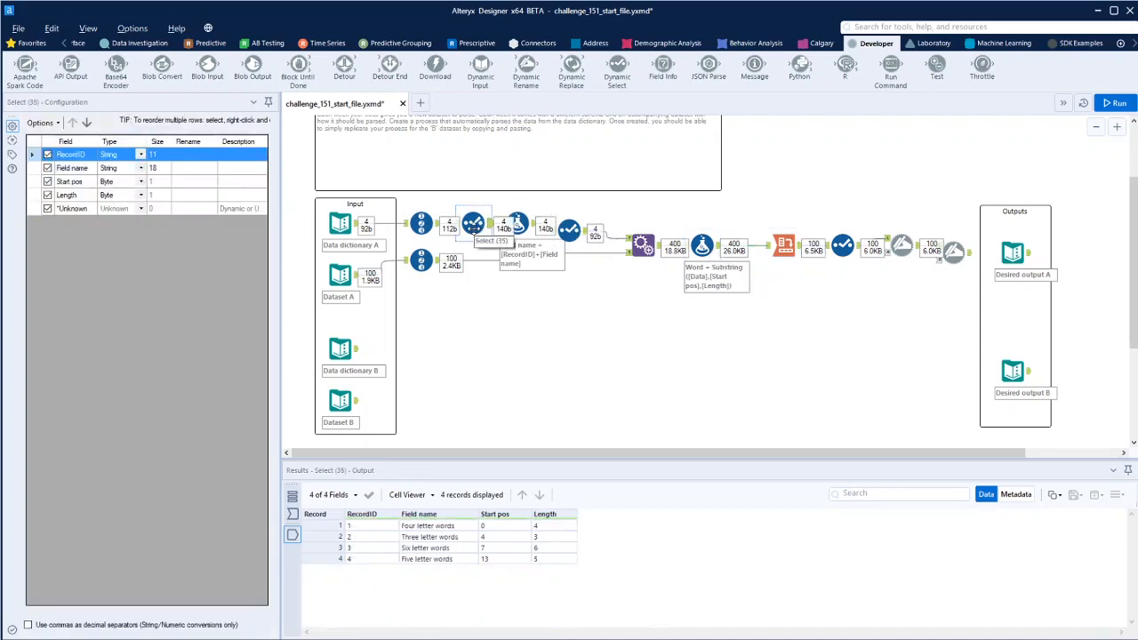
- Set the Select tool's Field name size to 255 and run the workflow
left_click(156, 169)
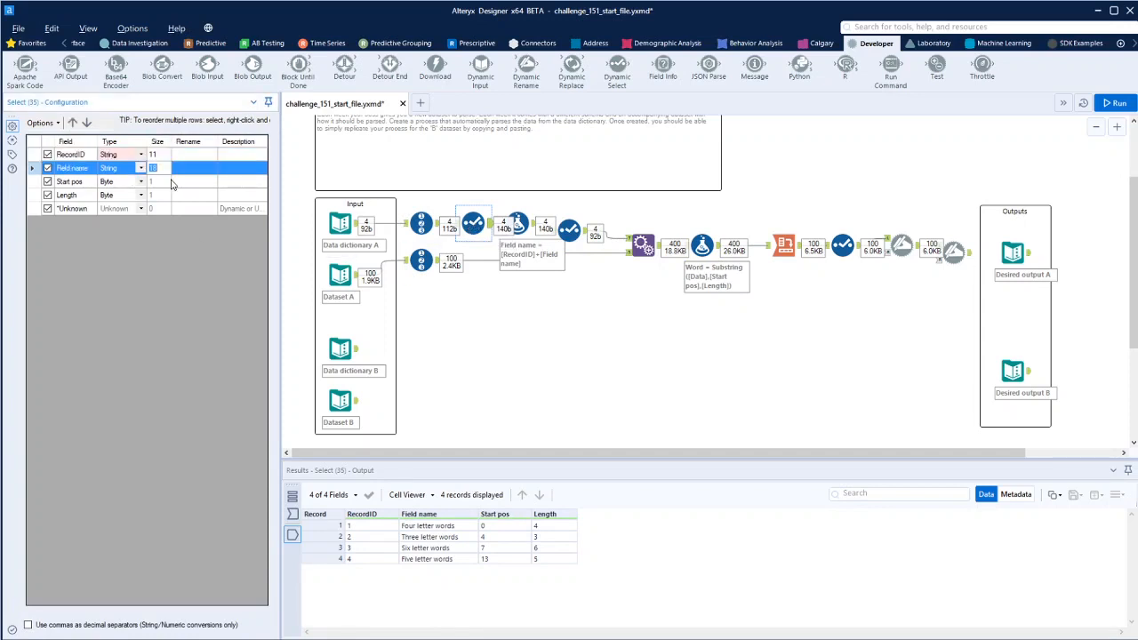
type("55")
left_click(569, 229)
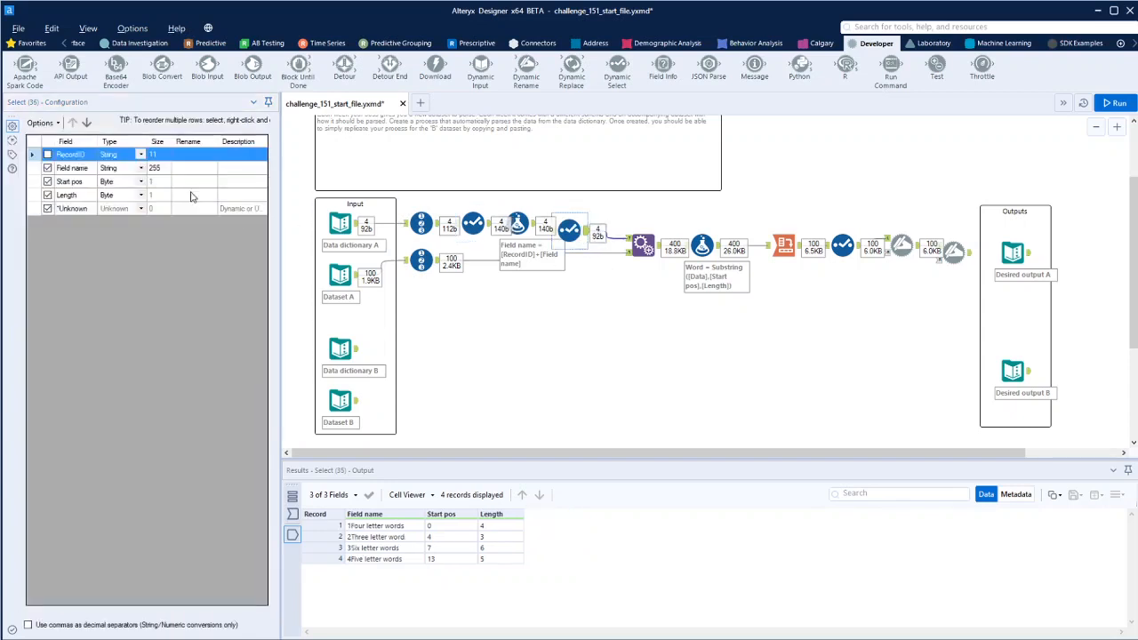
left_click(1113, 103)
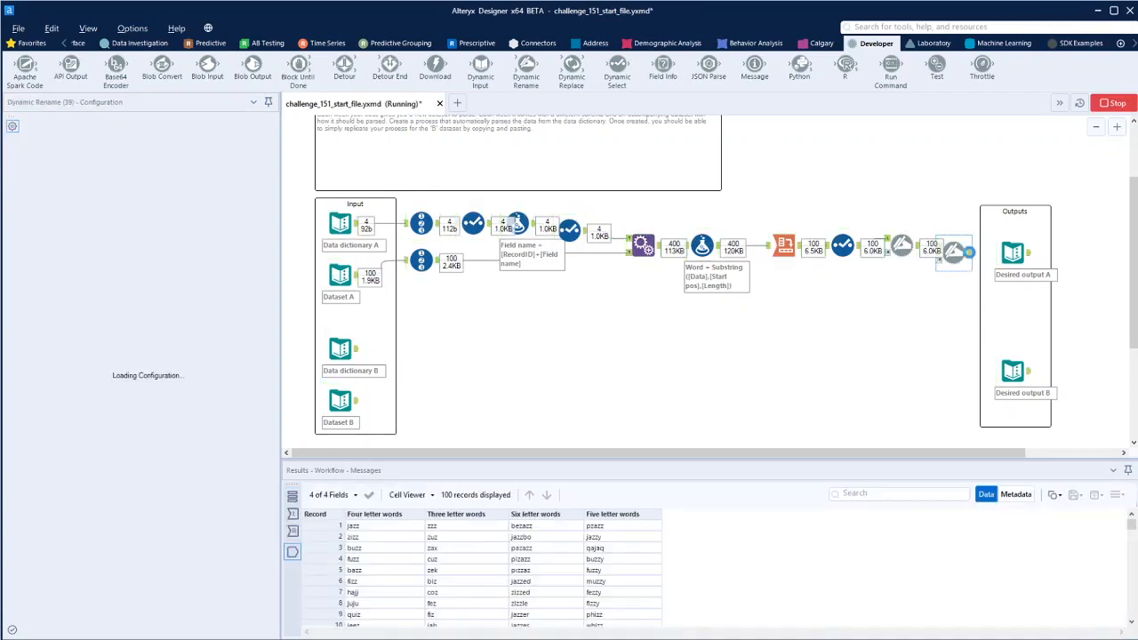
- Compare the final Dynamic Rename output with Desired output A
left_click(1028, 255)
left_click(955, 253)
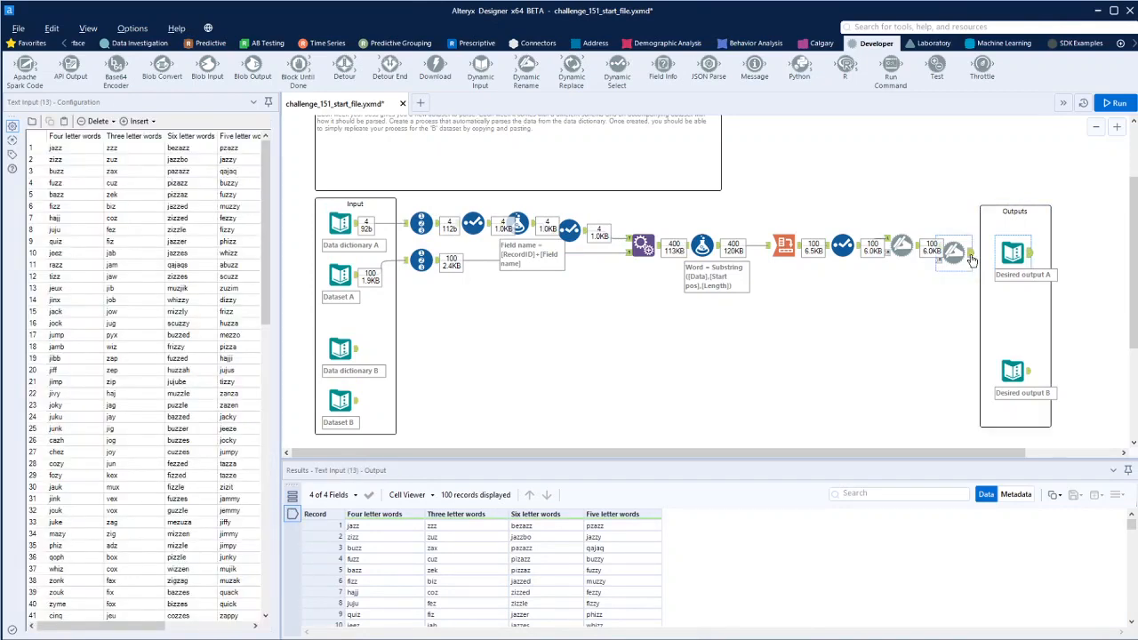
left_click(1031, 257)
- Copy the whole dataset A process and paste a duplicate below it beside the B inputs
left_click_drag(974, 317, 404, 206)
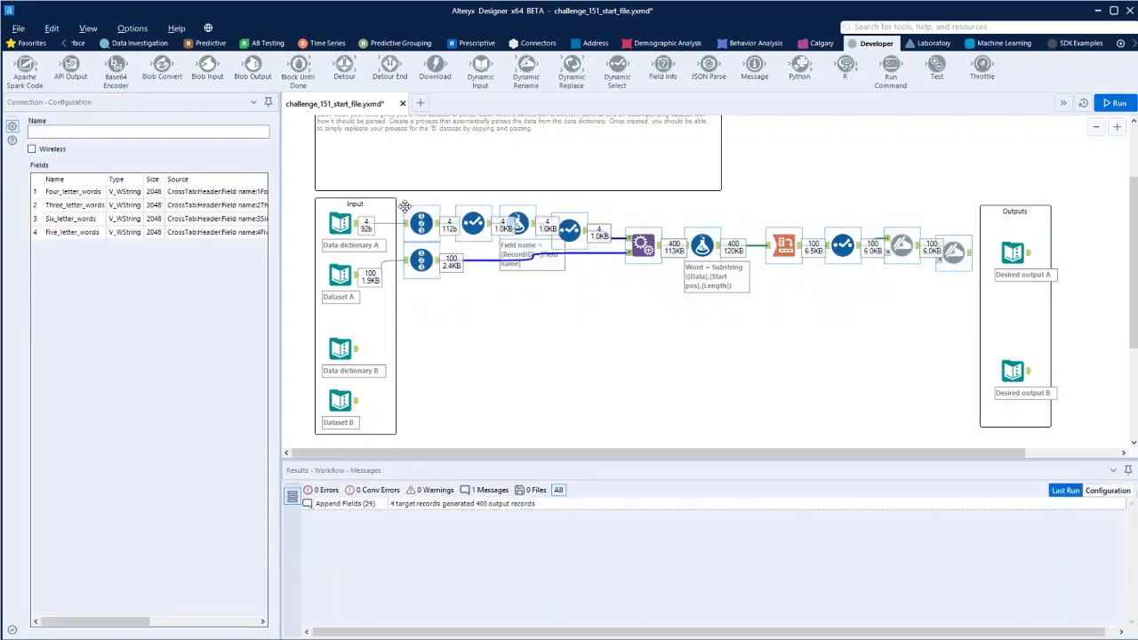
right_click(428, 338)
left_click(449, 339)
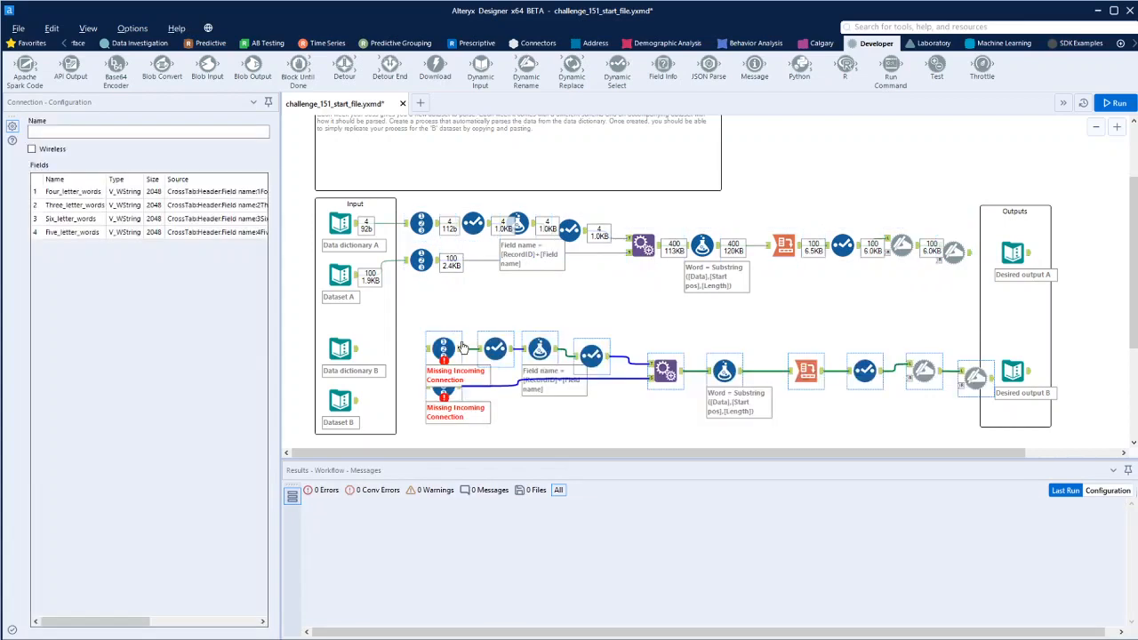
left_click_drag(442, 334, 421, 333)
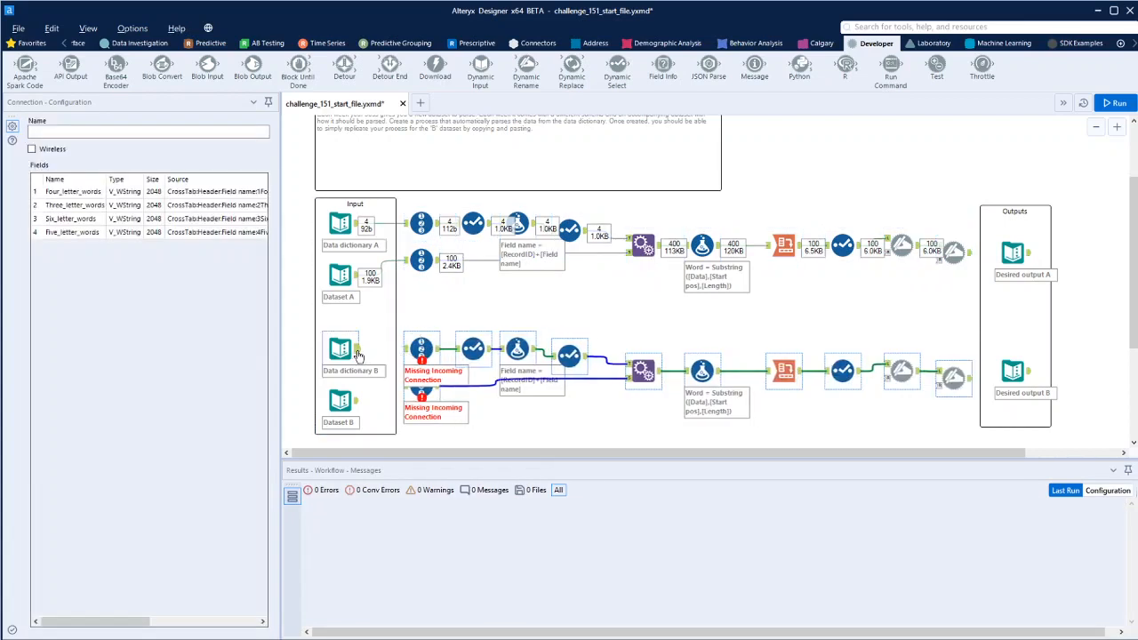
- Connect Data dictionary B and Dataset B to the duplicated process and run the workflow
left_click_drag(357, 348, 419, 352)
left_click_drag(358, 400, 421, 400)
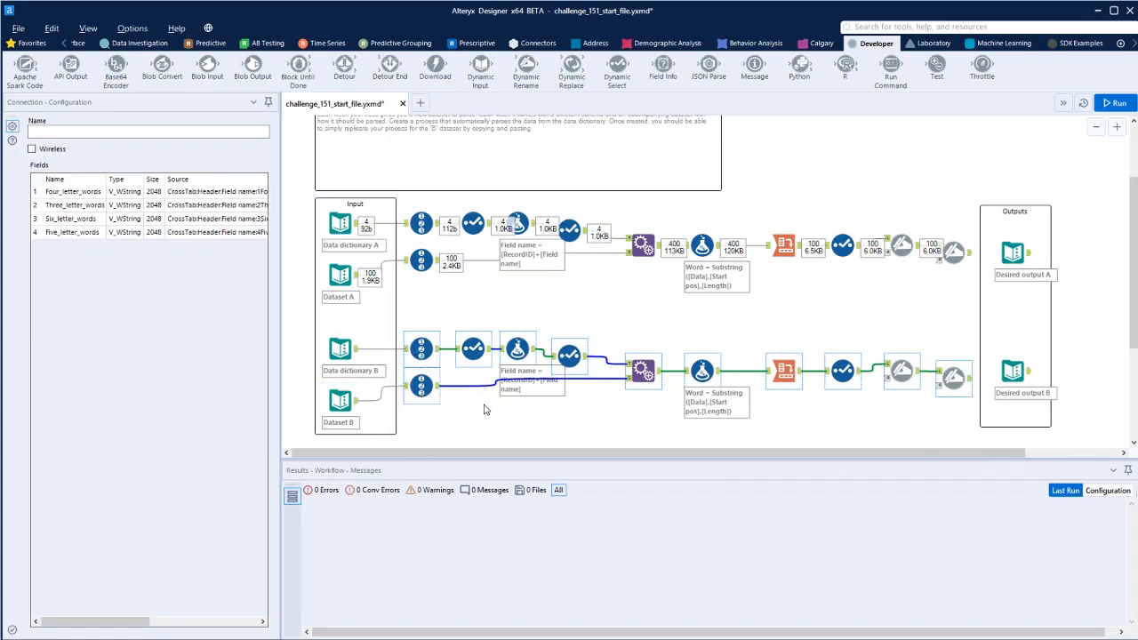
key("ctrl+r")
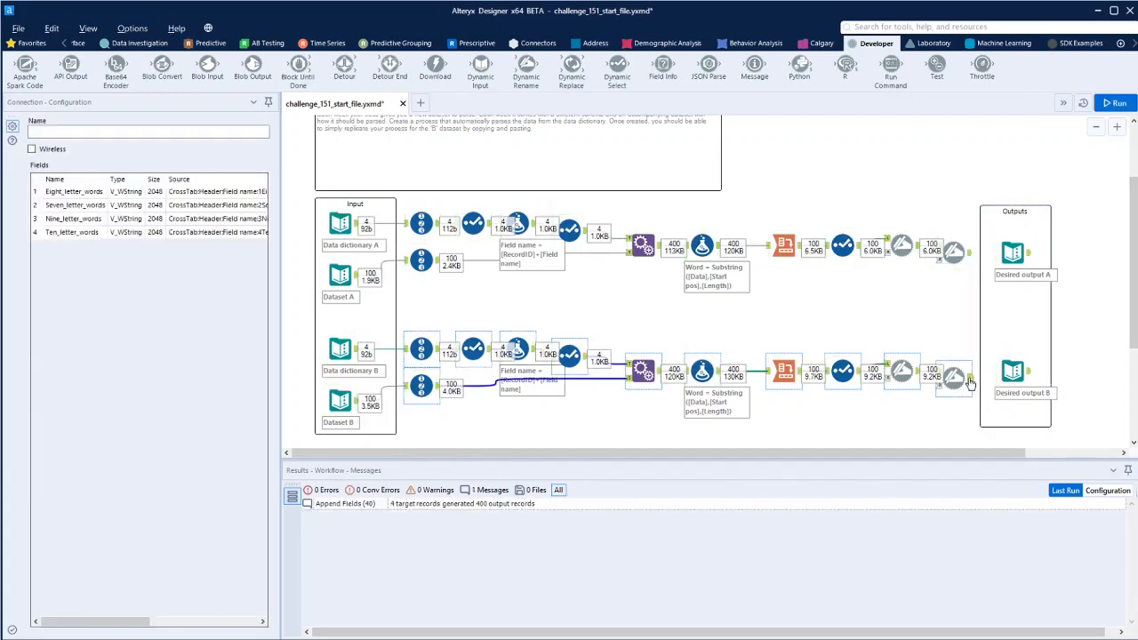
- Compare the B branch's final Dynamic Rename output with Desired output B
left_click(967, 380)
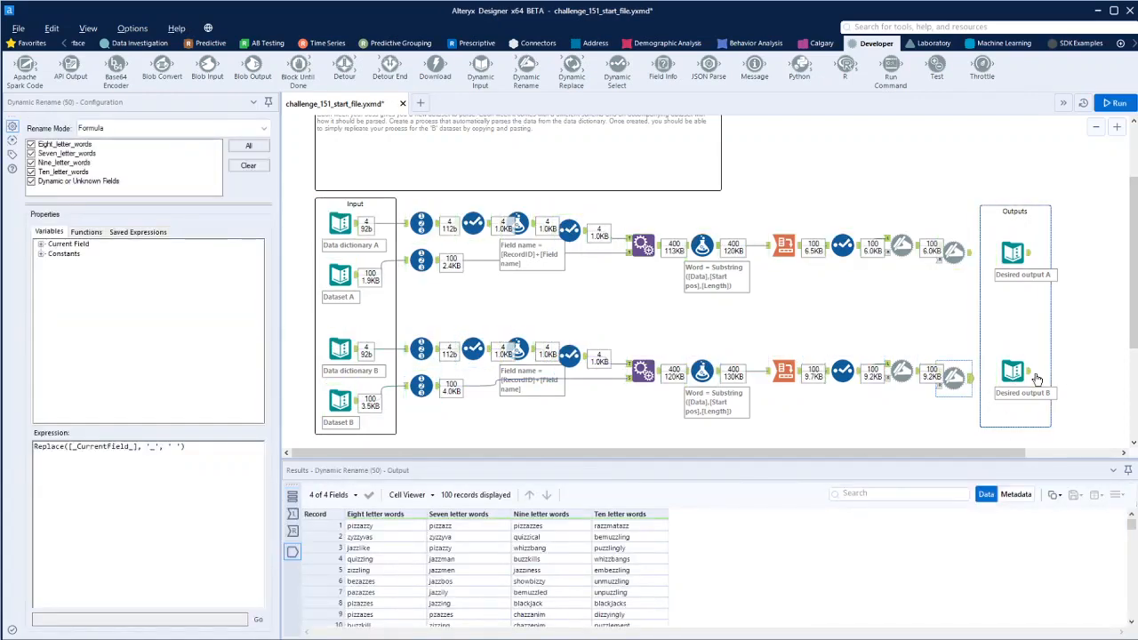
left_click(1013, 374)
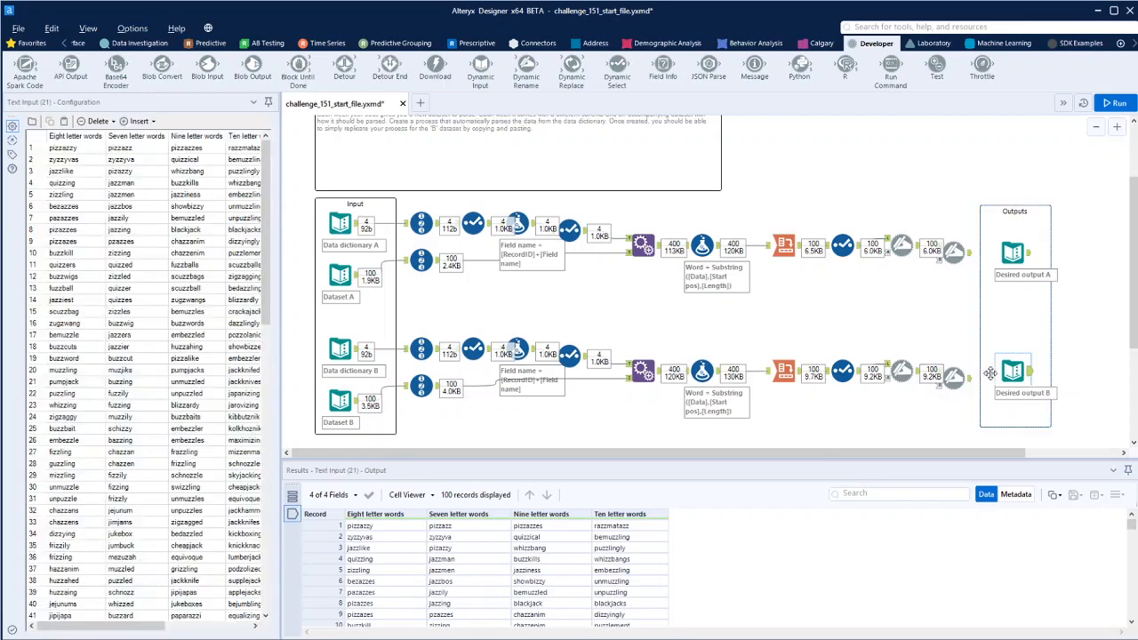
left_click(958, 379)
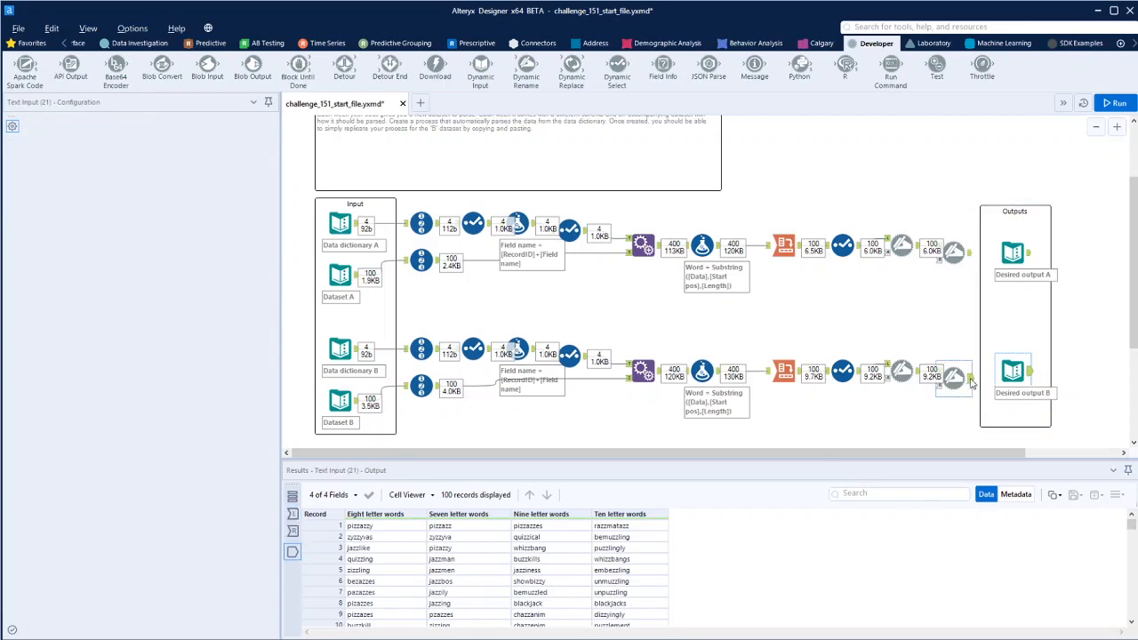
left_click(1029, 374)
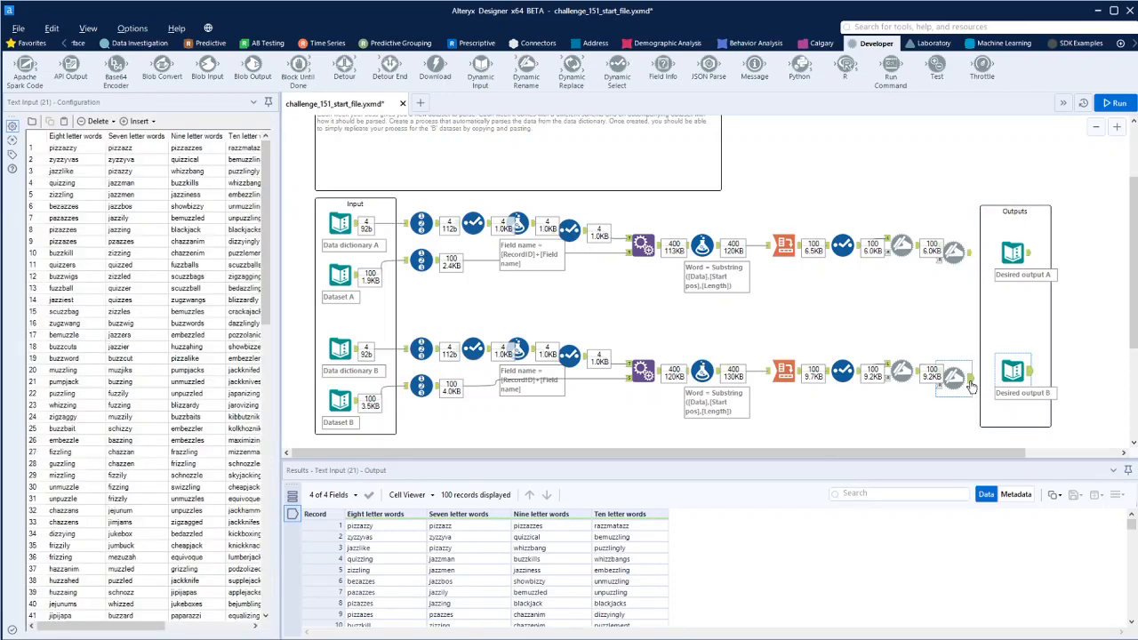
left_click(970, 384)
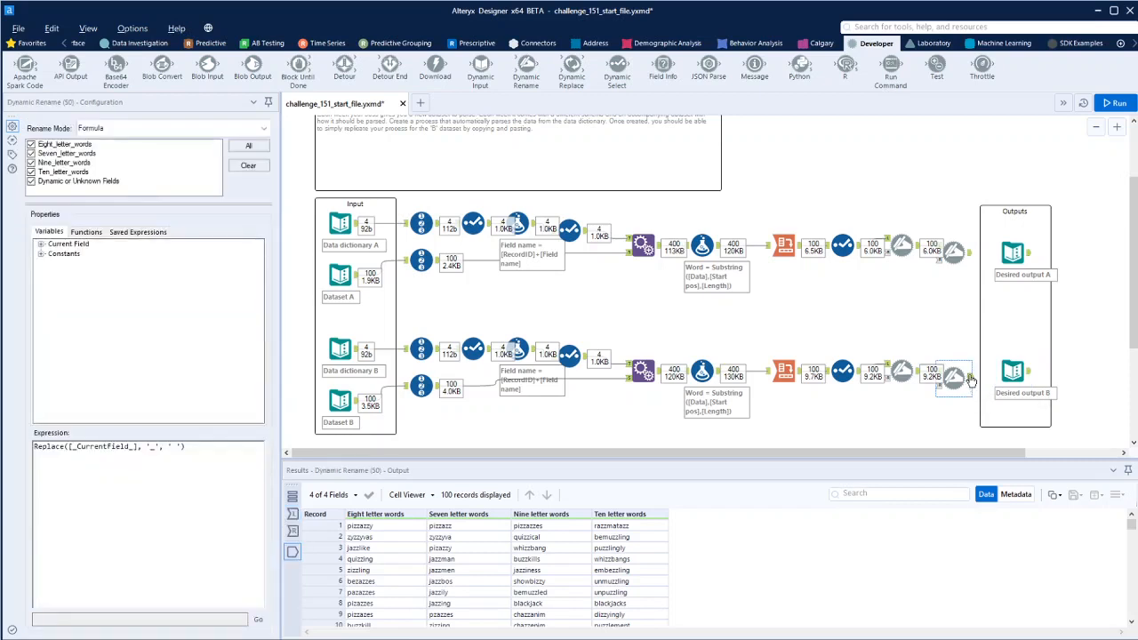